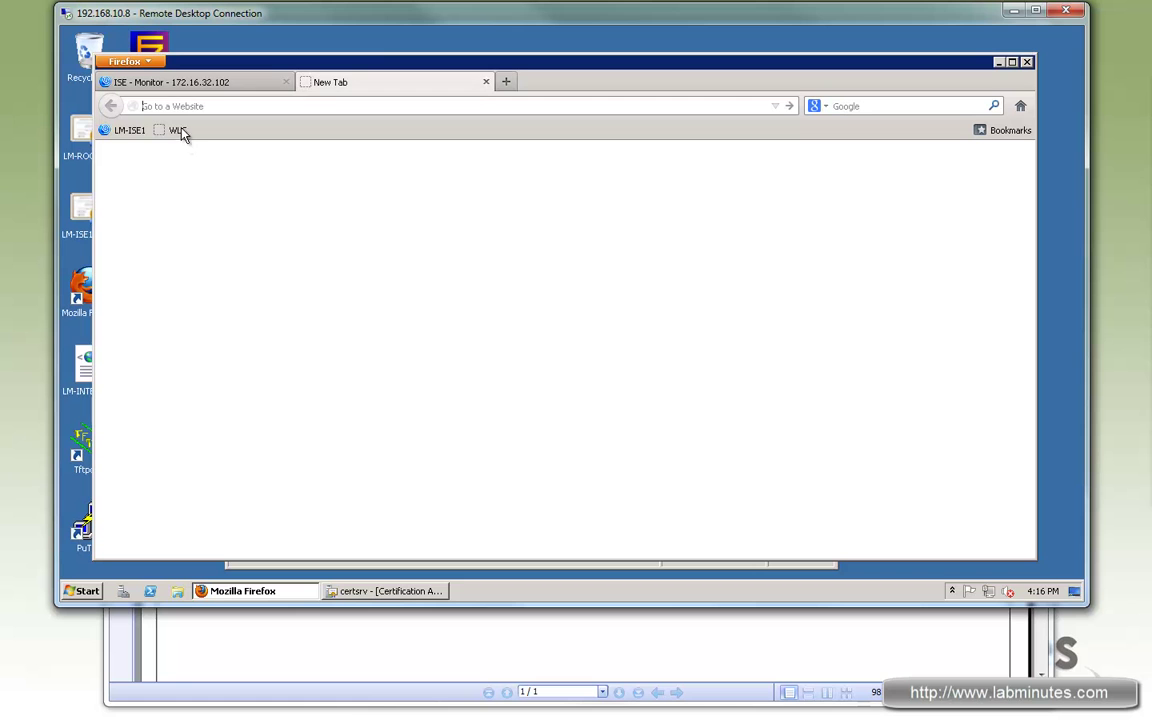
Step: Log in to the Wireless LAN Controller and open its list of WLANs
left_click(767, 381)
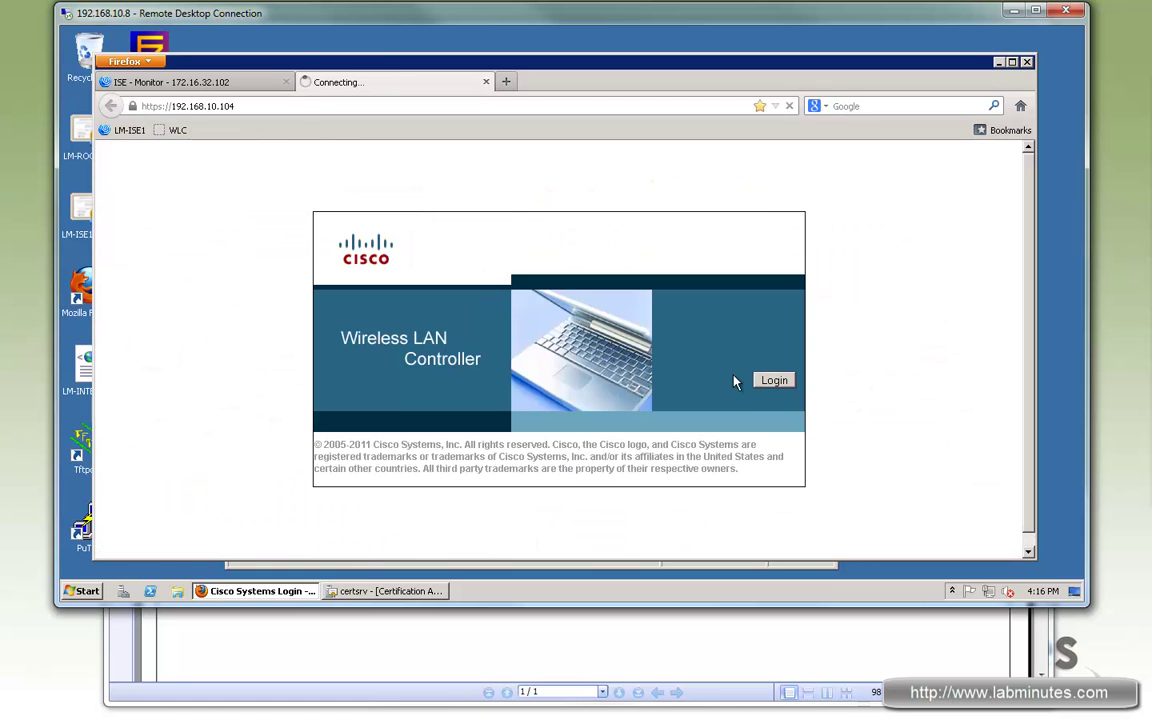
left_click(533, 355)
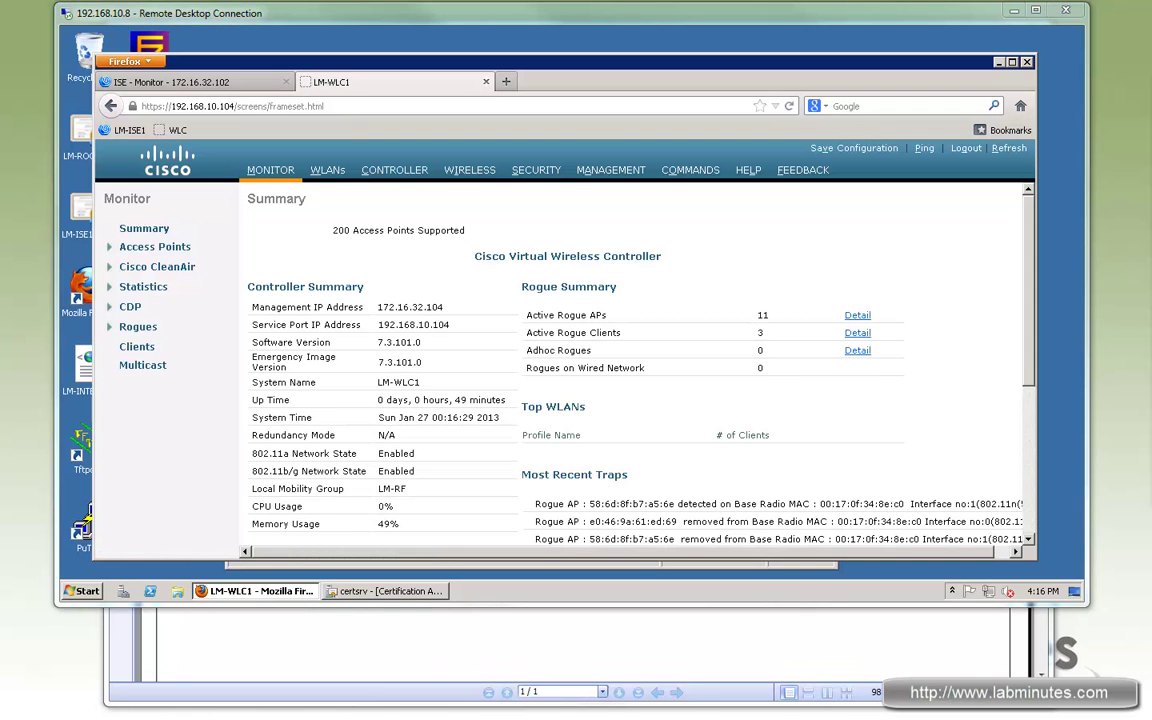
left_click(327, 170)
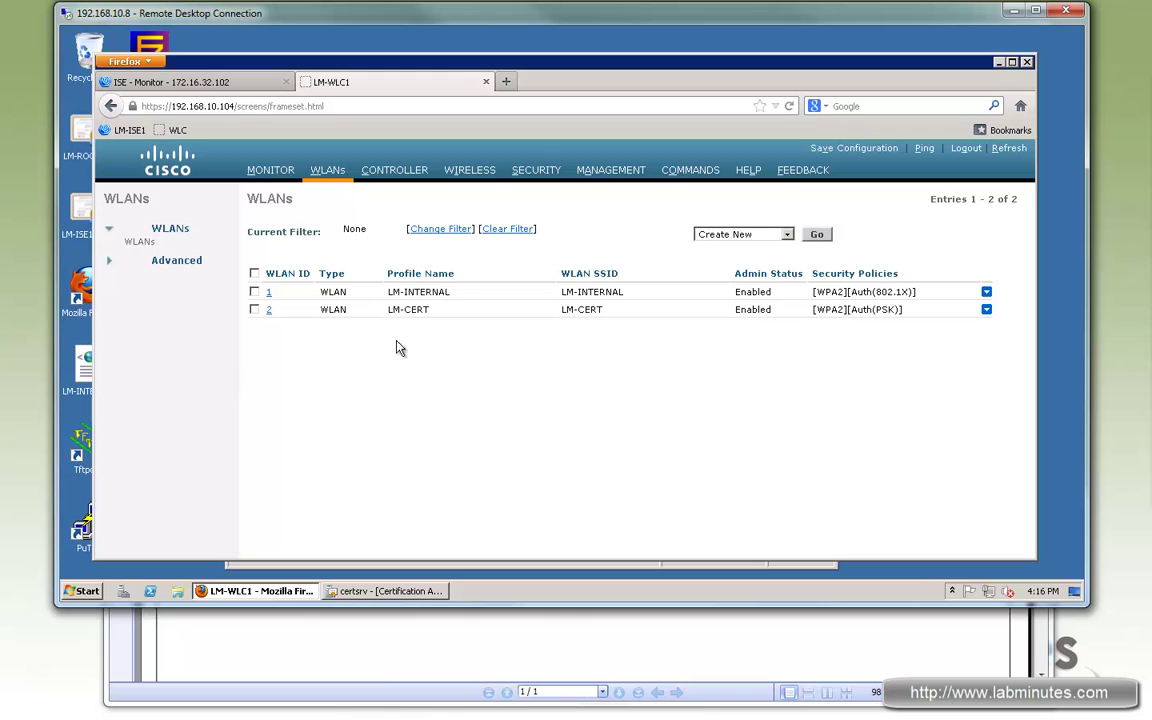
Step: Open the LM-CERT WLAN and review its profile name, SSID and status, consulting the network diagram
left_click_drag(430, 310, 373, 309)
left_click(392, 311)
left_click(268, 311)
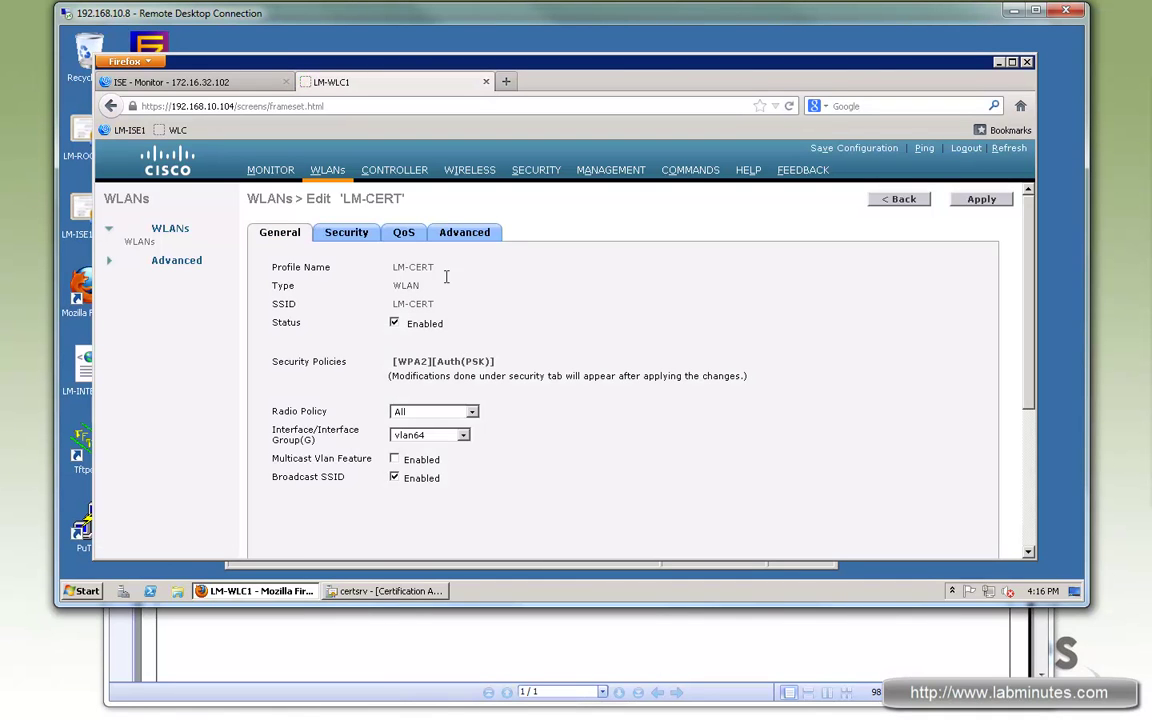
left_click_drag(389, 267, 435, 267)
left_click(389, 302)
left_click_drag(392, 303, 417, 325)
left_click(450, 643)
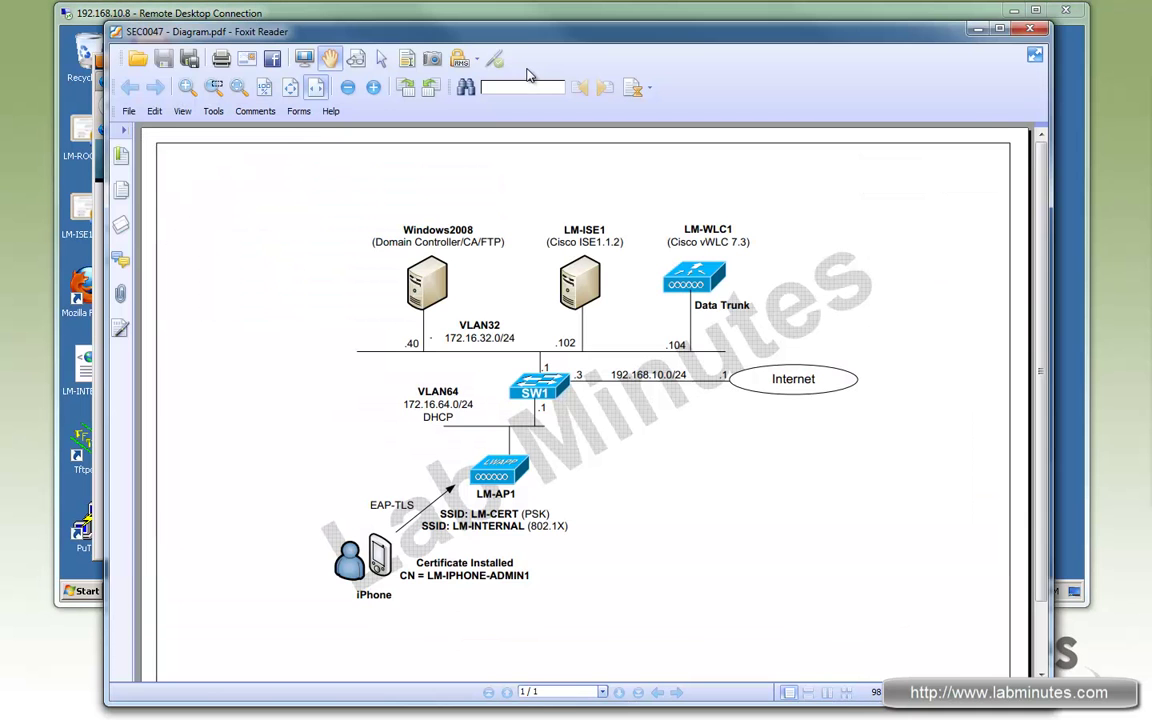
left_click(482, 13)
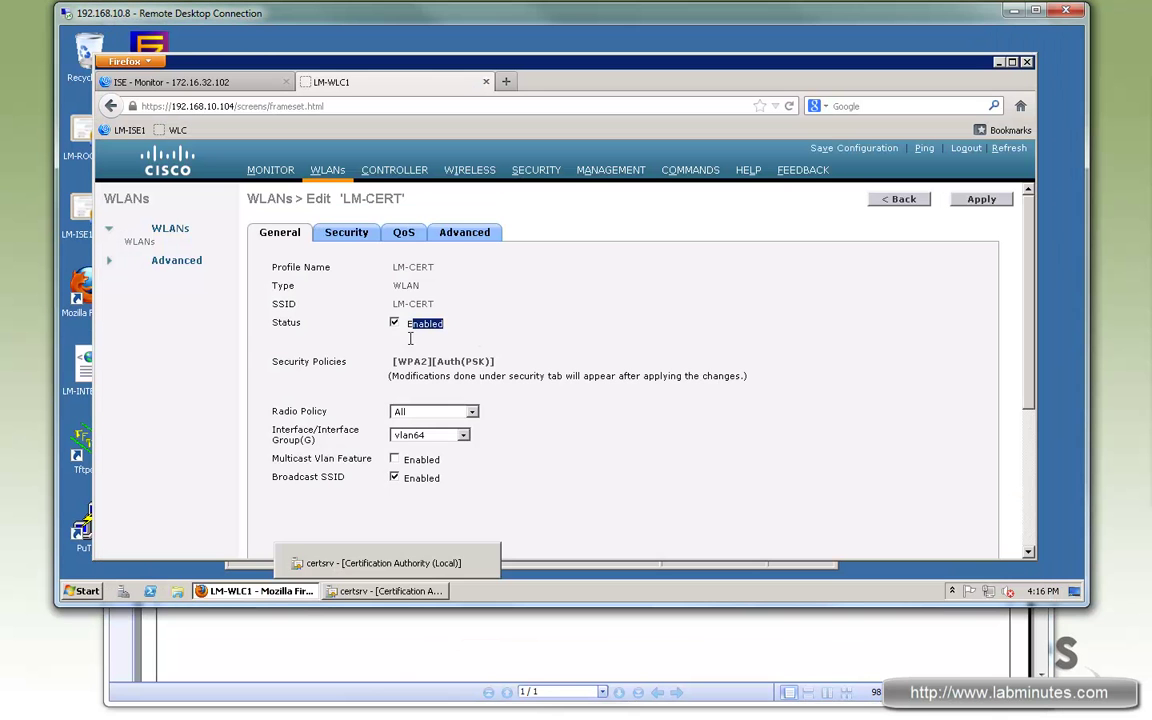
Step: Review the LM-CERT WLAN's Layer 2 security, including WPA2 policy and PSK key management, against its general settings
left_click(346, 232)
left_click_drag(340, 407, 289, 407)
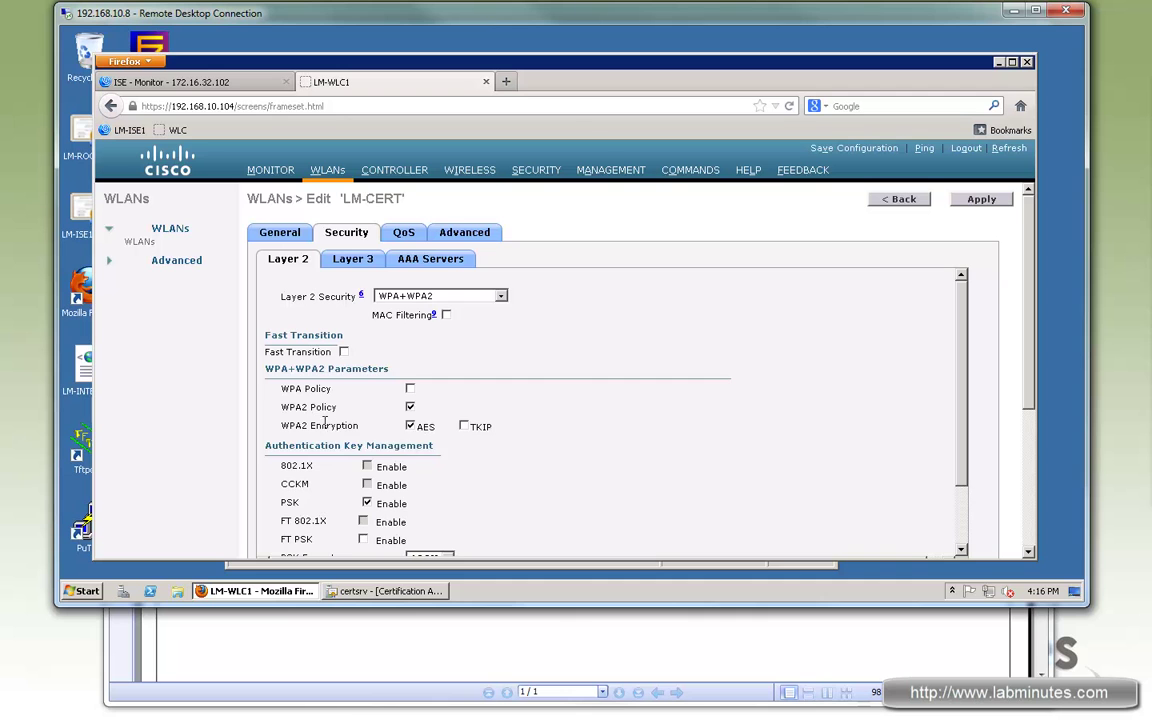
scroll(489, 432, "down", 1)
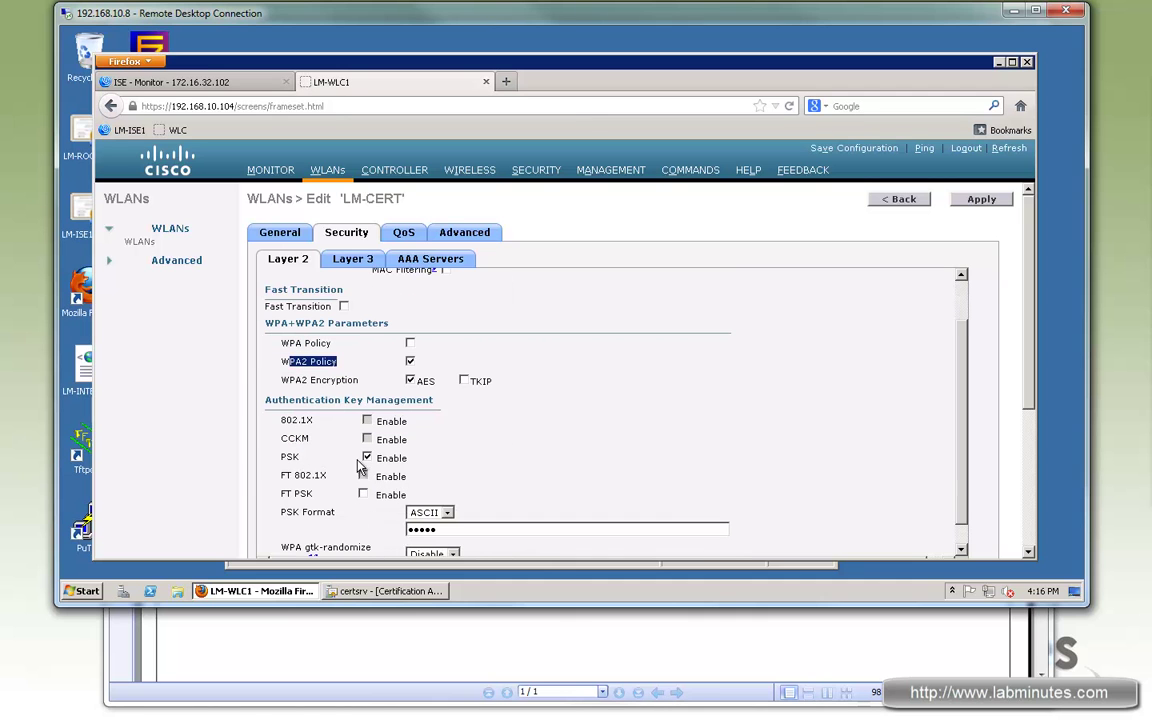
double_click(289, 456)
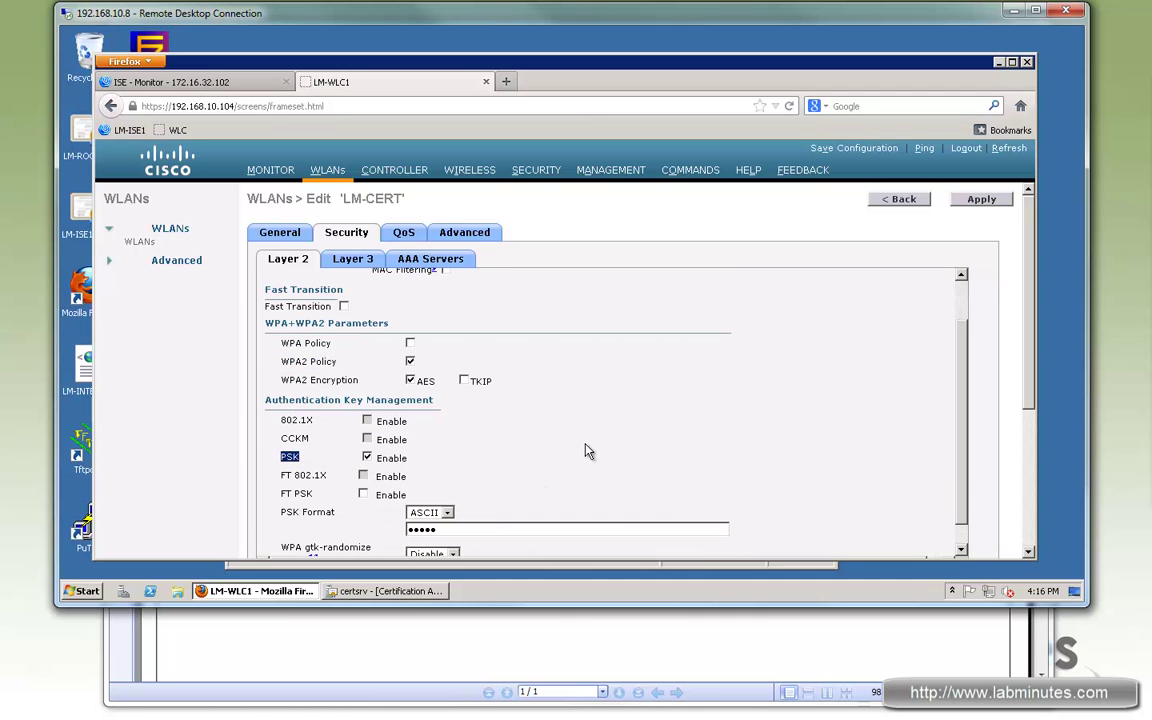
left_click(281, 233)
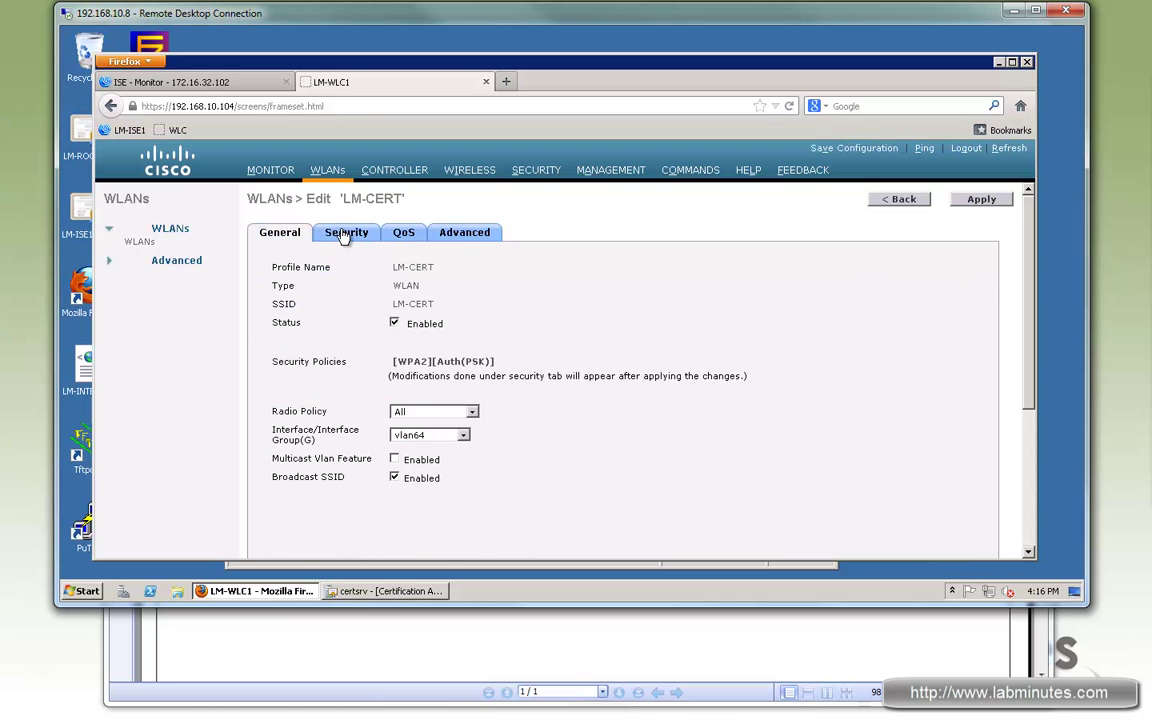
left_click(345, 233)
left_click(283, 236)
left_click(345, 233)
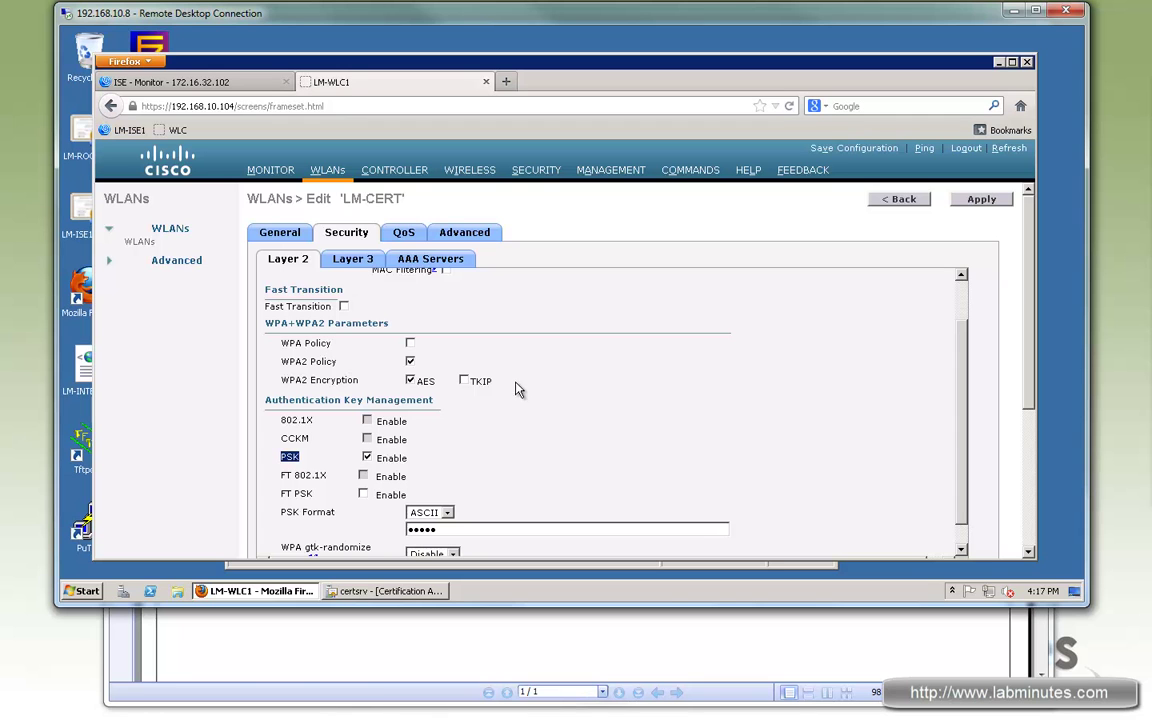
Step: Inspect the LM-CERT WLAN's advanced settings, focusing on the IPv4 Override Interface ACL
left_click(400, 238)
left_click(465, 234)
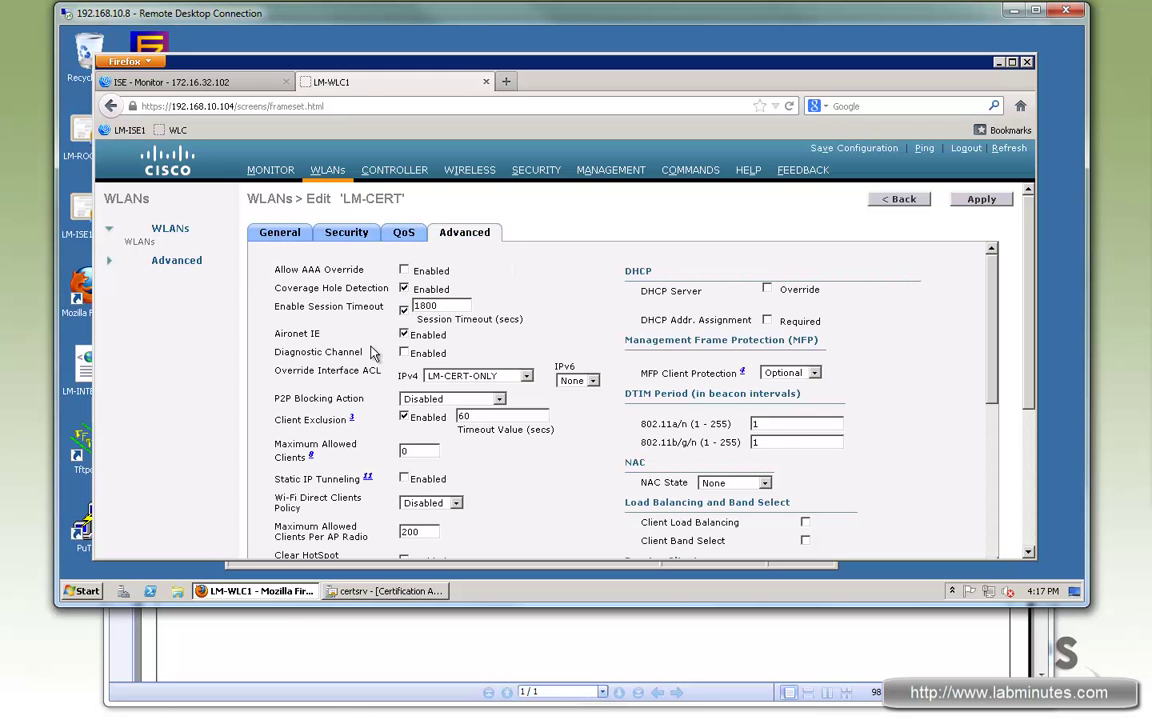
left_click_drag(368, 372, 291, 373)
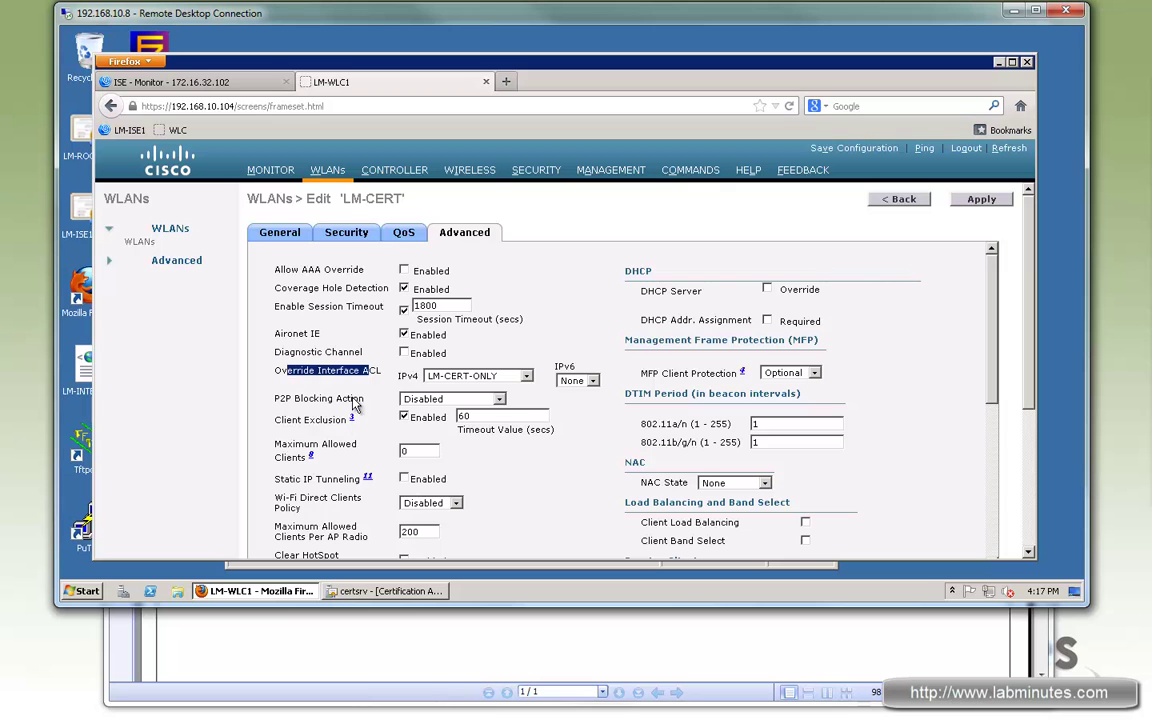
left_click_drag(466, 354, 521, 392)
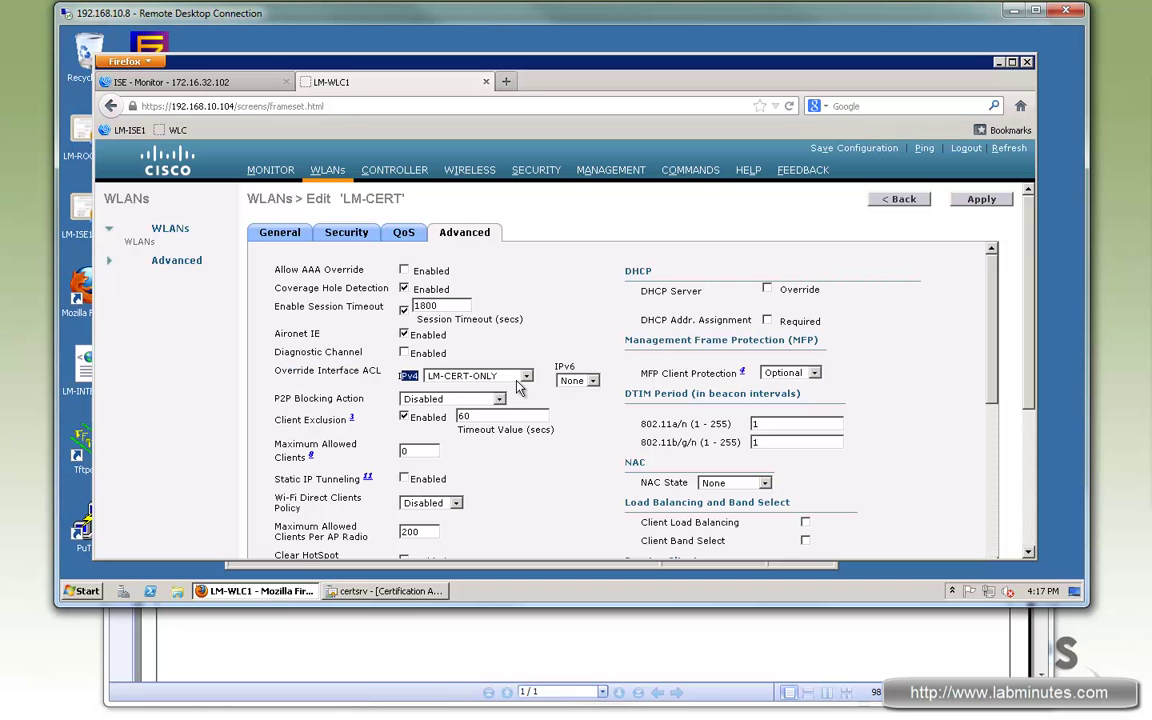
Step: Open the LM-CERT-ONLY access control list in the controller's security settings
left_click(539, 172)
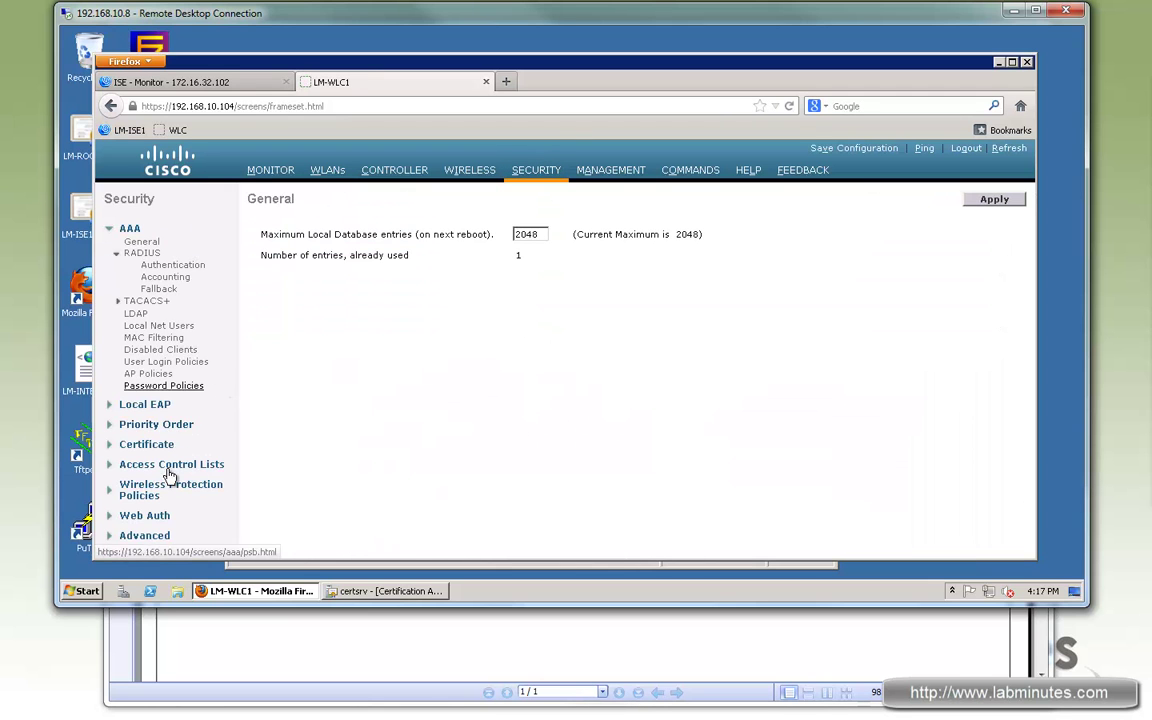
left_click(168, 464)
left_click(168, 478)
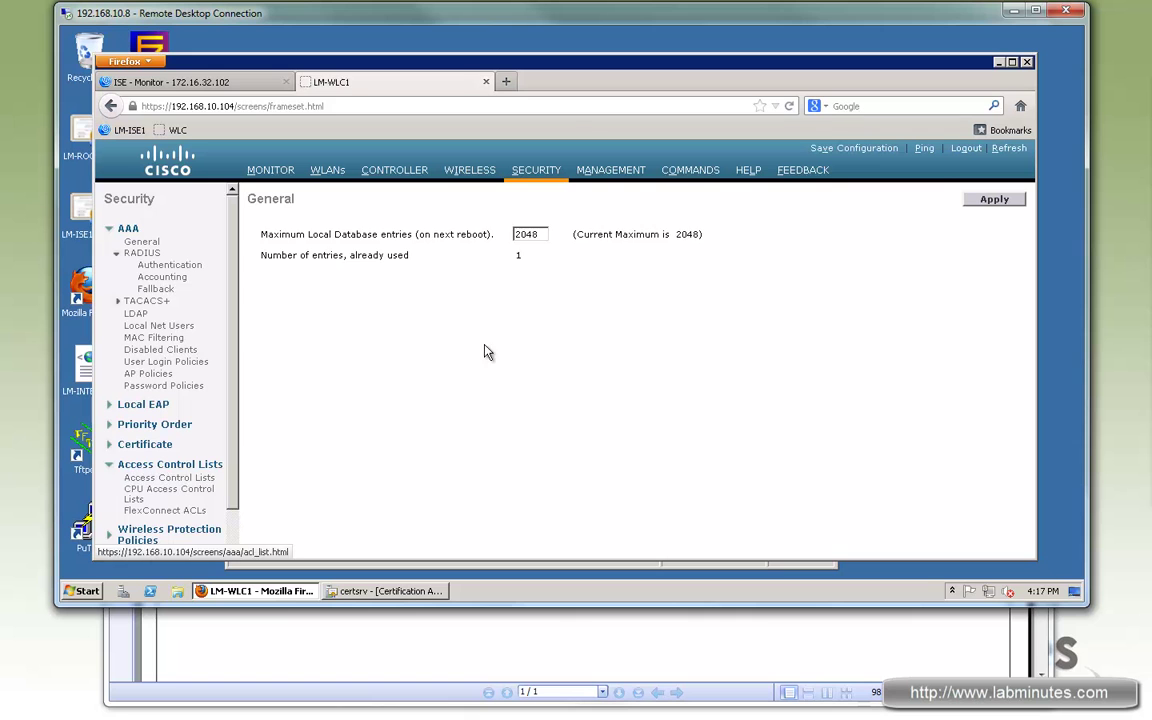
left_click(300, 336)
Step: Examine the LM-CERT-ONLY rules for DHCP, DNS, TCP access to 172.16.32.40 and outbound traffic to 172.16.0.0
left_click_drag(599, 348, 634, 349)
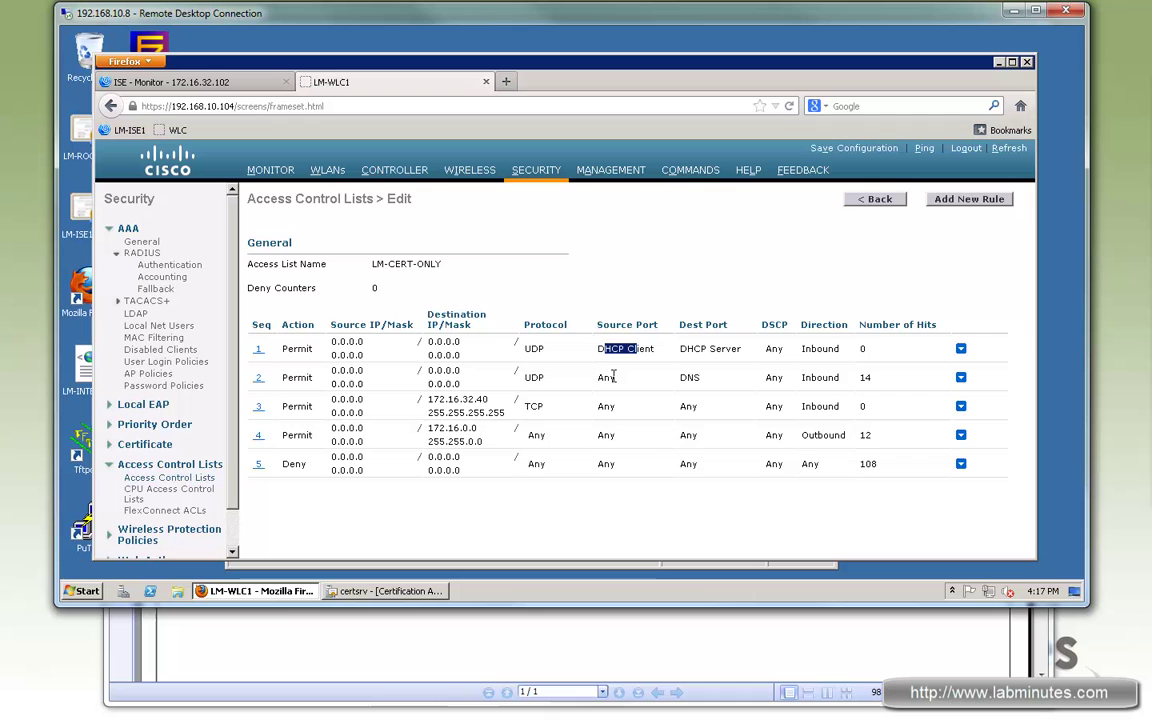
double_click(690, 377)
mouse_move(433, 399)
left_mouse_down()
mouse_move(489, 400)
mouse_move(453, 412)
mouse_move(453, 391)
left_mouse_up()
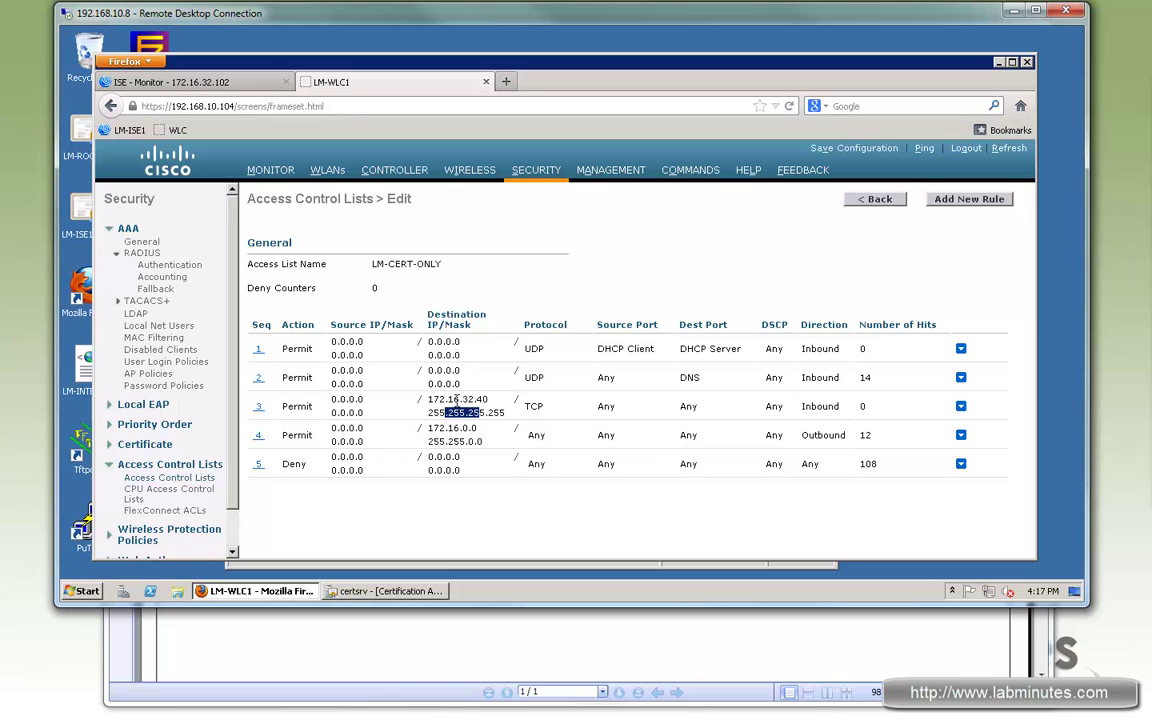
left_click_drag(432, 399, 489, 399)
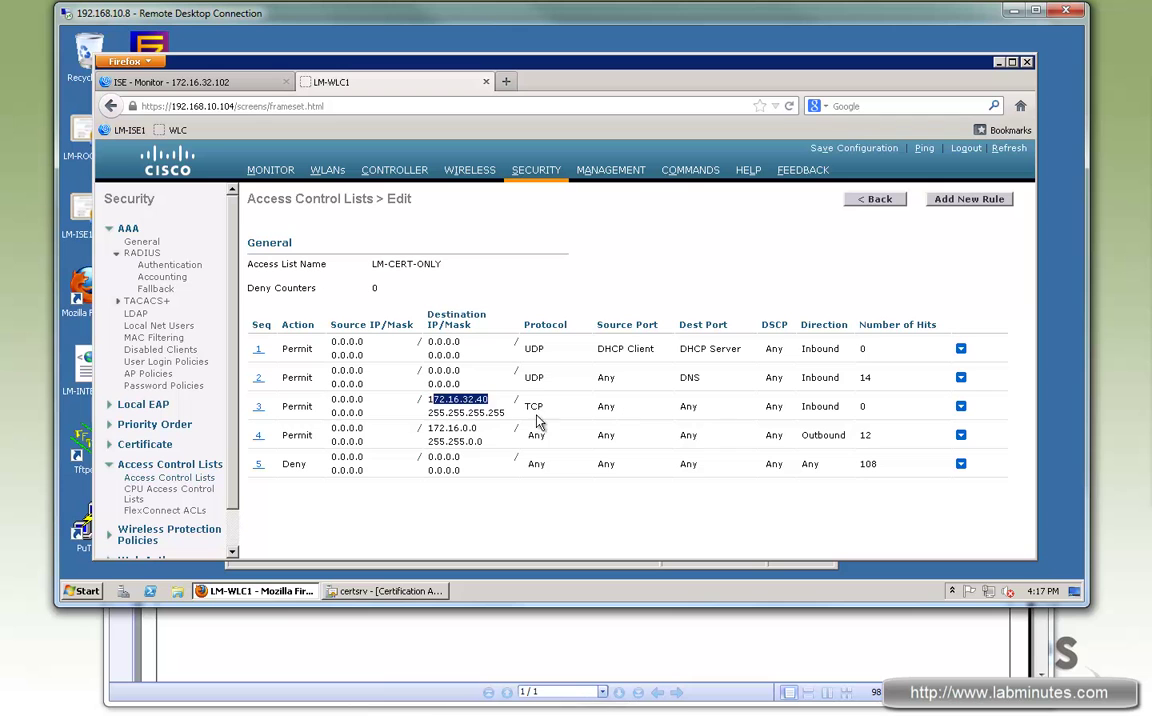
double_click(532, 406)
left_click_drag(432, 428, 478, 428)
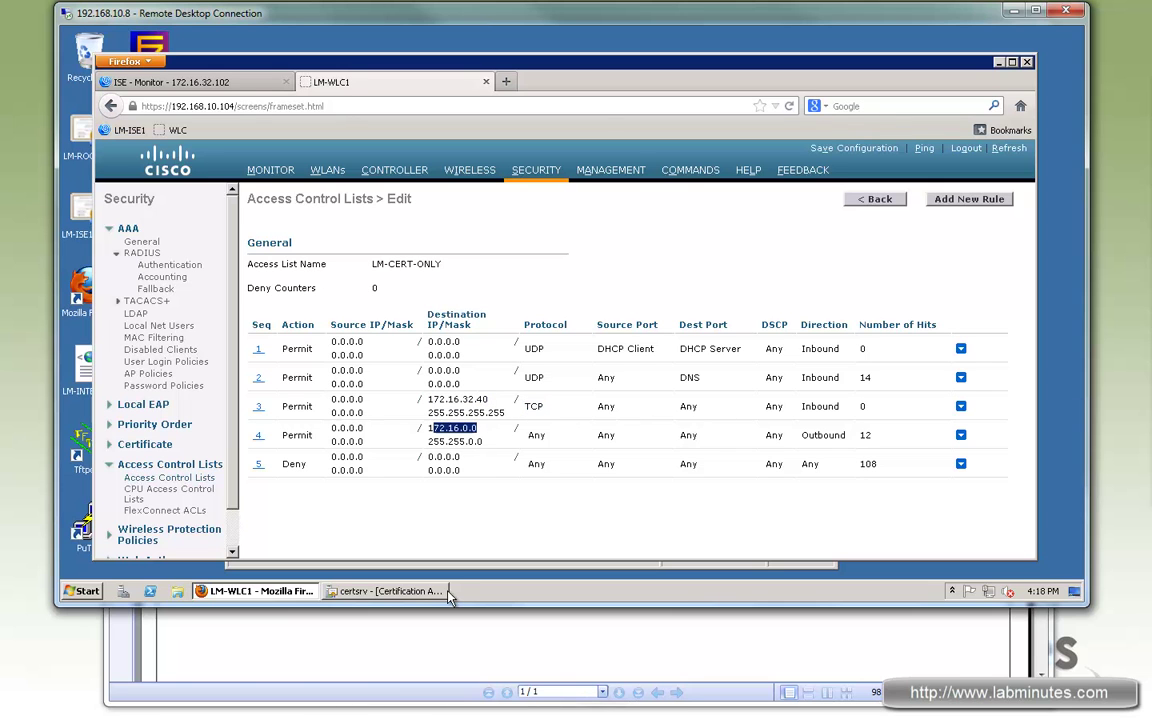
Step: Switch to the Certification Authority console and open the management console for LM-ROOT-CA's certificate templates
left_click(400, 592)
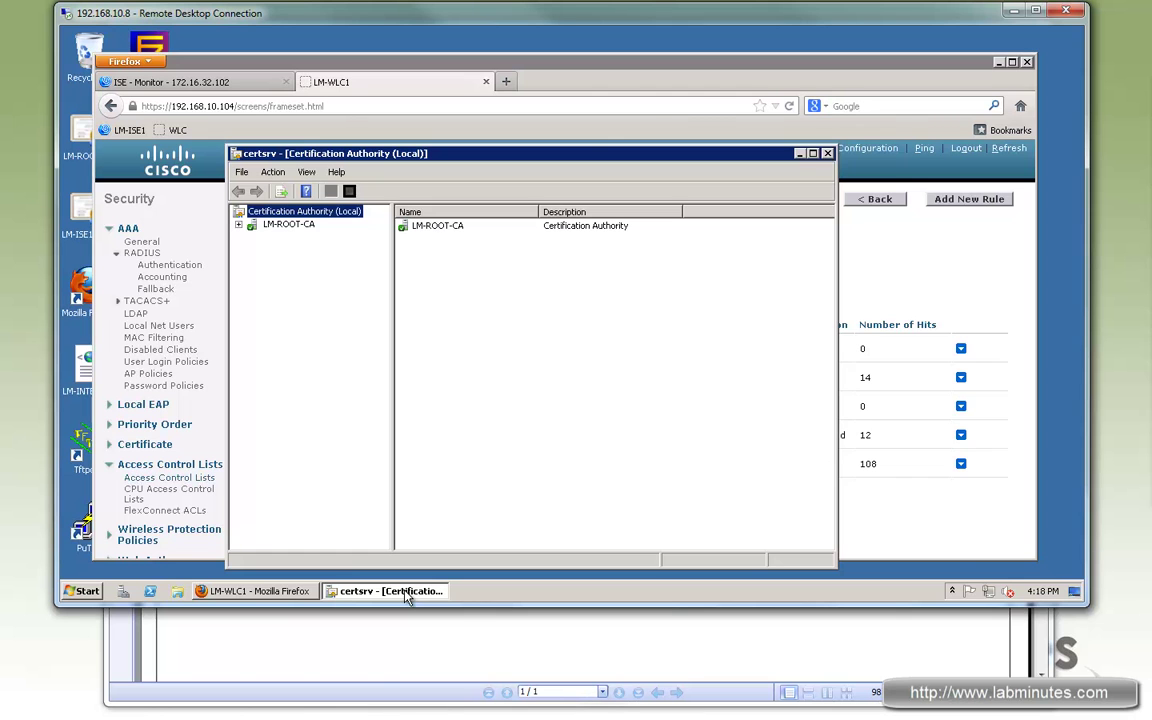
left_click_drag(579, 155, 612, 129)
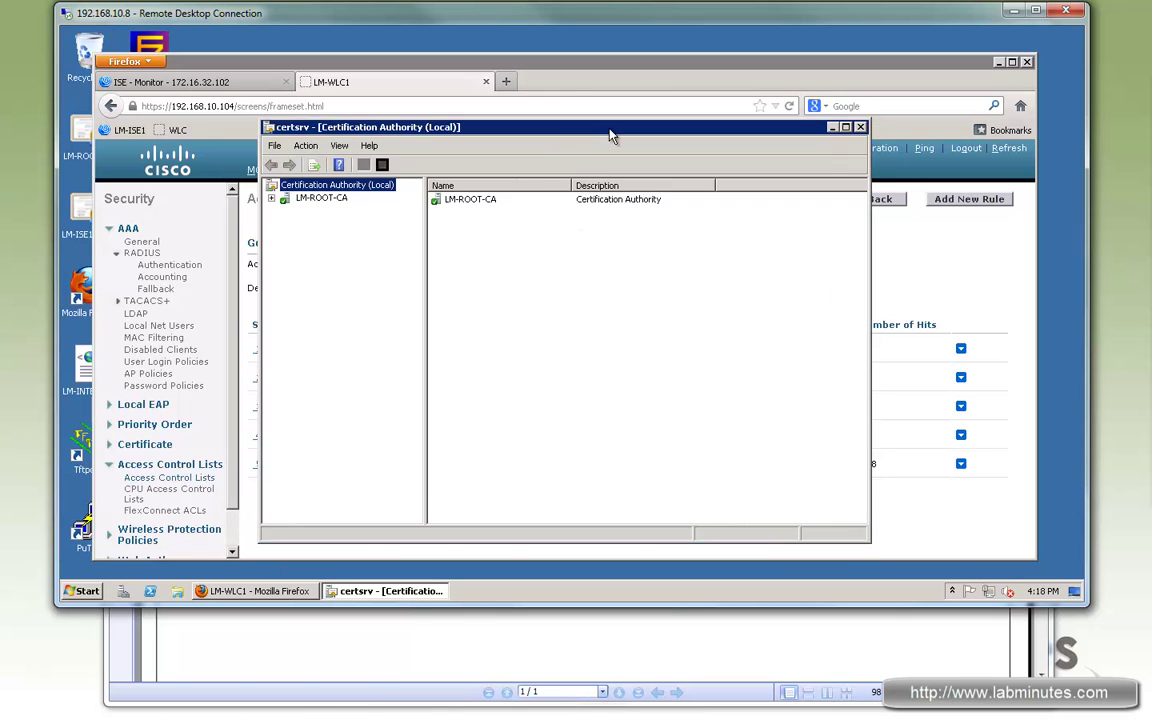
left_click(269, 209)
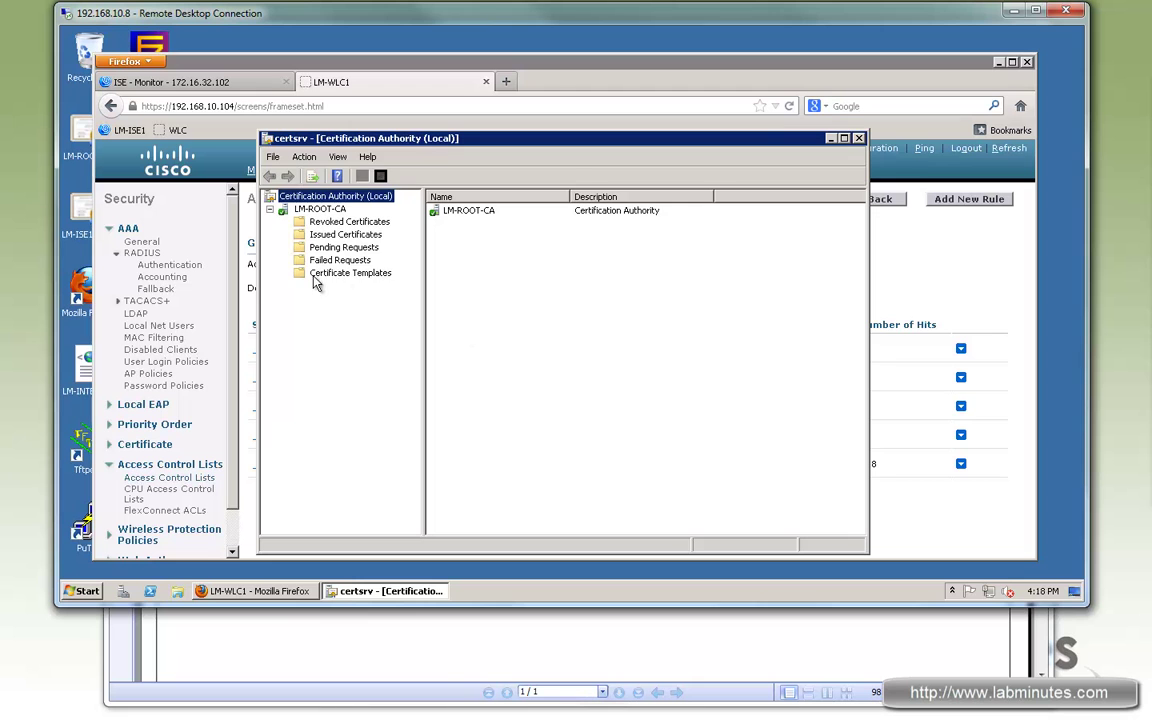
left_click(350, 273)
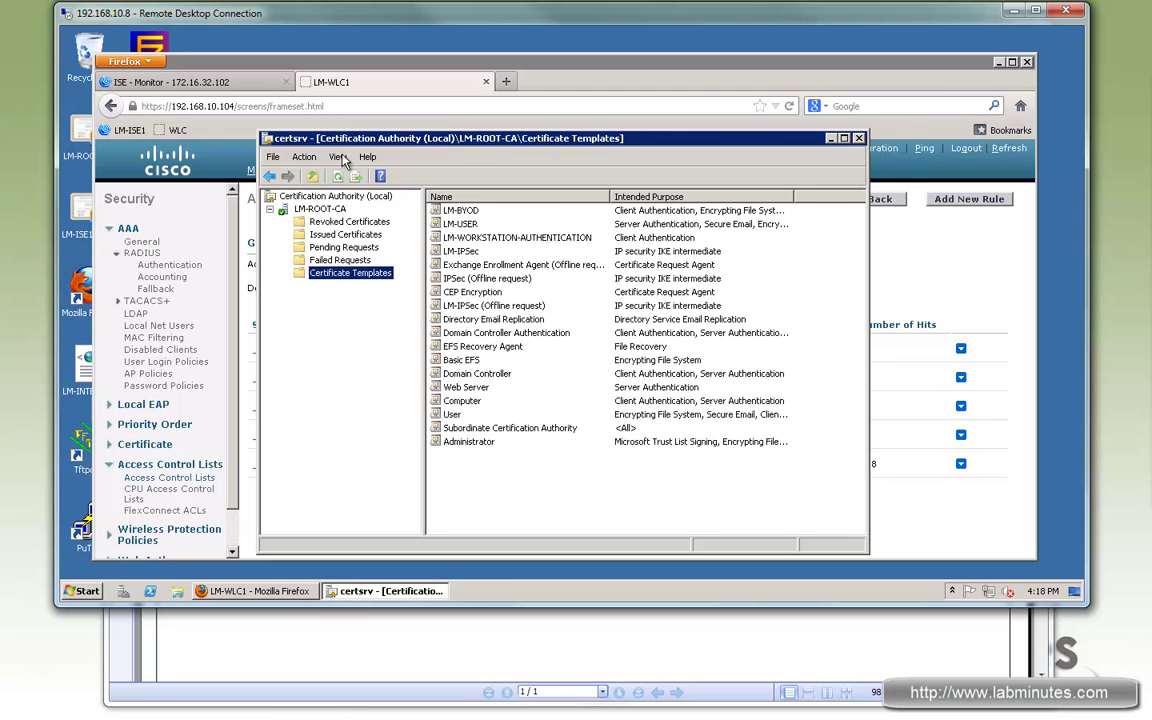
right_click(378, 276)
left_click(362, 247)
Step: Open the properties of the LM-BYOD certificate template
left_click(438, 380)
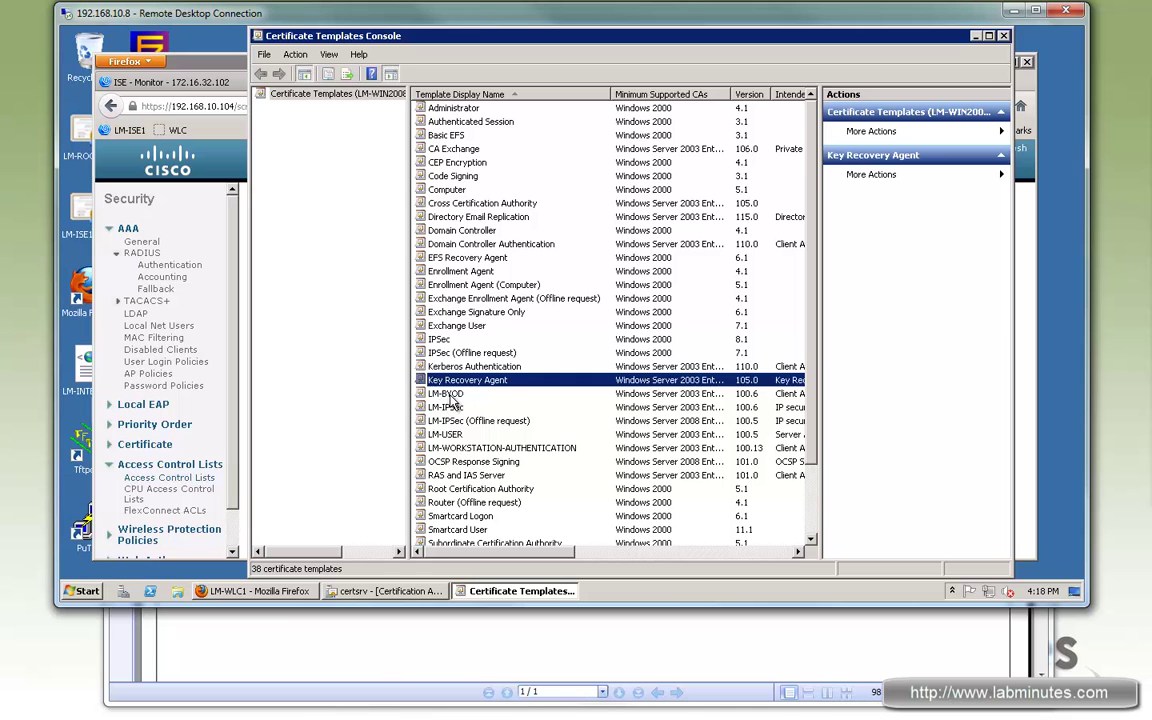
left_click(447, 394)
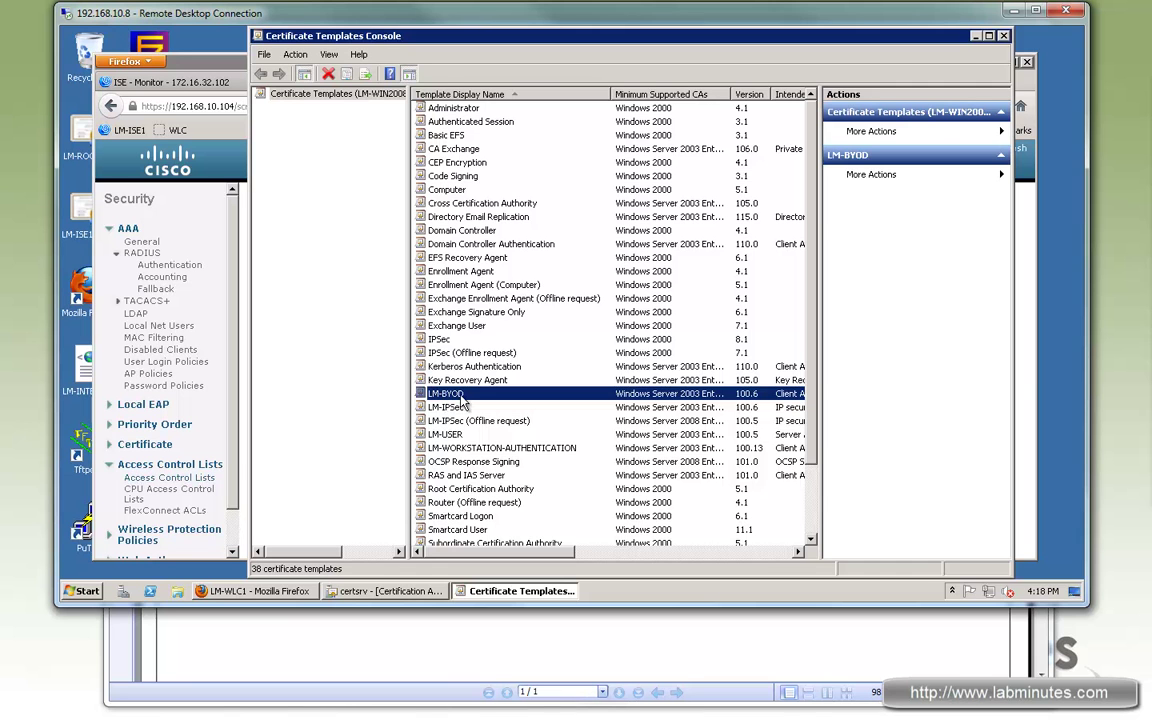
double_click(446, 396)
left_click_drag(548, 104, 511, 129)
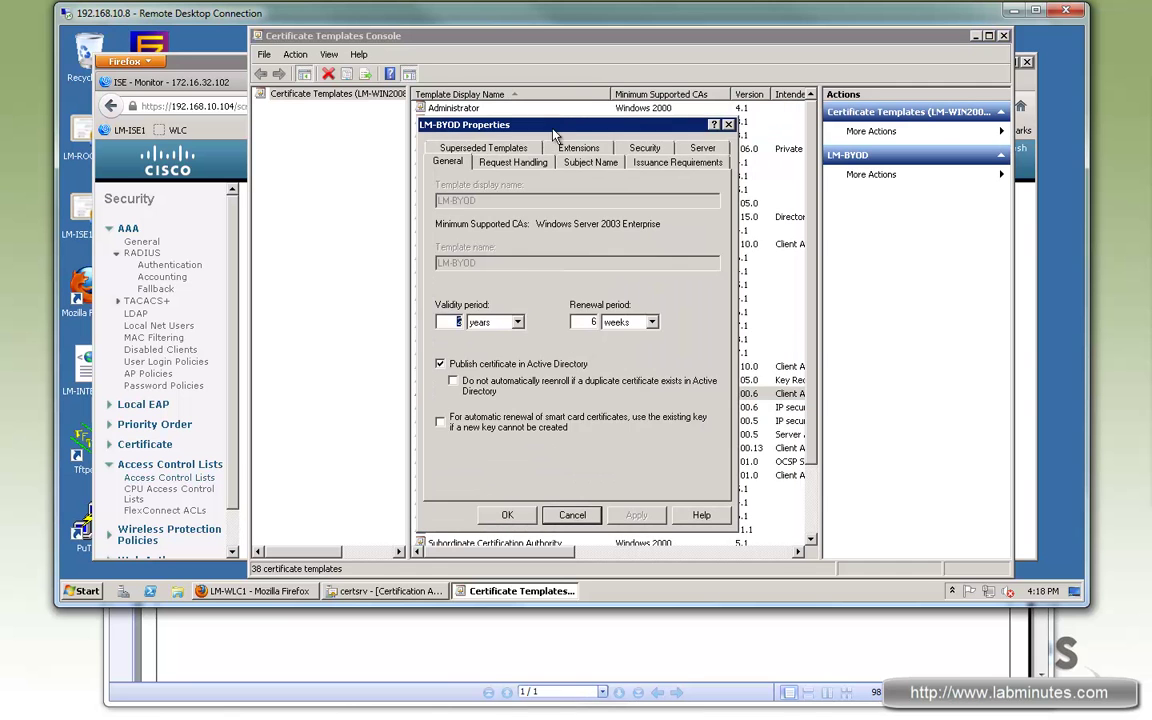
Step: Review the LM-BYOD template's request handling, subject name, extensions, security and general settings, and close its properties
left_click(528, 165)
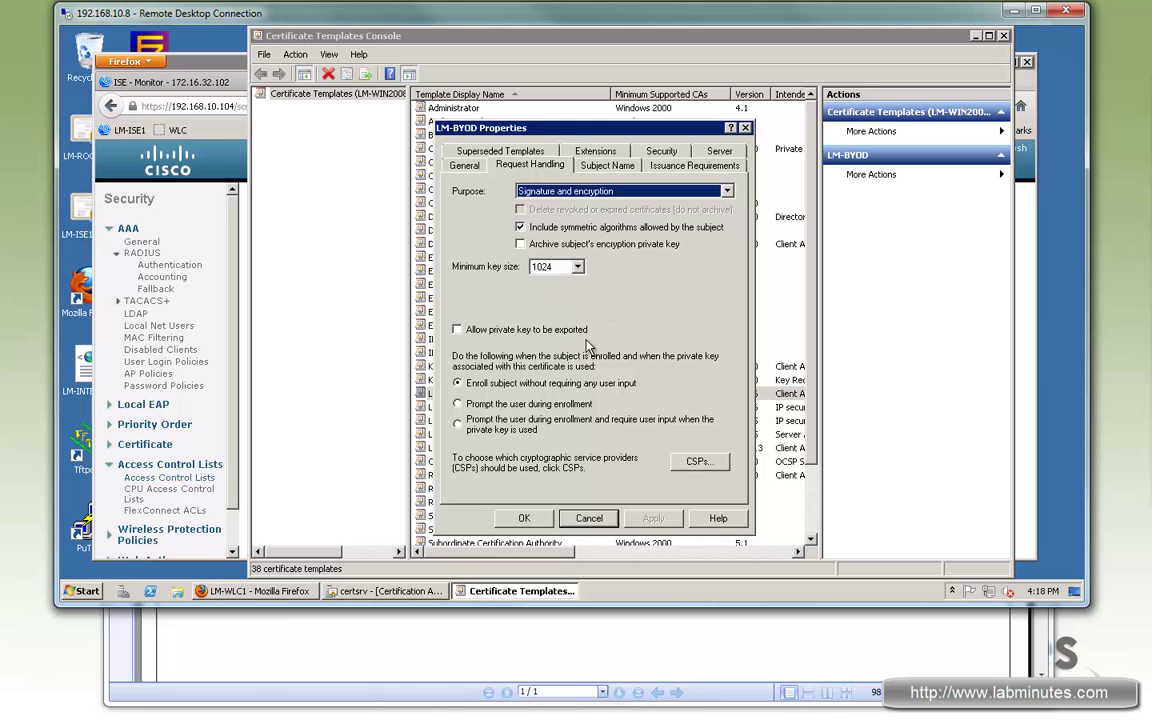
left_click(584, 166)
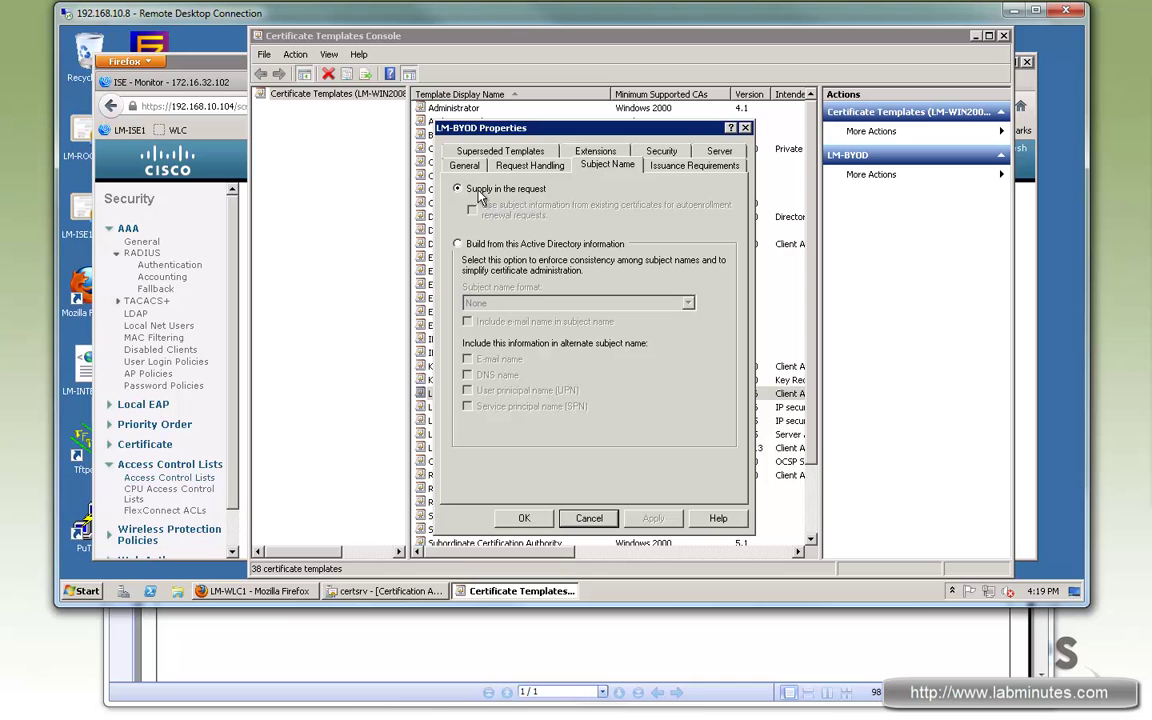
left_click(595, 150)
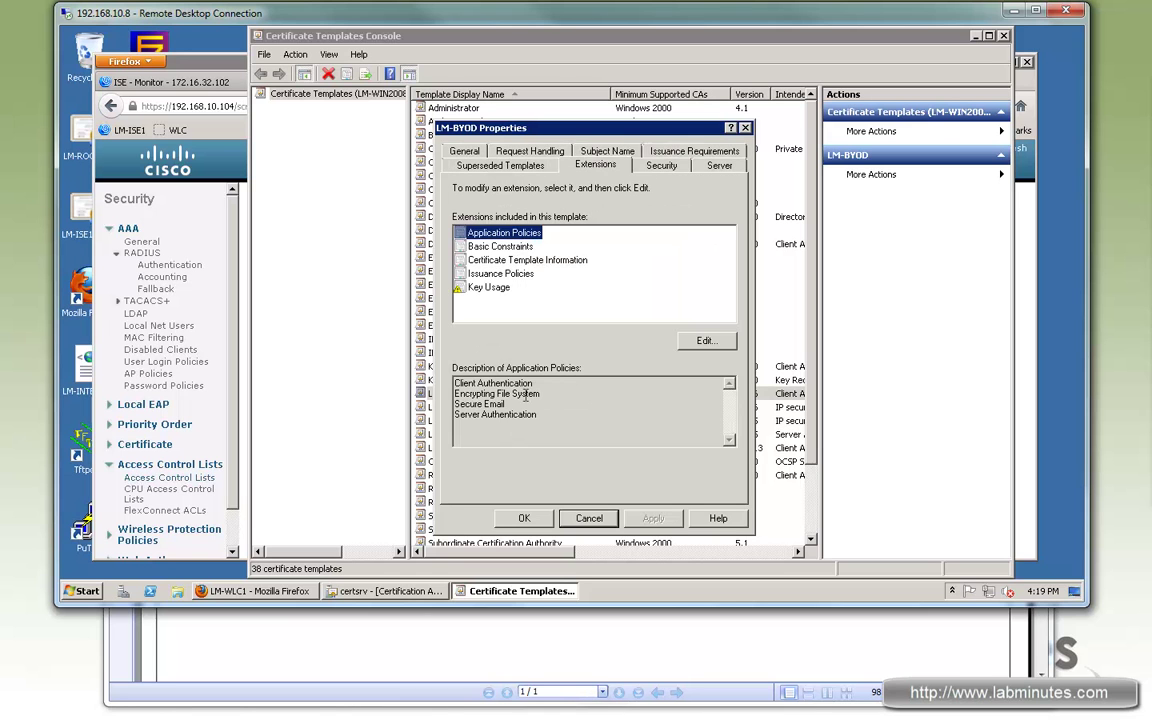
left_click(661, 165)
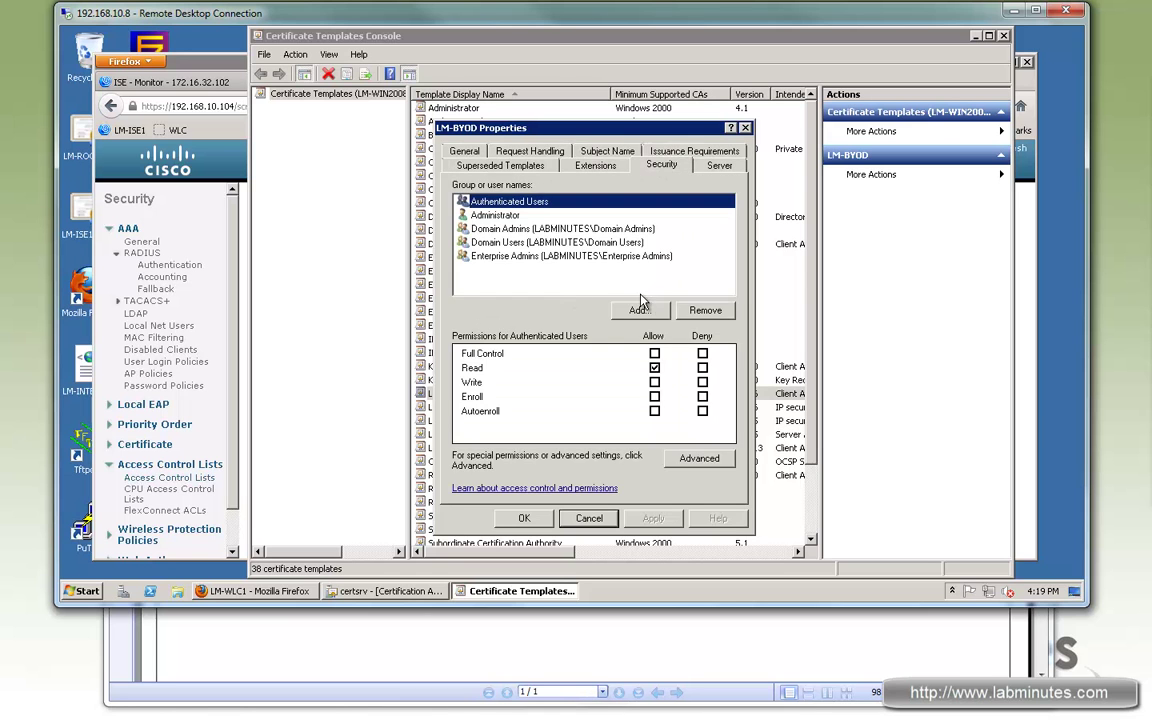
key("ctrl+Tab")
key("ctrl+Tab")
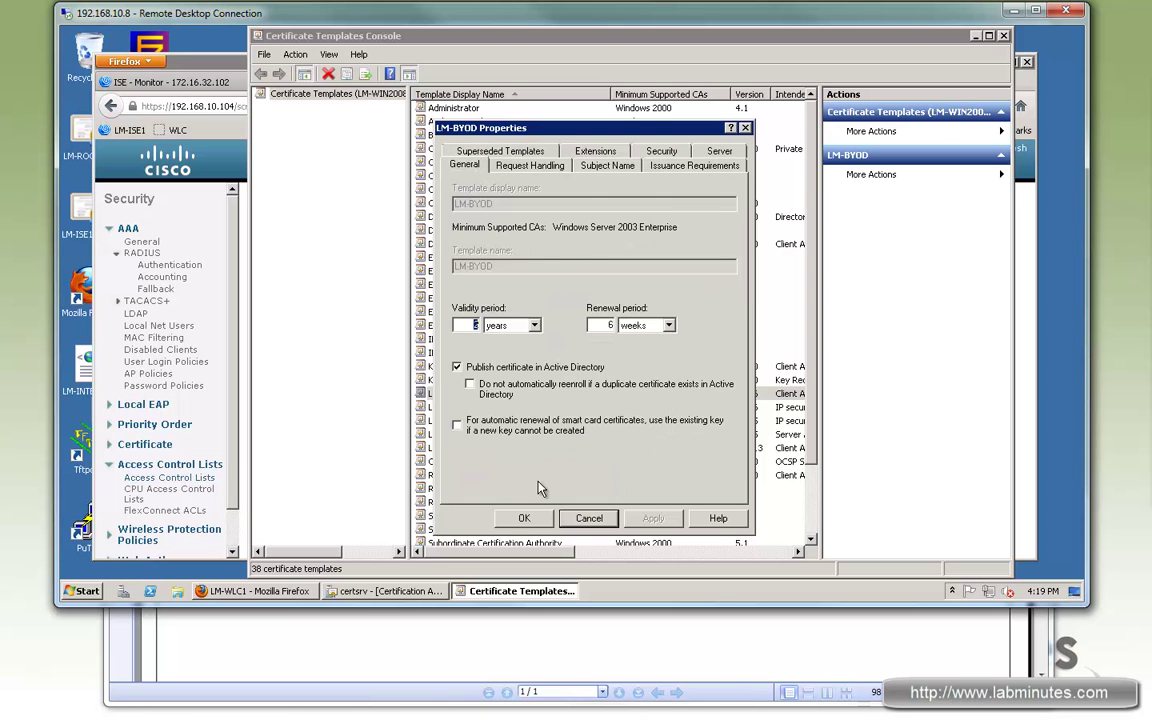
left_click(522, 519)
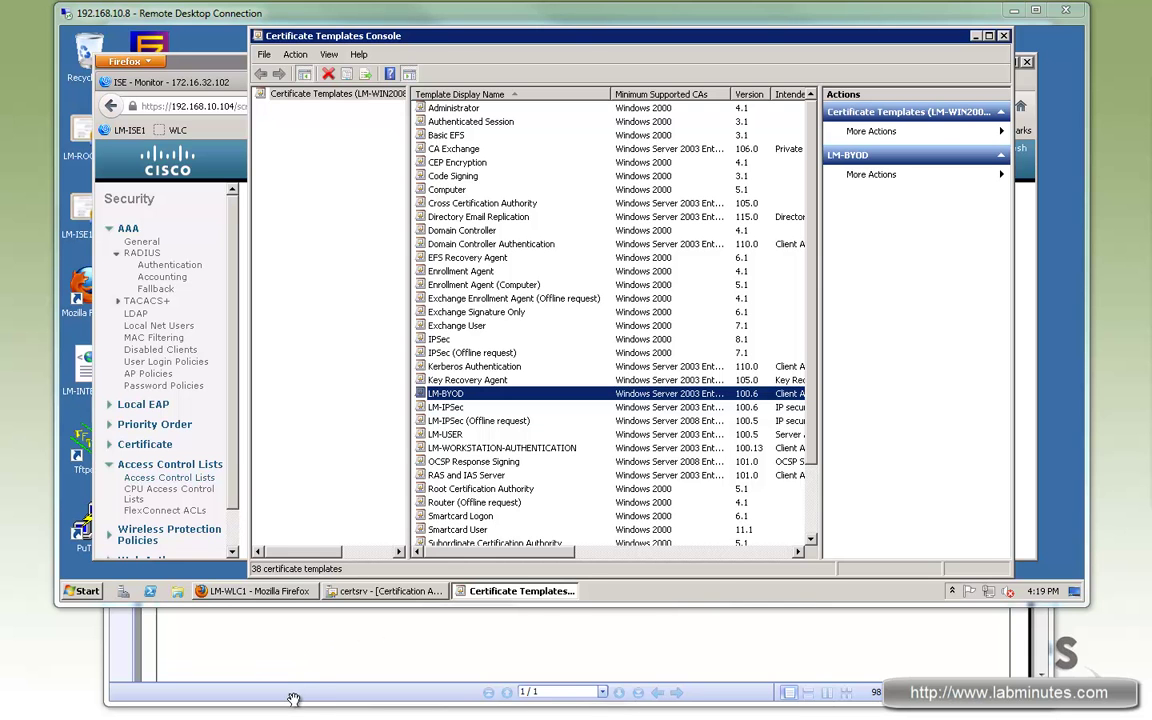
Step: Bring up the network diagram in Foxit Reader, reposition its window, and switch to iPhone Configuration Utility
left_click(265, 626)
left_click_drag(472, 42, 550, 46)
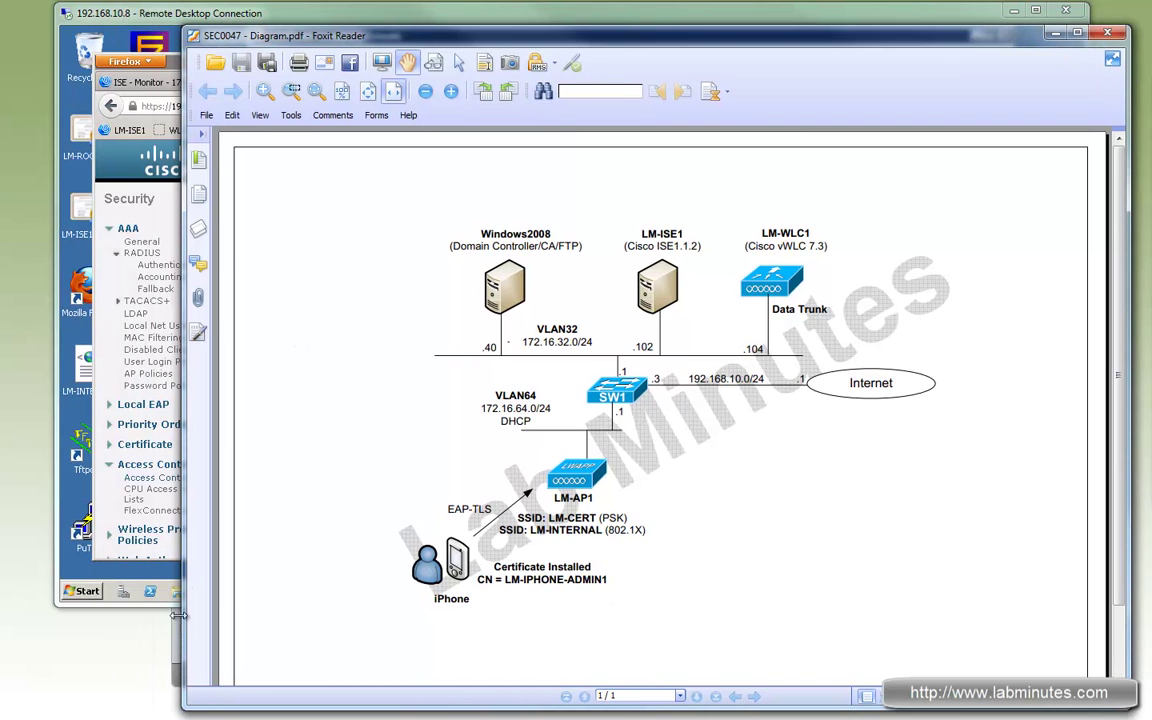
left_click(176, 630)
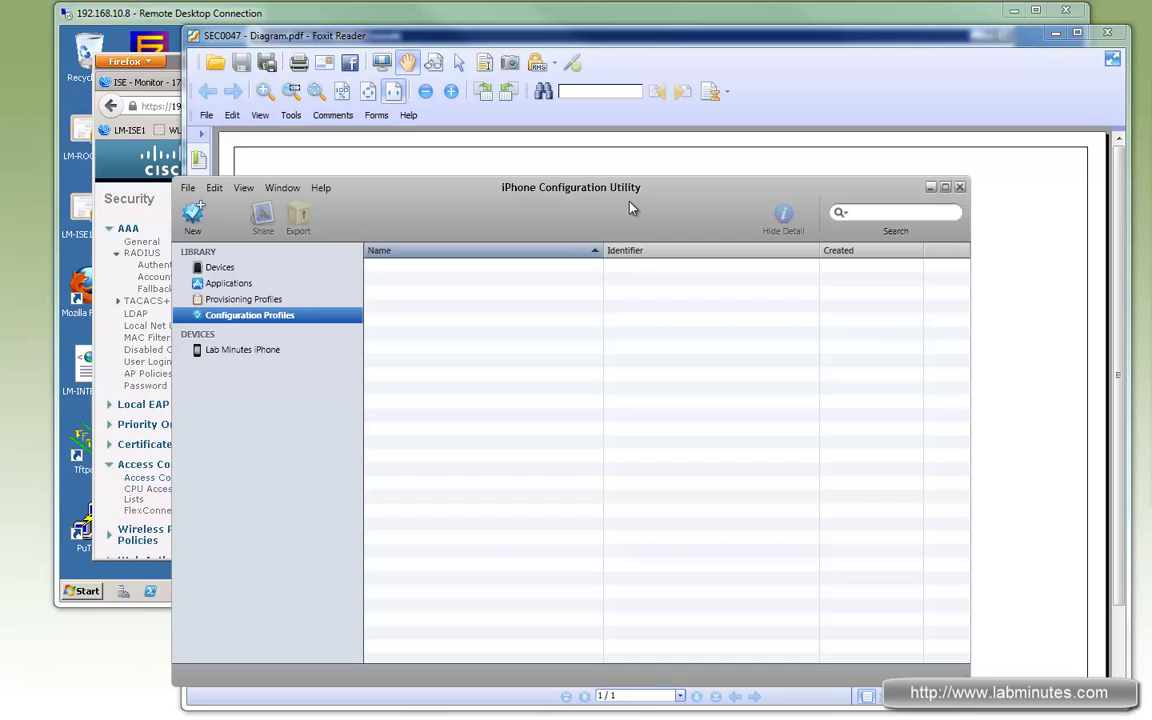
Step: Create a configuration profile with LM-IPHONE-CERT as its name and identifier and Lab Minutes as its organization
left_click_drag(630, 193, 627, 190)
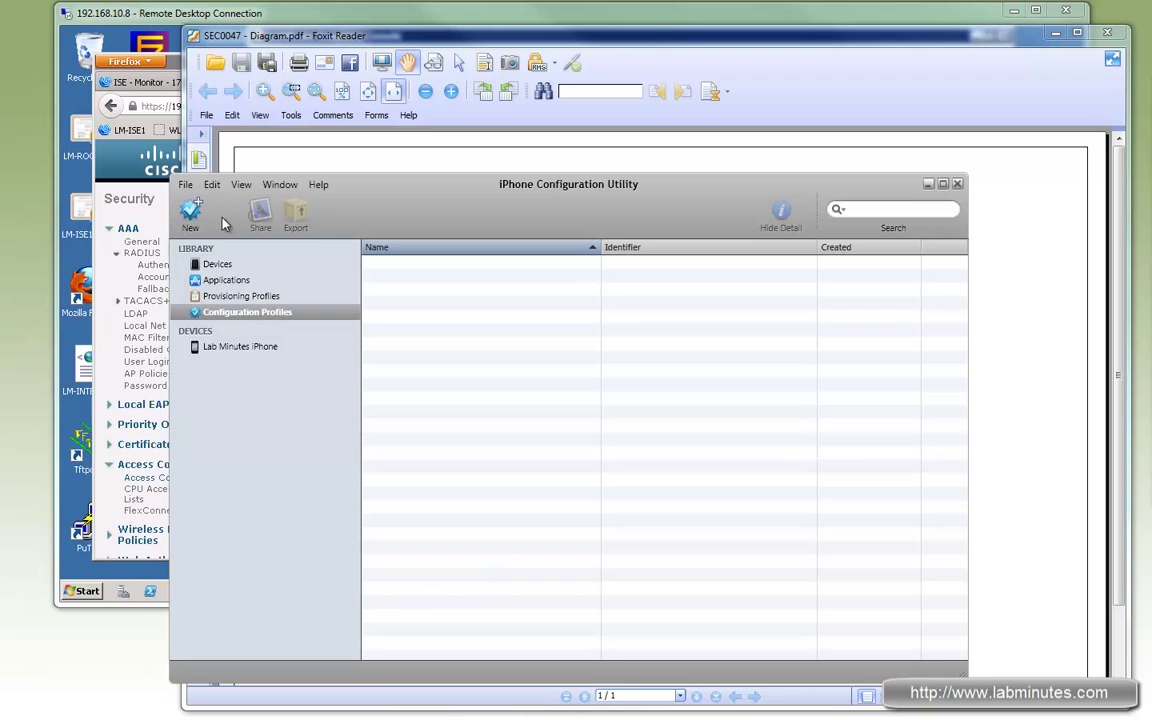
left_click(296, 322)
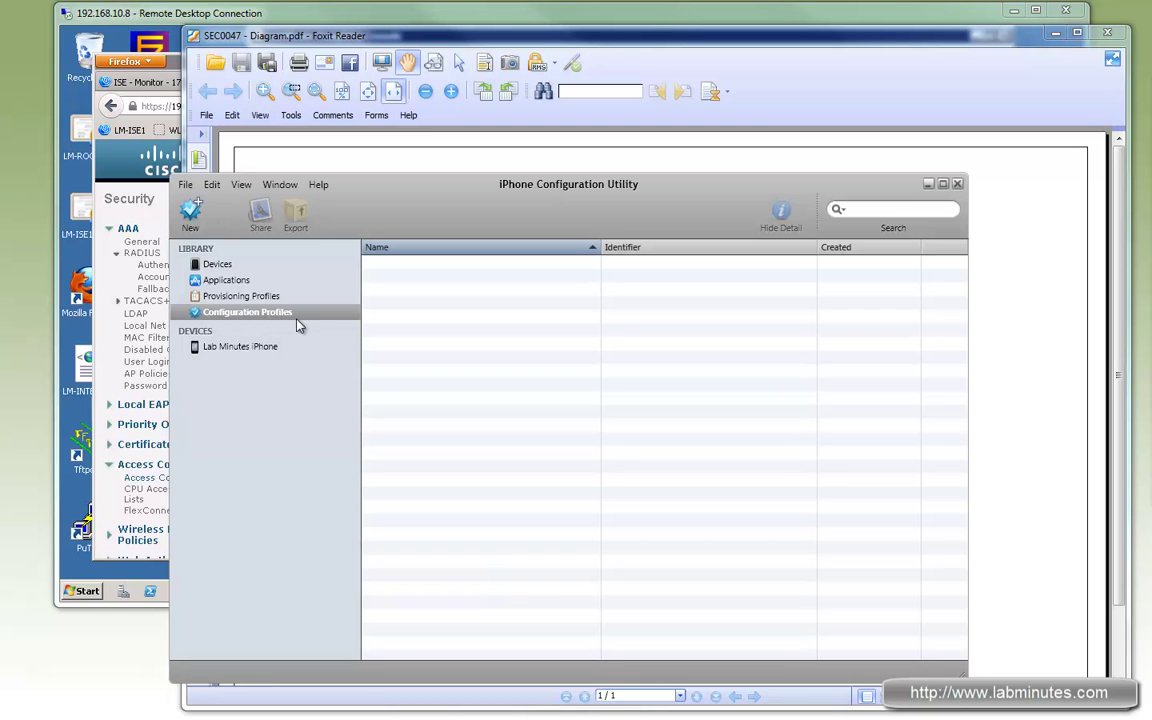
left_click(190, 212)
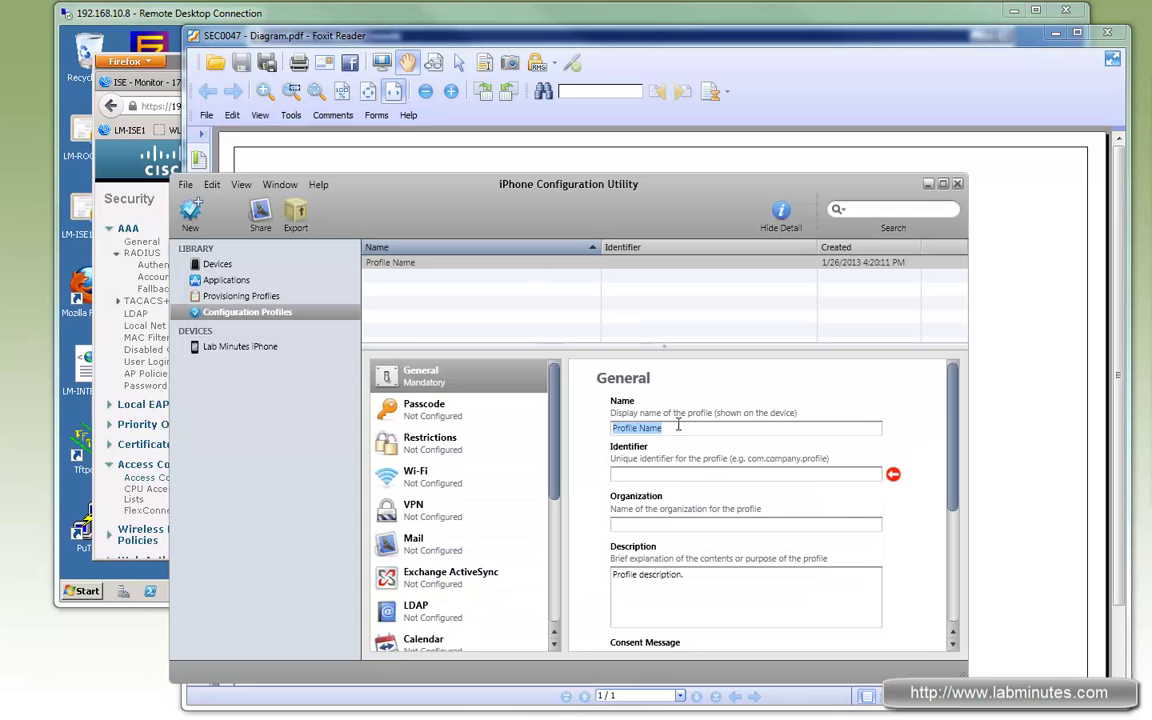
type("LM-IPHONE-CERT")
key("Tab")
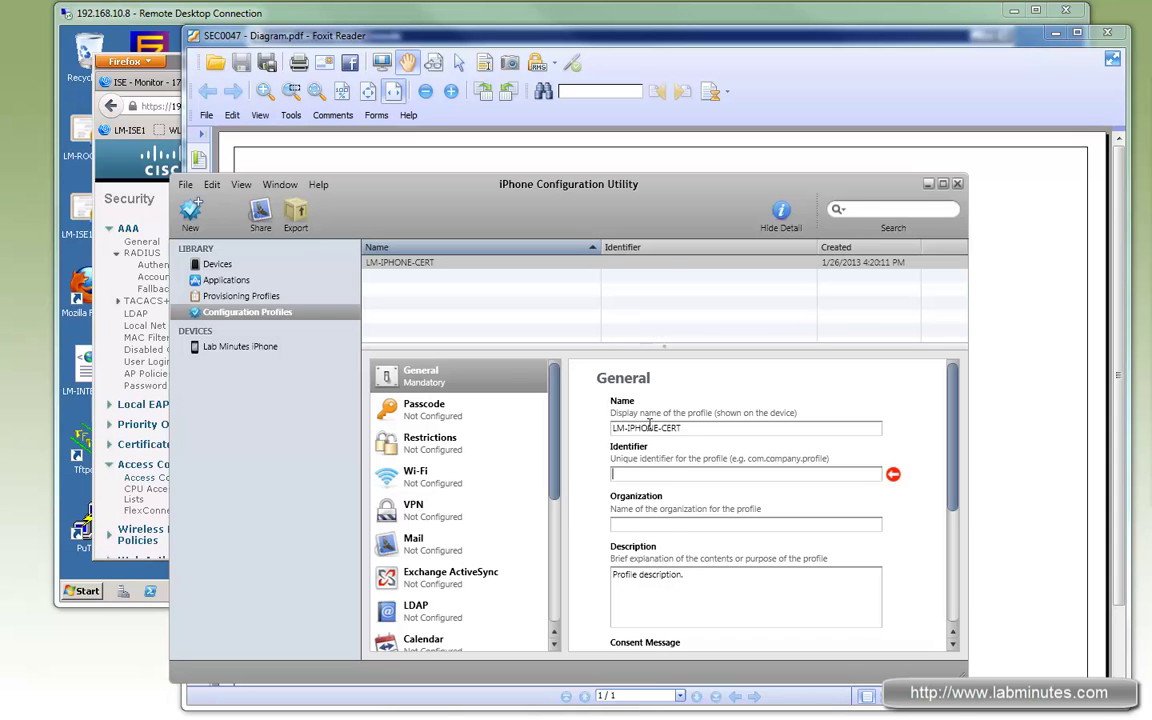
type("LM-IPHONE-CERT")
left_click(669, 521)
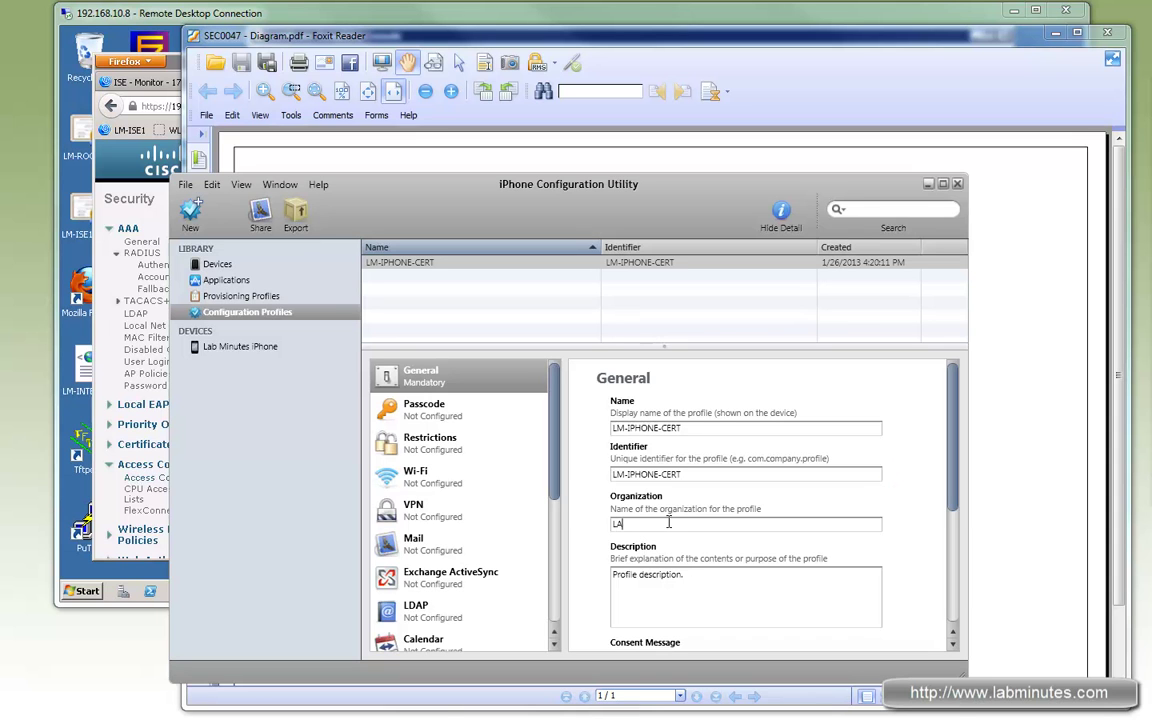
type("inutes")
scroll(953, 467, "down", 5)
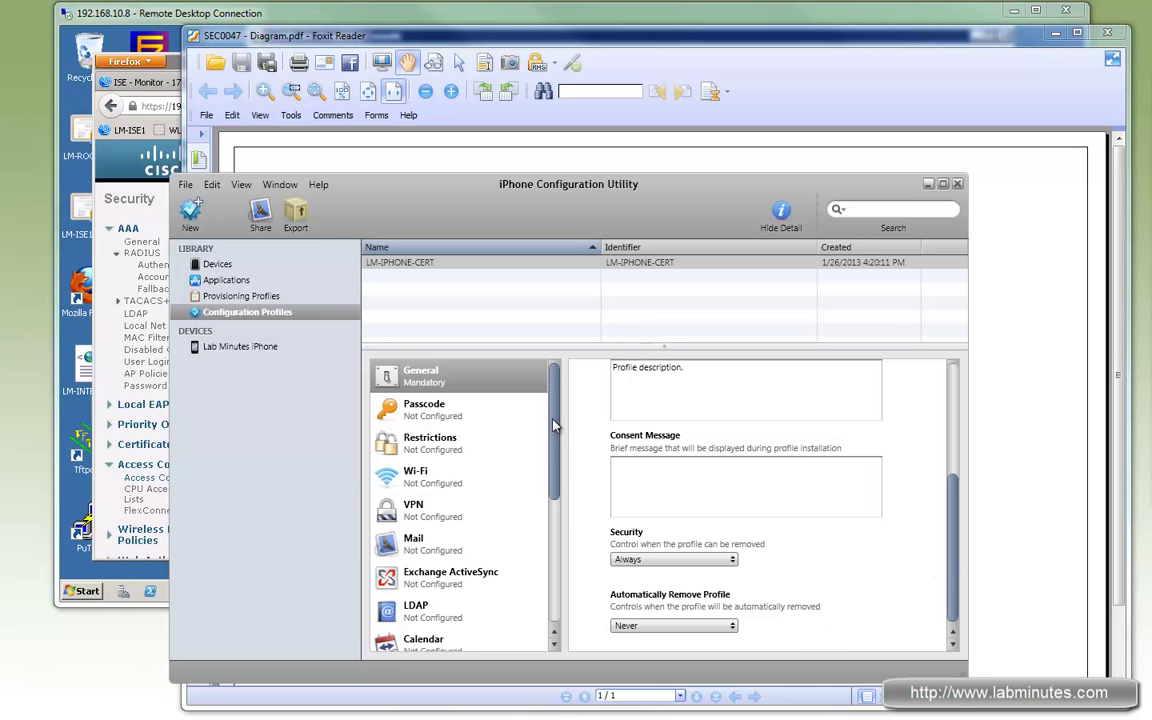
Step: Add a Wi-Fi payload to the profile for the SSID LM-INTERNAL and mark it as a hidden network
left_click(415, 477)
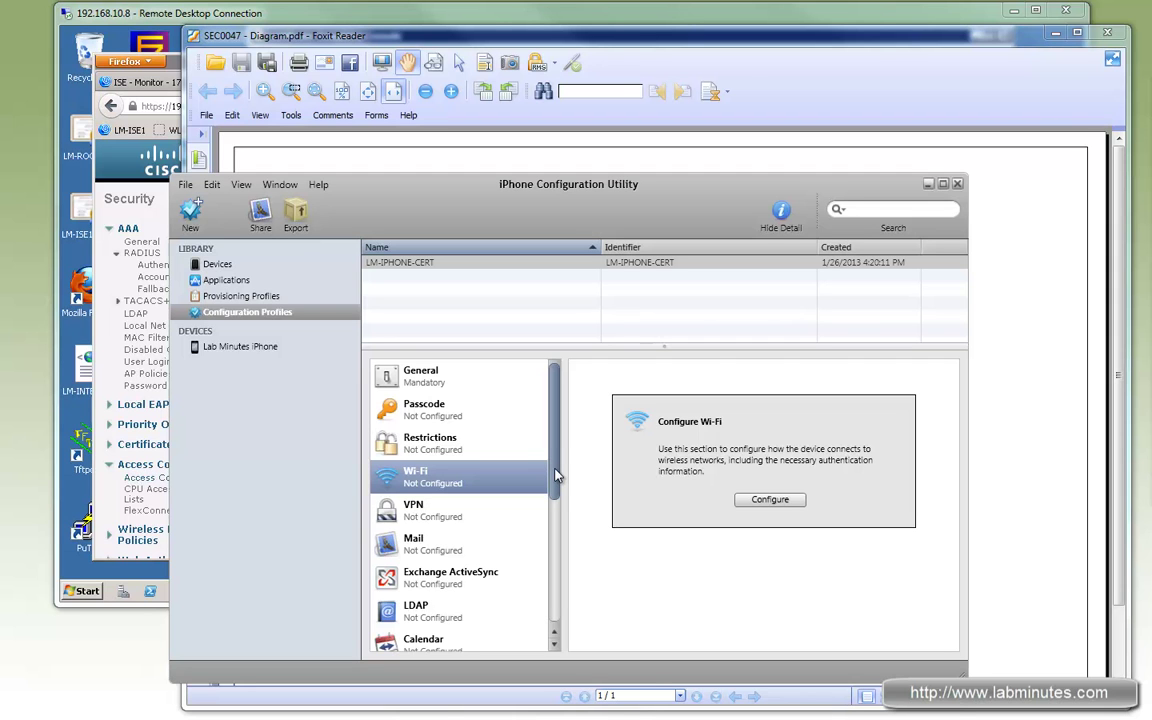
left_click(766, 505)
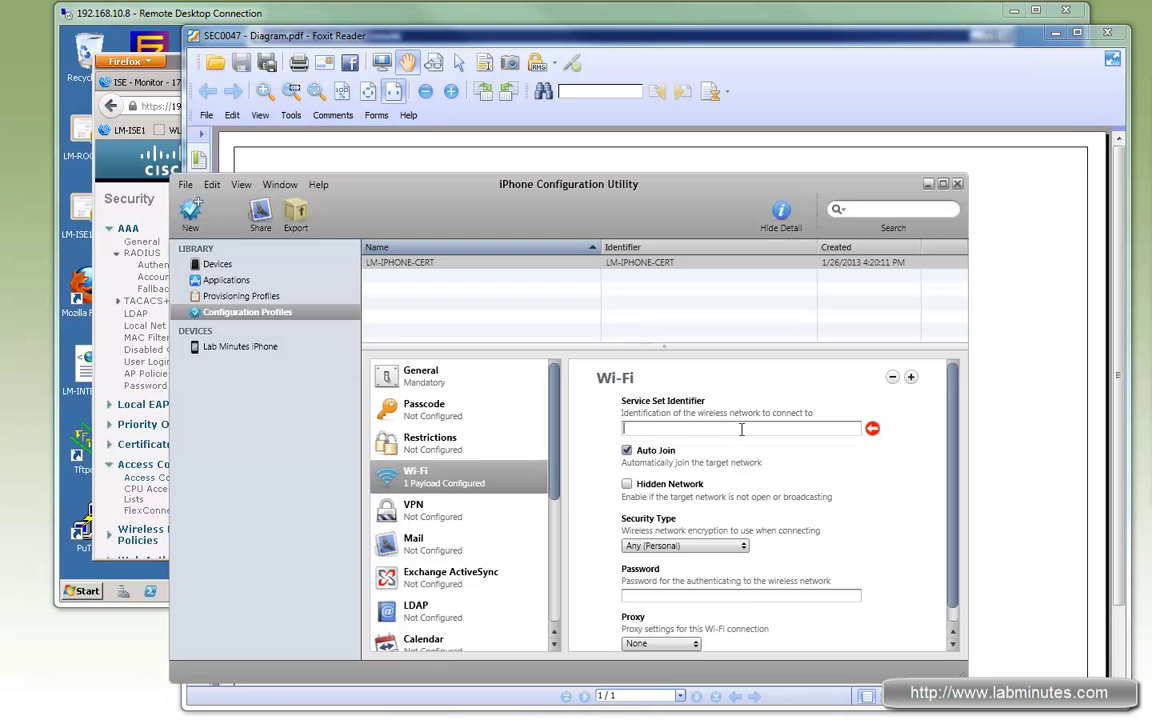
type("LM-INTERNAL")
left_click(643, 485)
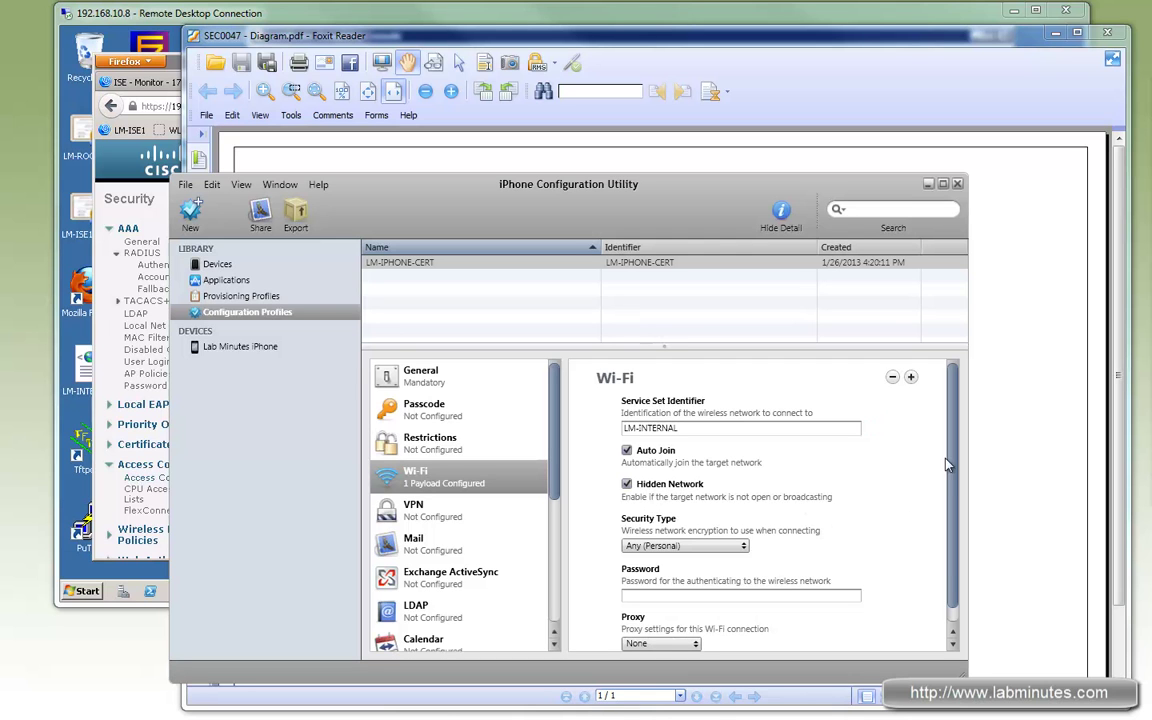
Step: Set the Wi-Fi security type to WPA / WPA2 Enterprise and accept TLS as the EAP type
left_click(744, 548)
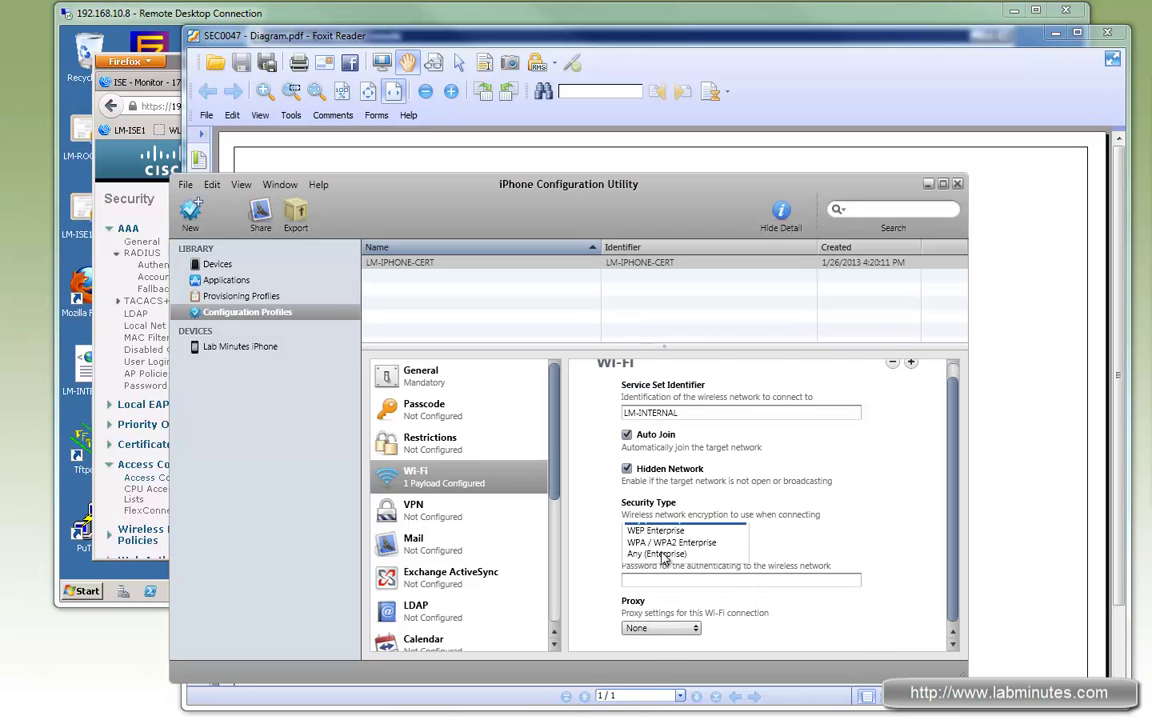
left_click(700, 591)
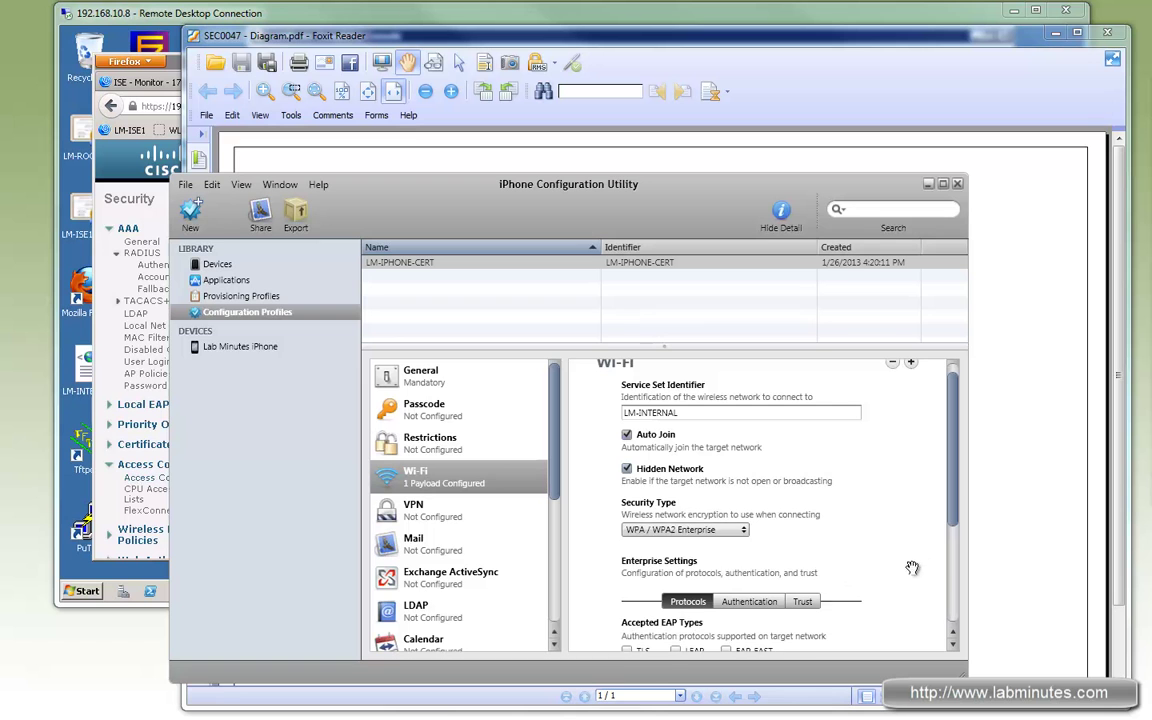
scroll(955, 513, "down", 3)
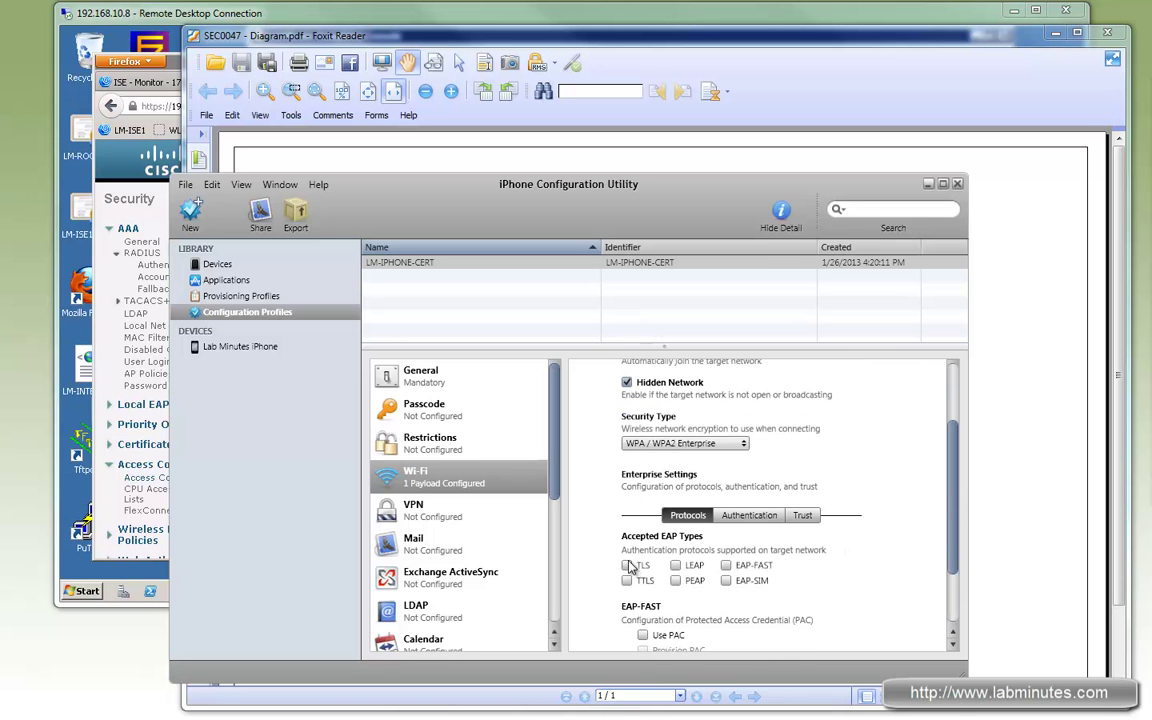
scroll(620, 518, "down", 2)
left_click(626, 514)
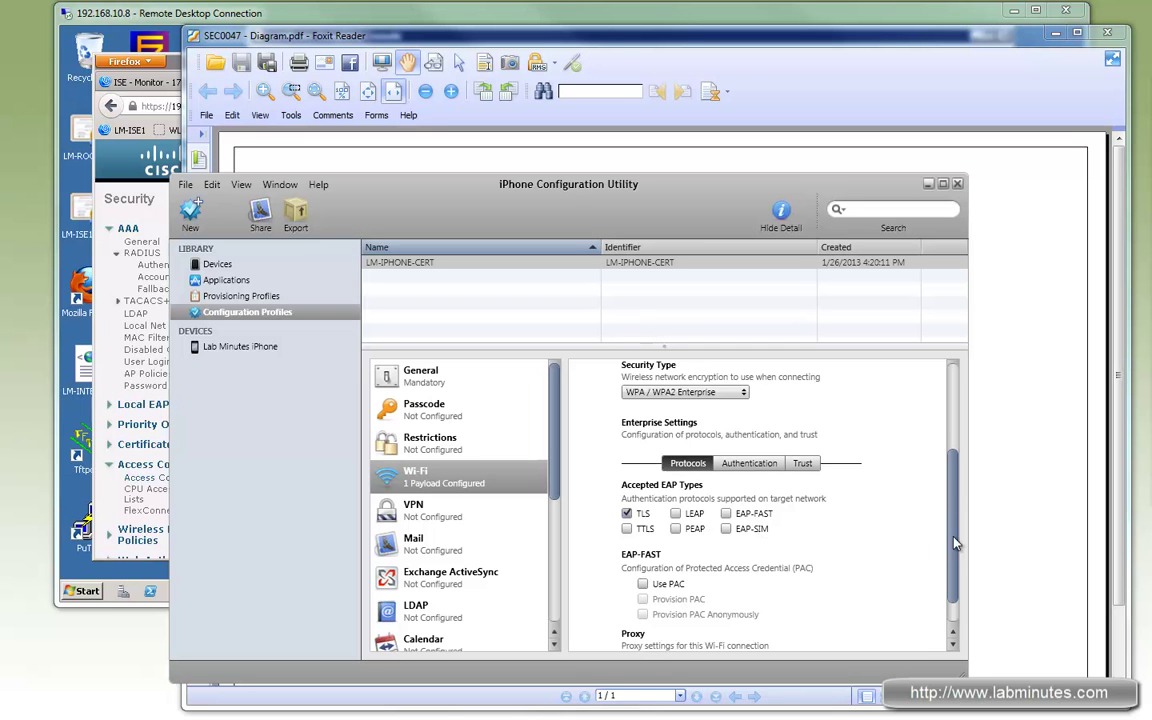
scroll(955, 557, "down", 1)
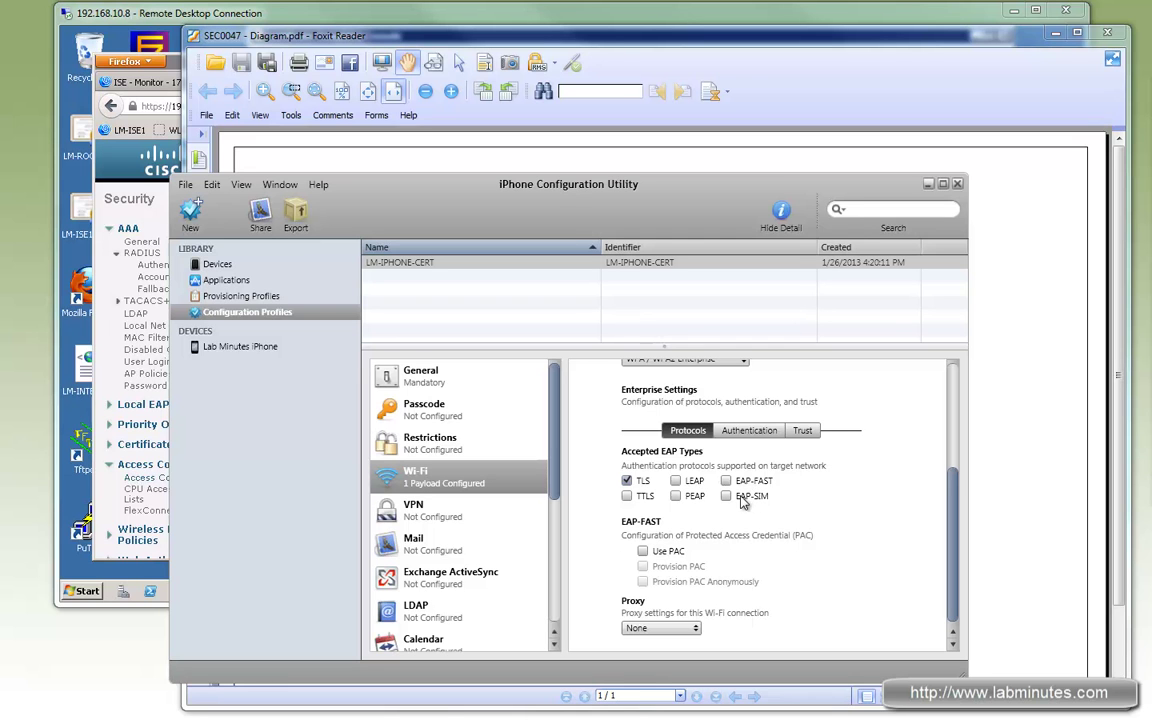
Step: Review the authentication and trust options in the Wi-Fi payload's enterprise settings
left_click(749, 430)
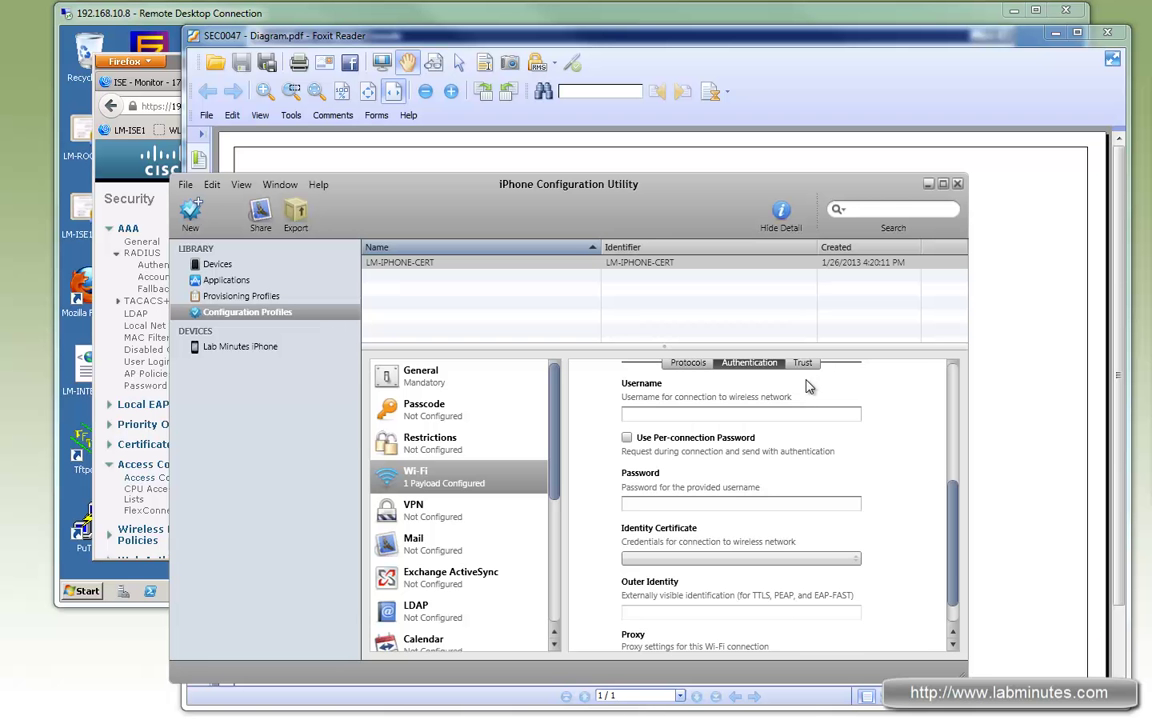
scroll(802, 365, "up", 1)
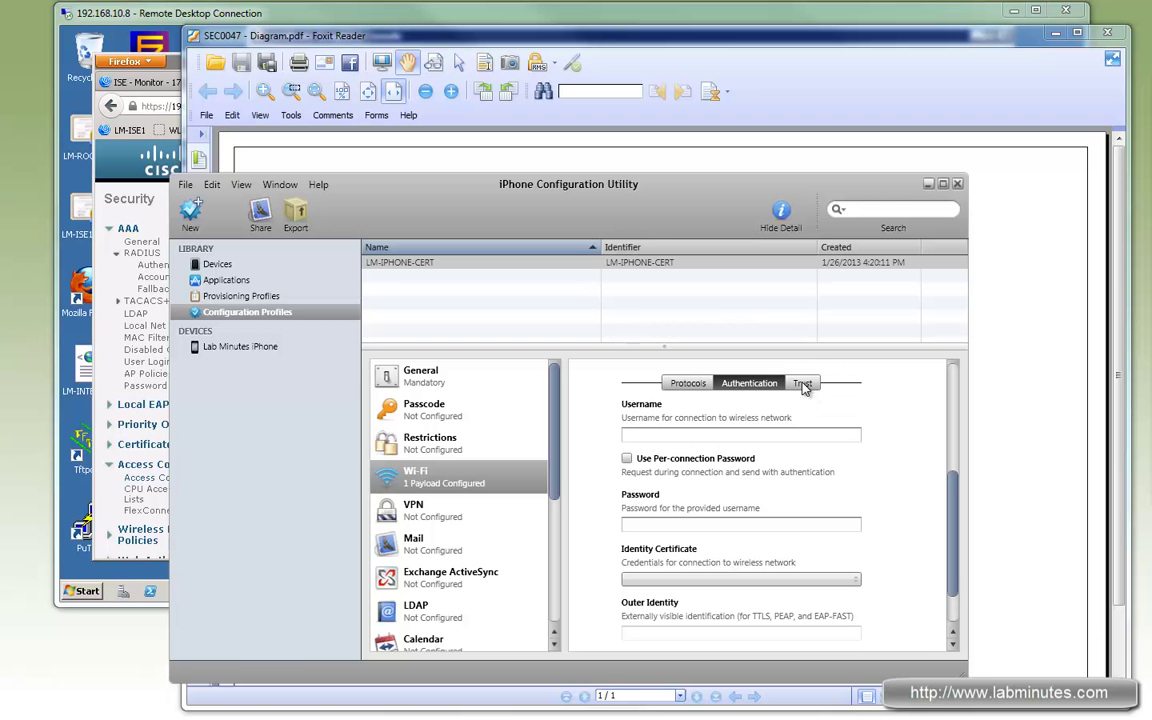
left_click(802, 384)
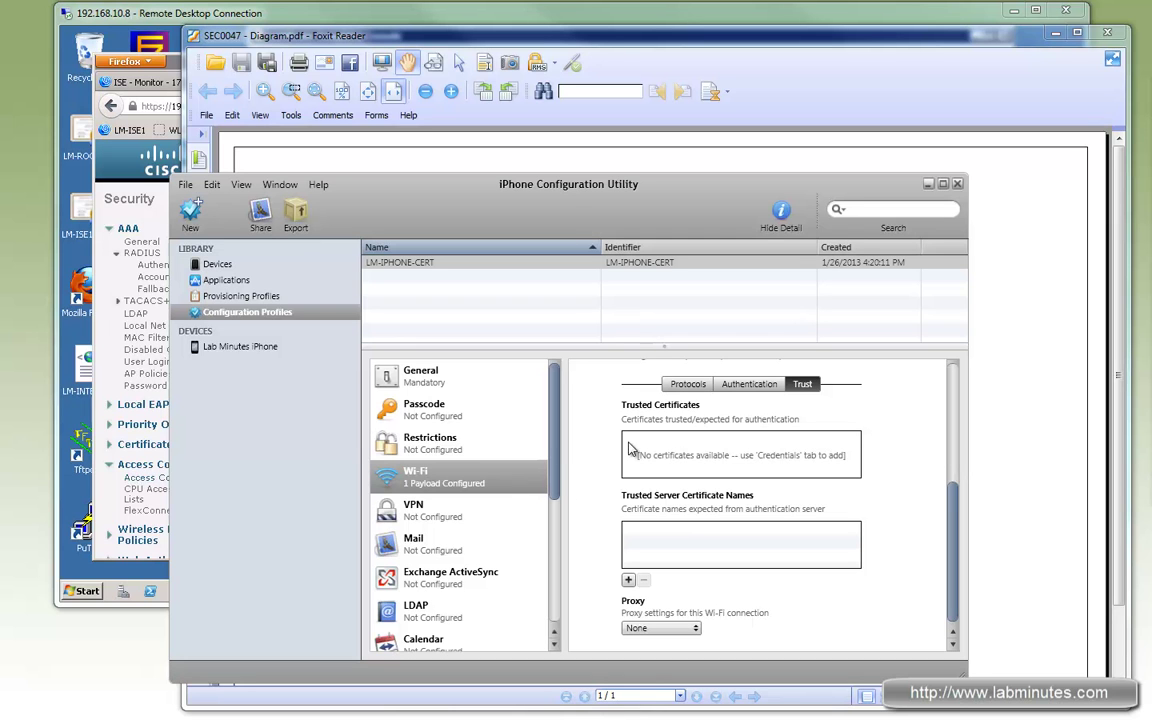
scroll(558, 456, "down", 1)
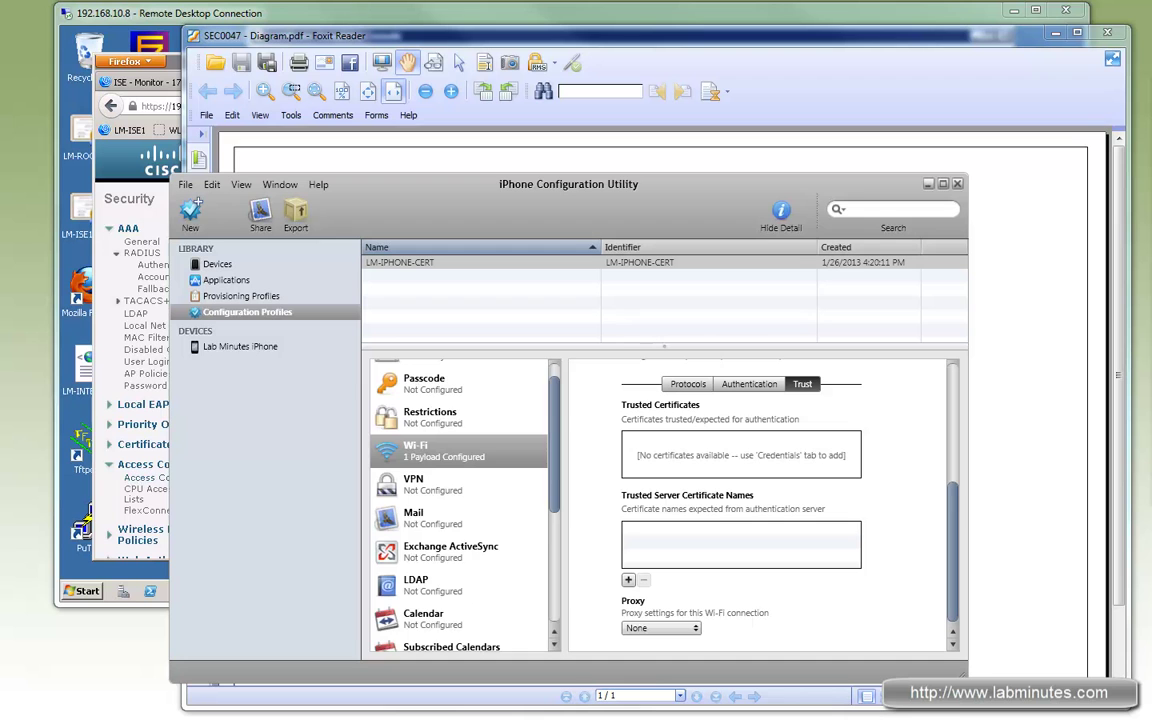
Step: Add a credentials payload containing the first LM-ROOT-CA certificate from the personal certificate store
scroll(460, 505, "down", 5)
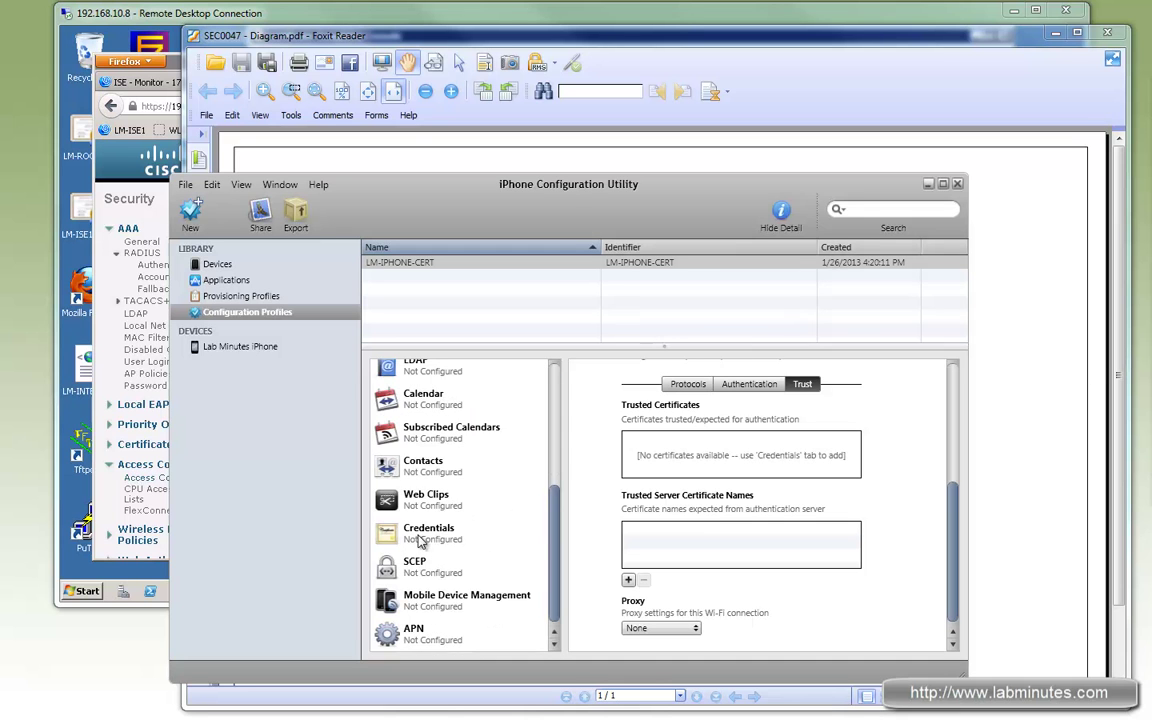
left_click(424, 540)
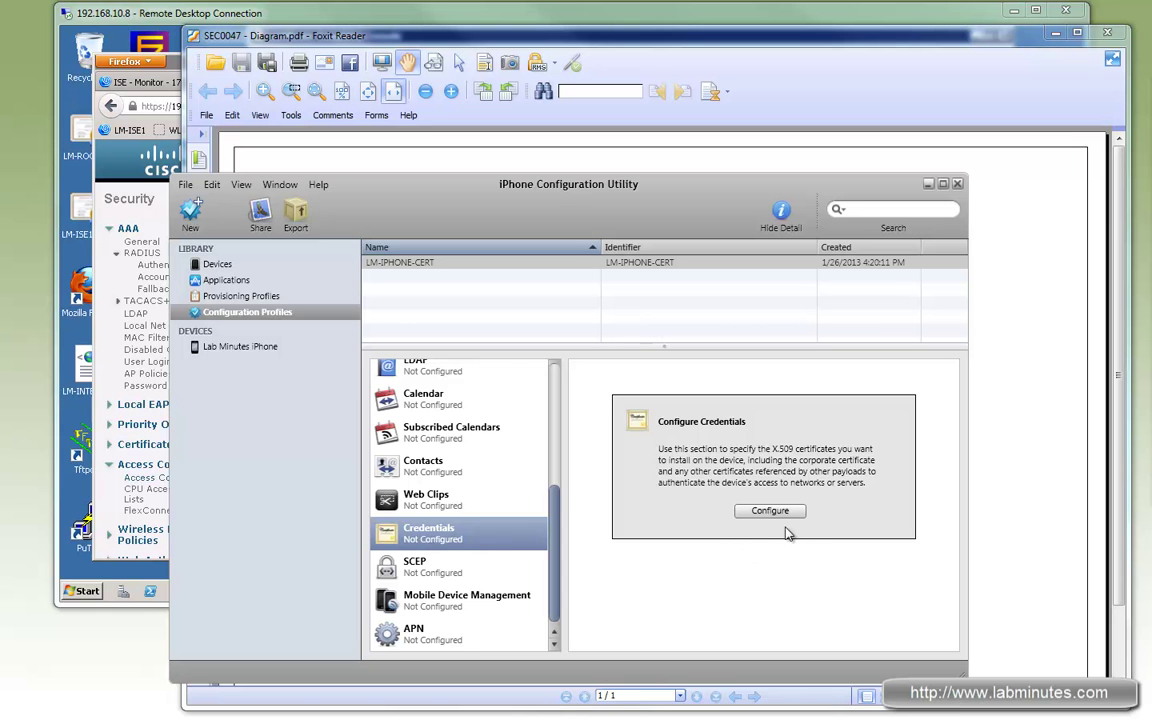
left_click(783, 514)
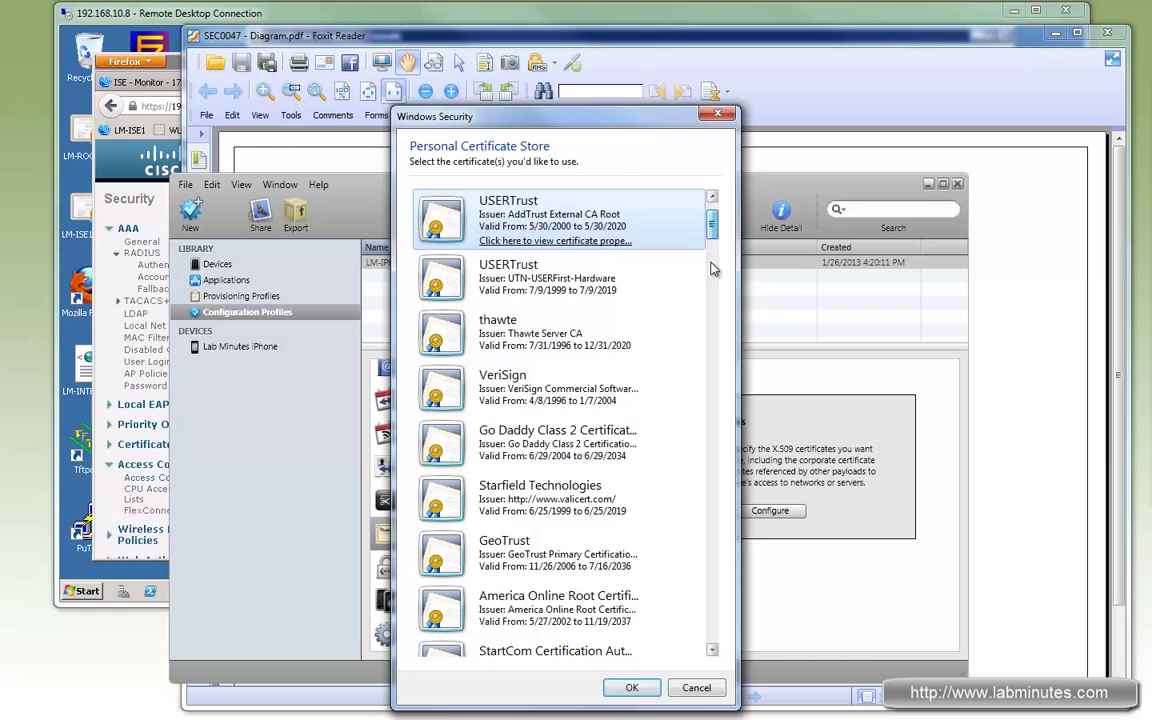
scroll(700, 330, "down", 2)
scroll(708, 330, "down", 10)
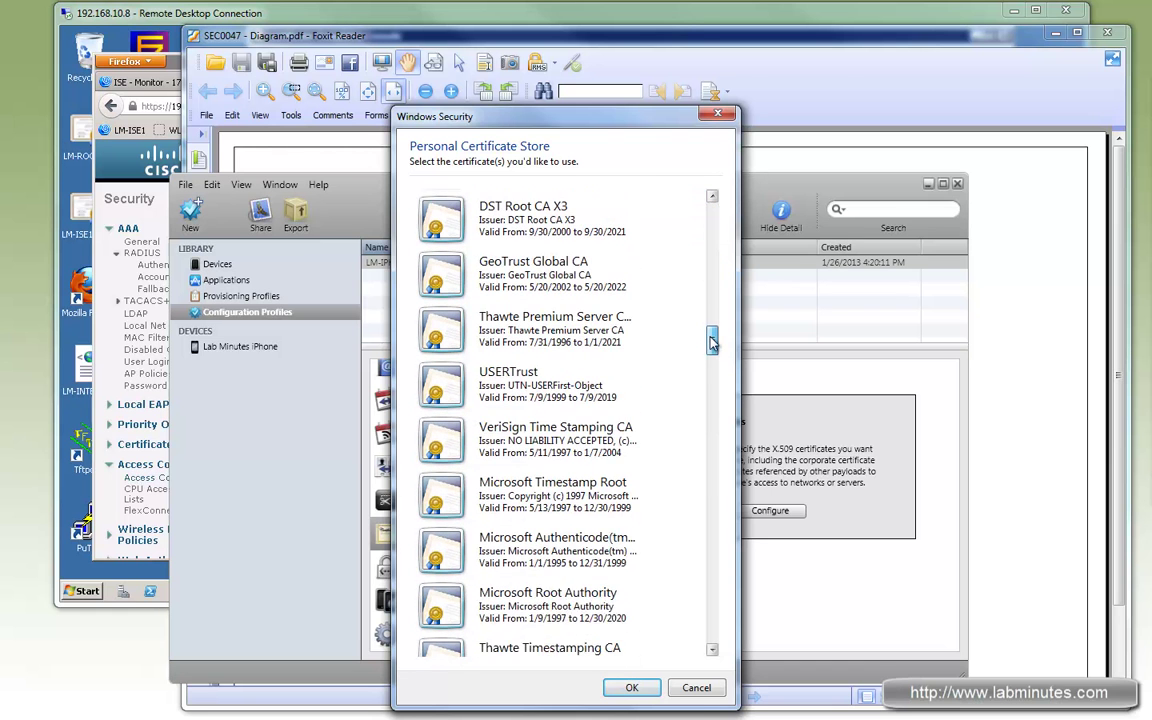
scroll(712, 343, "down", 8)
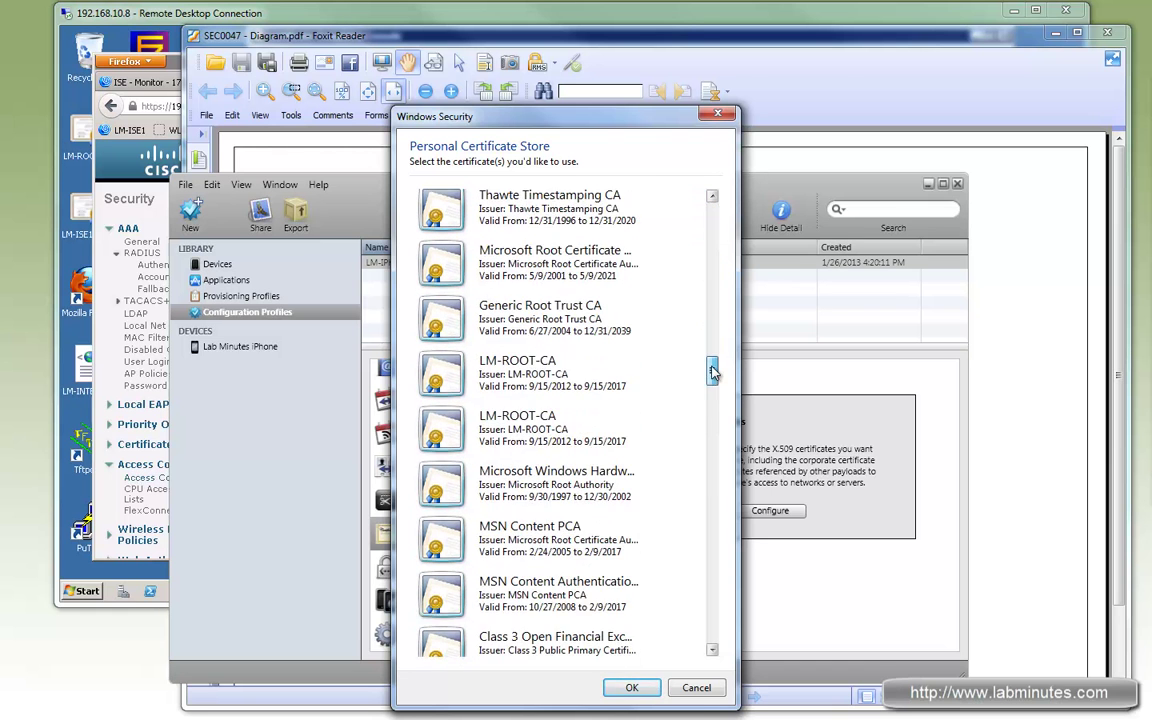
left_click(605, 392)
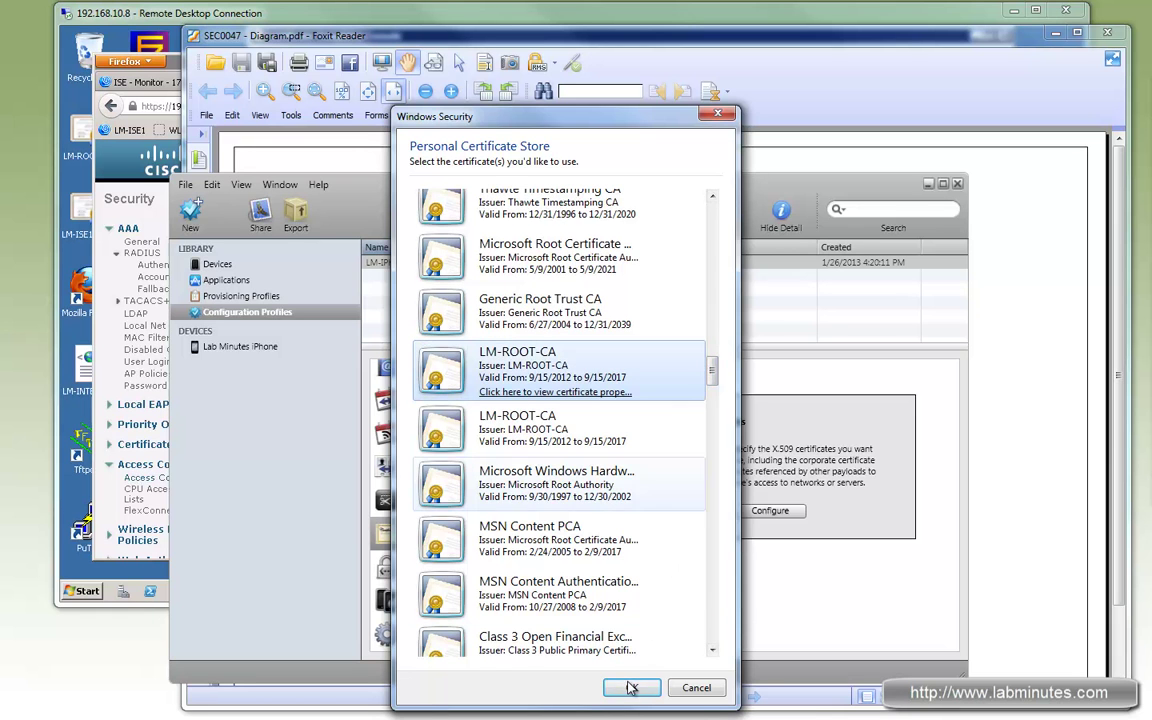
left_click(632, 688)
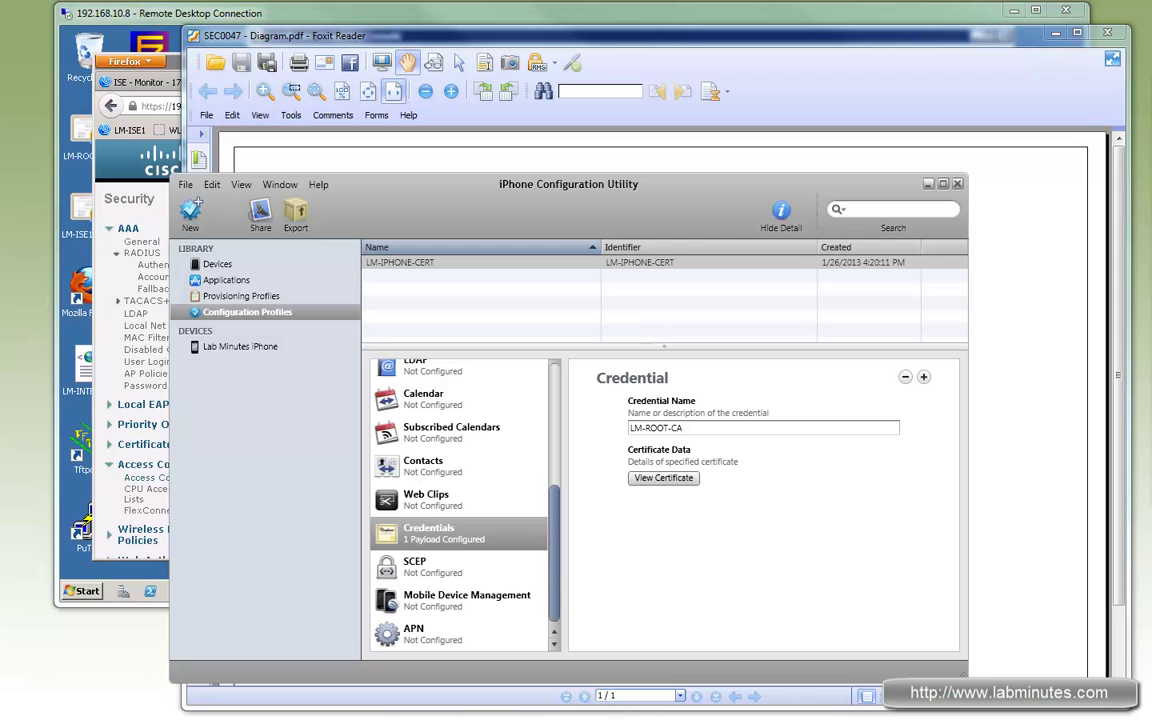
left_click(443, 567)
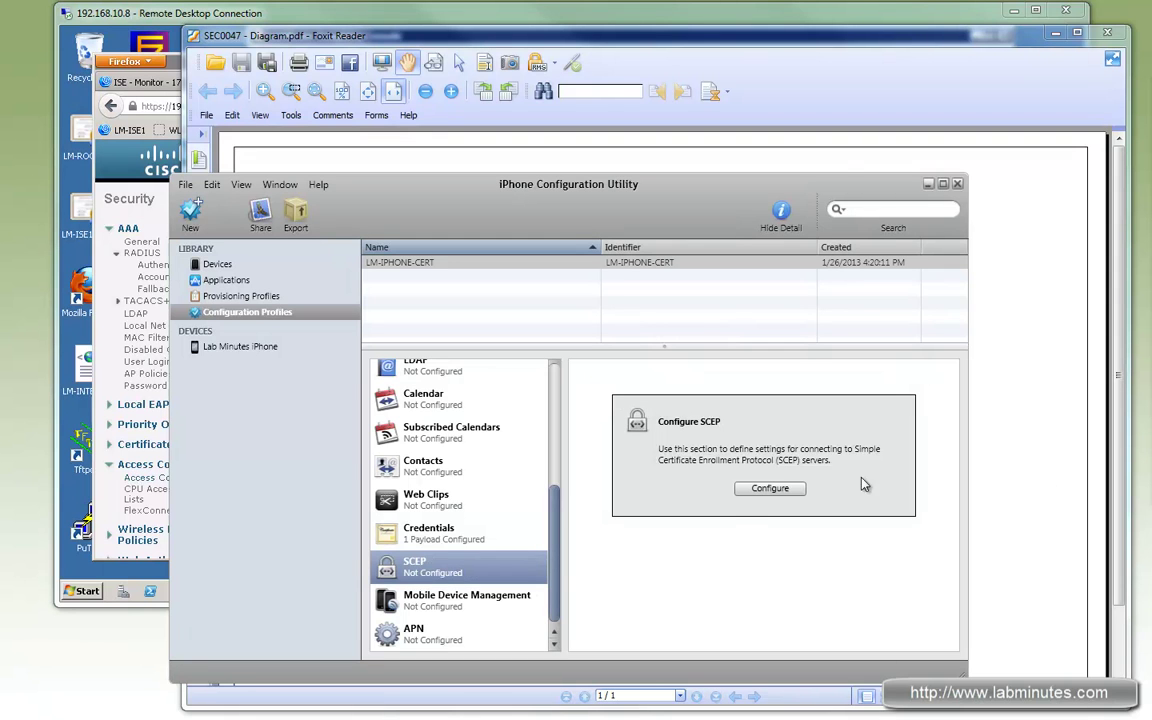
left_click(752, 491)
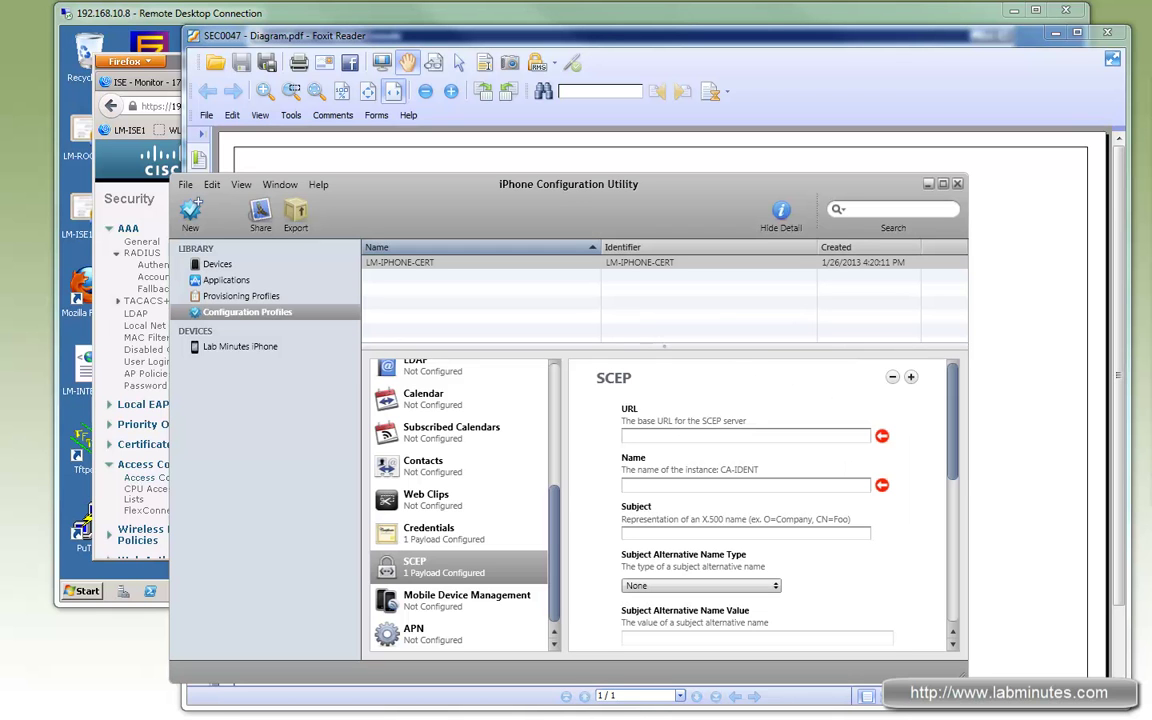
left_click(664, 436)
type("http://172.16.32.40/certsrv/mscep/mscep.dll")
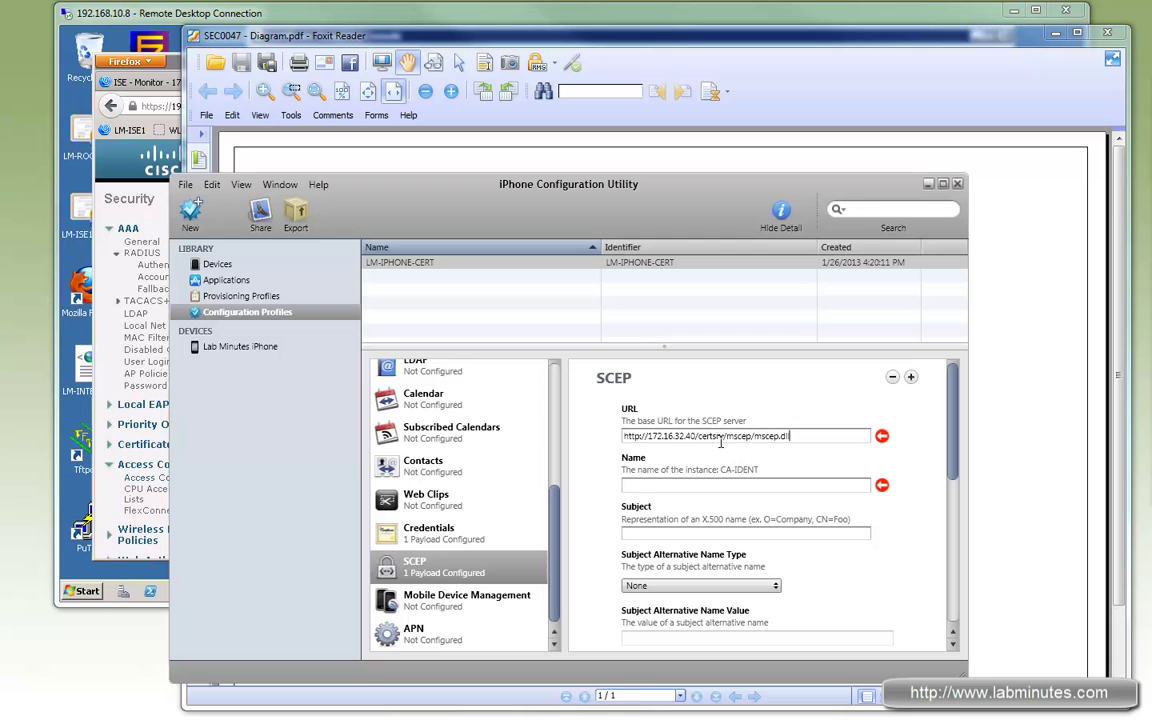
double_click(688, 436)
mouse_move(697, 436)
left_mouse_down()
mouse_move(814, 439)
mouse_move(709, 437)
left_mouse_up()
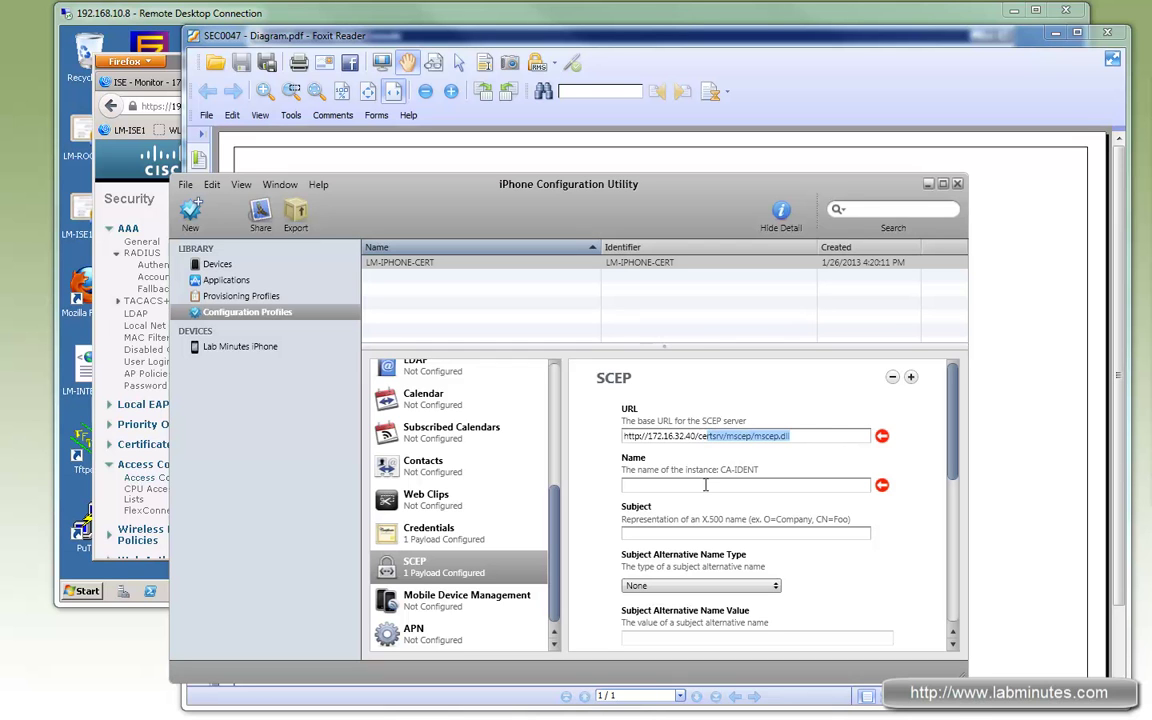
Step: Name the SCEP instance LM-IPHONE-CERT and set its subject to CN=LM-IPHONE-ADMIN1,OU=IT,O=LAB MINUTES
left_click(705, 485)
type("LM-IPHON")
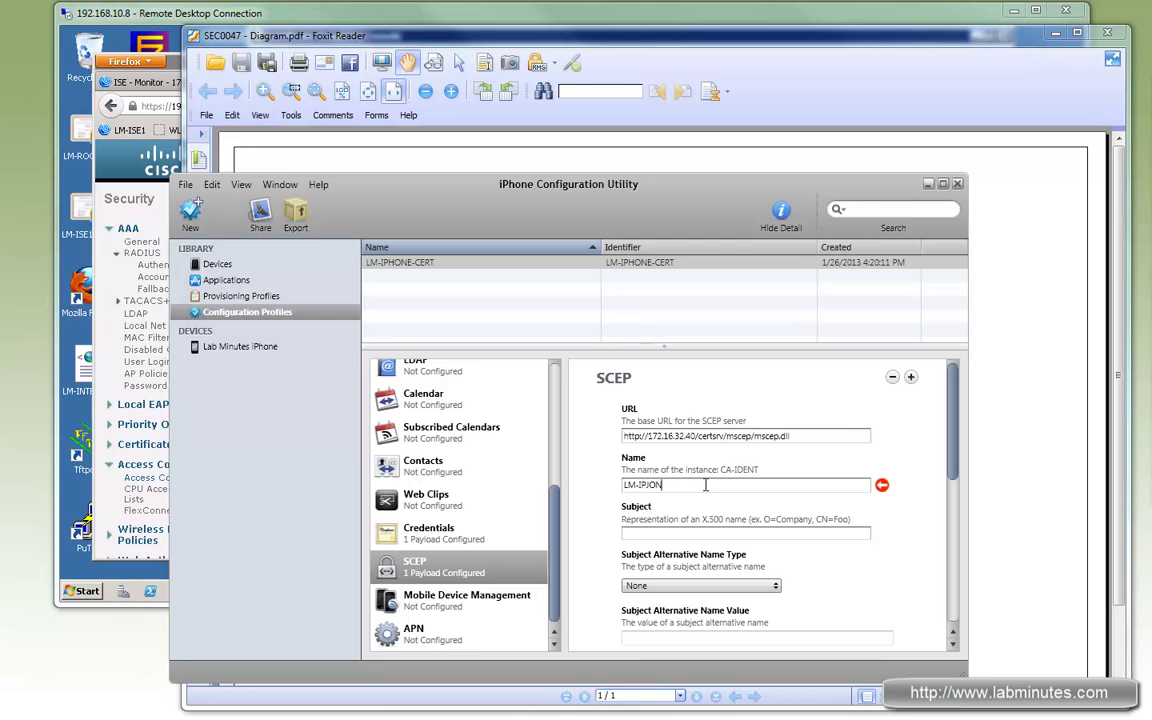
key("BackSpace")
type("PHONE-CERT")
left_click(687, 533)
type("CN=LM-IPHONE-ADMIN1,OU=IT,O=LAB MINUTES")
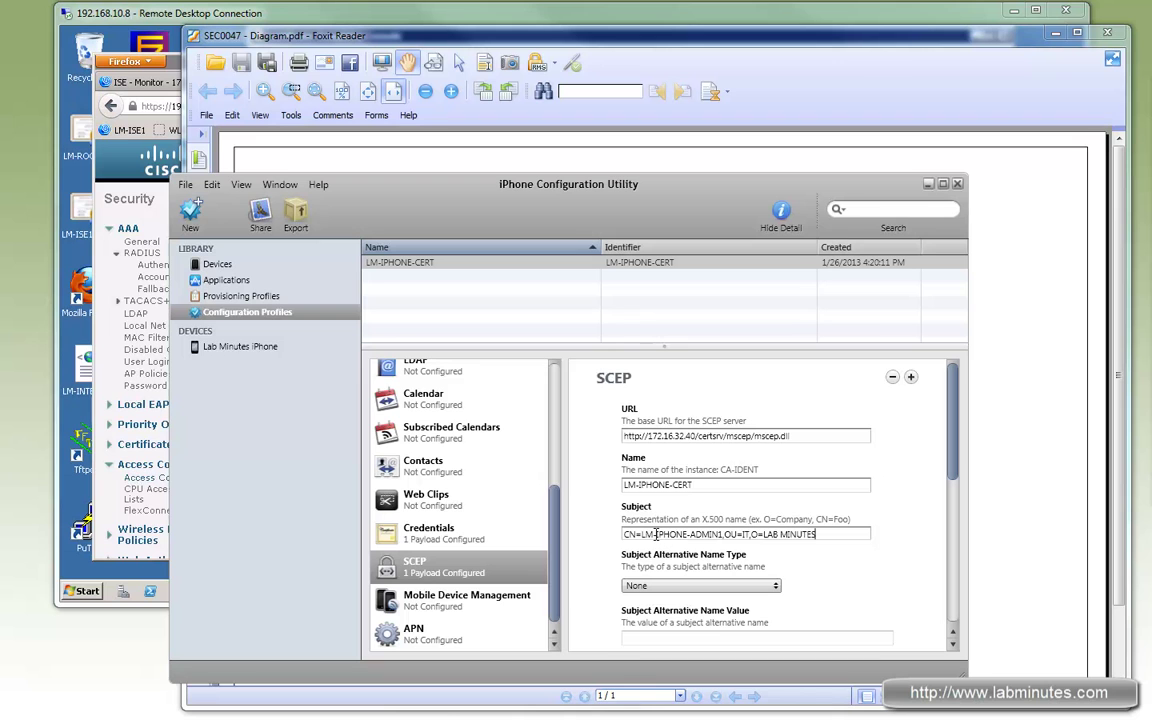
Step: Examine the common name, organizational unit and organization parts of the SCEP subject
key("ctrl+shift+Left")
key("ctrl+shift+Left")
double_click(719, 534)
left_click_drag(722, 534, 692, 534)
left_click(692, 535)
double_click(719, 535)
left_click(693, 535)
left_click(692, 535, "shift")
double_click(693, 535)
scroll(950, 515, "down", 3)
left_click_drag(818, 390, 757, 392)
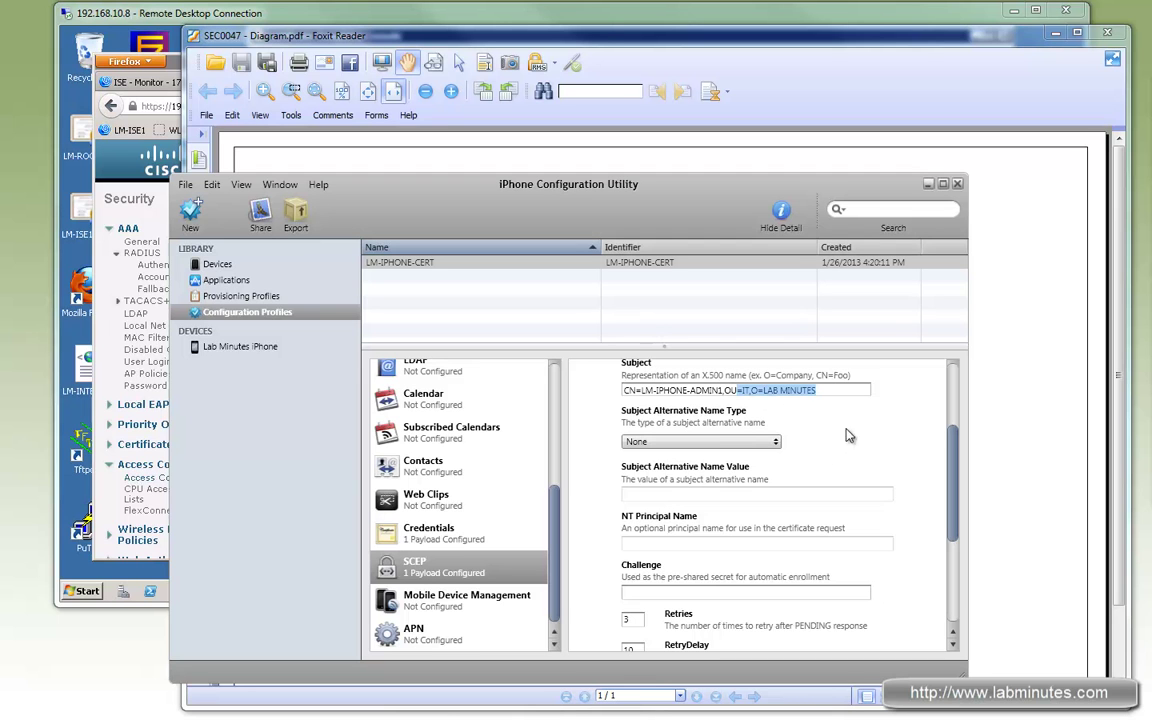
Step: Set the subject alternative name type to RFC 822 Name, and enter LM-IPHONE as its value and as the NT principal name
left_click(766, 442)
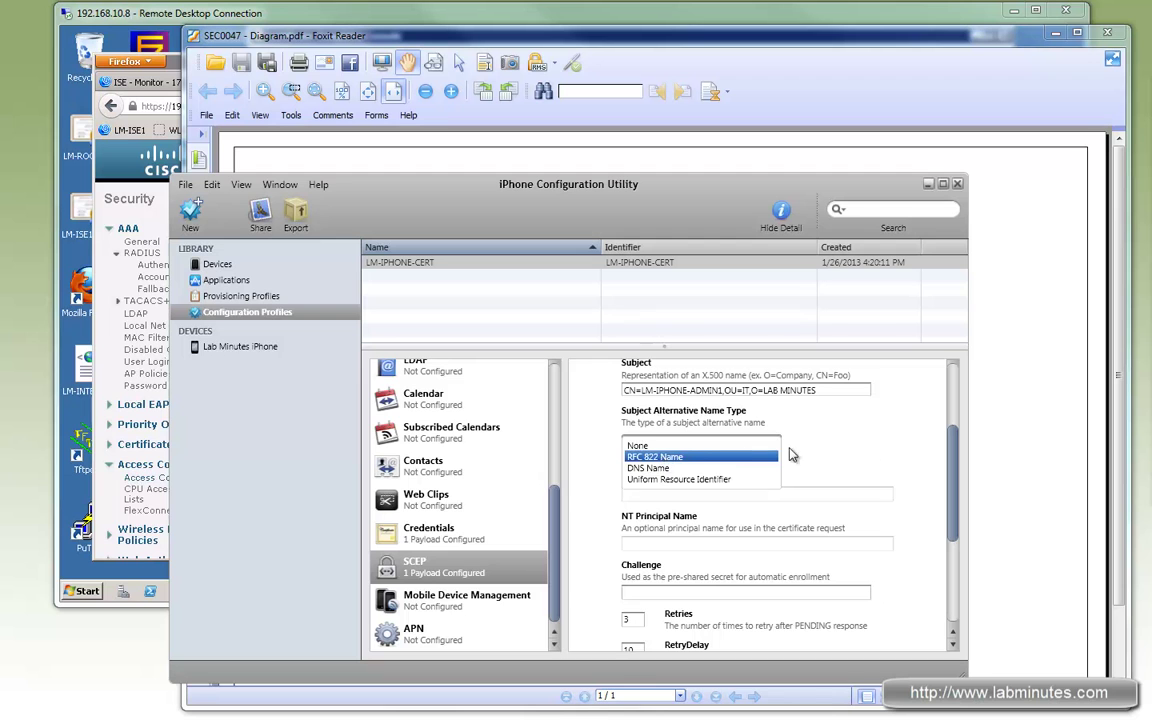
left_click(663, 458)
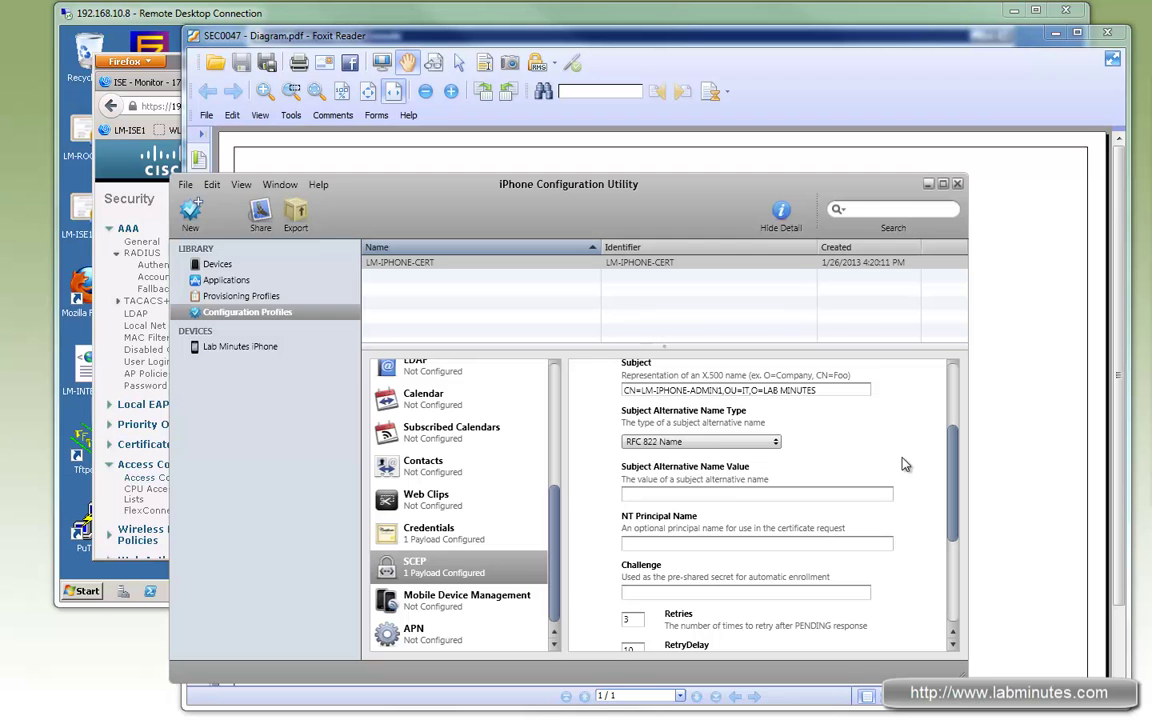
left_click(710, 495)
type("LM-IPHONE")
key("ctrl+a")
key("ctrl+c")
left_click(690, 543)
key("ctrl+v")
scroll(953, 500, "down", 3)
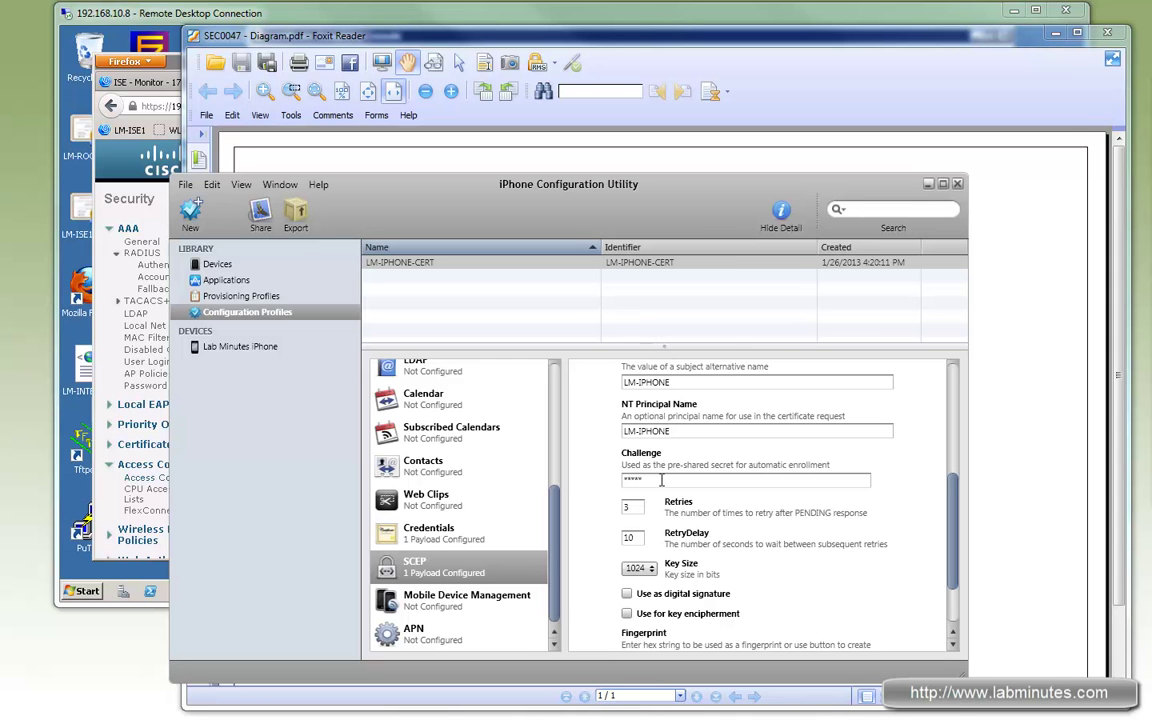
Step: Allow the SCEP key to be used both as a digital signature and for key encipherment
left_click_drag(622, 480, 634, 484)
scroll(952, 537, "down", 1)
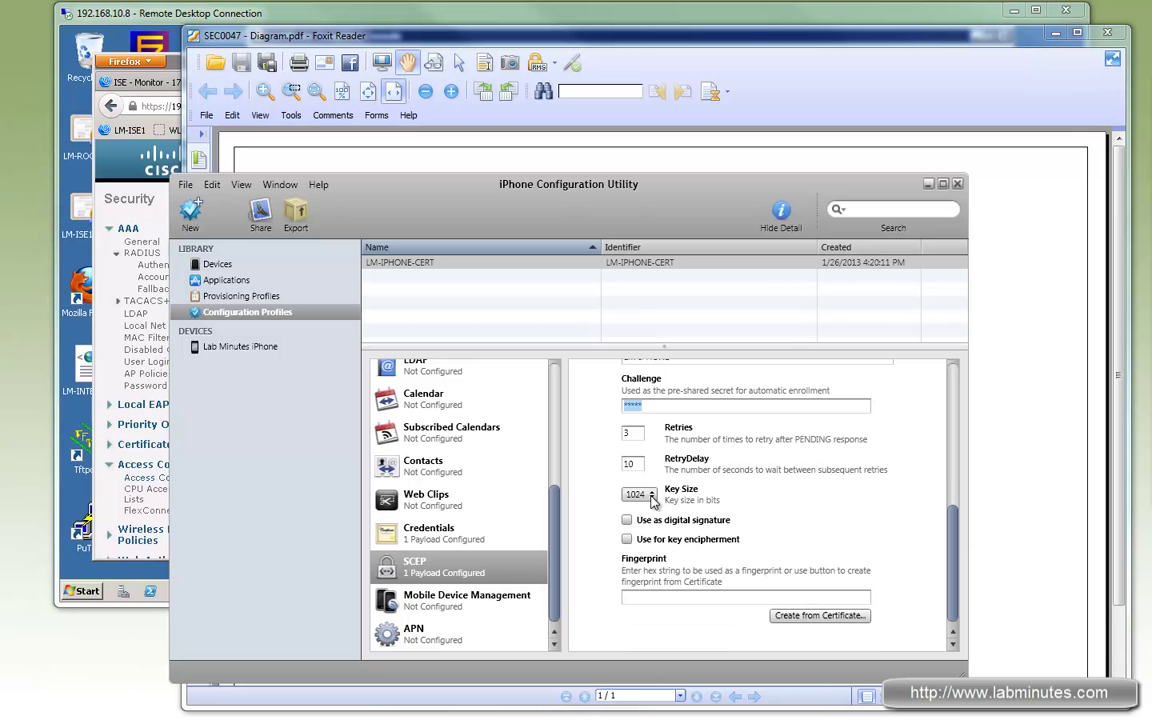
left_click(626, 521)
left_click(626, 539)
Step: Create the SCEP fingerprint from a certificate chosen in the Personal Certificate Store
left_click(815, 617)
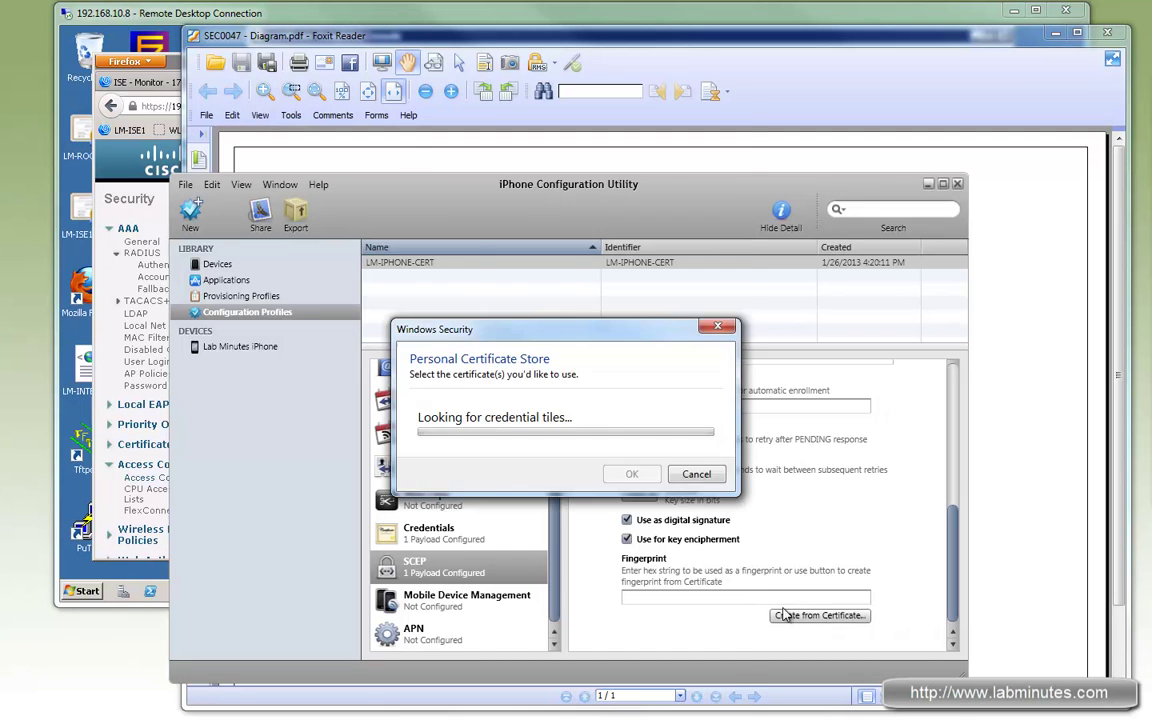
left_click_drag(711, 218, 716, 346)
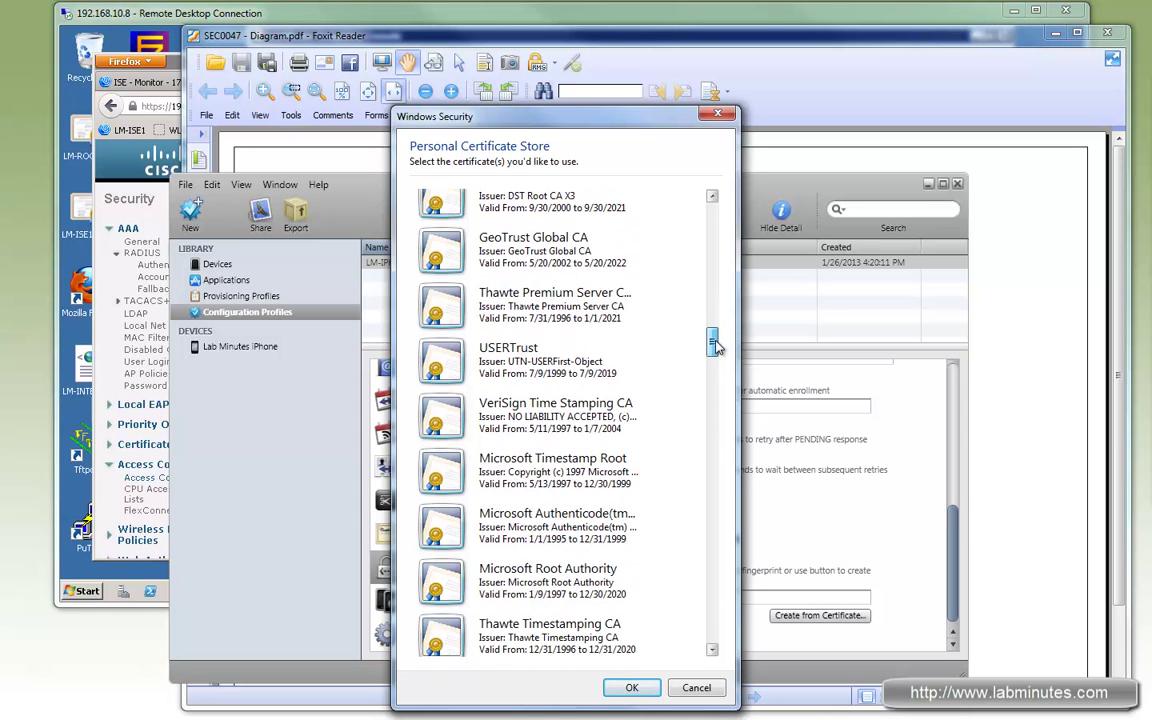
left_click_drag(716, 346, 714, 410)
scroll(645, 350, "up", 2)
left_click(497, 300)
left_click(632, 688)
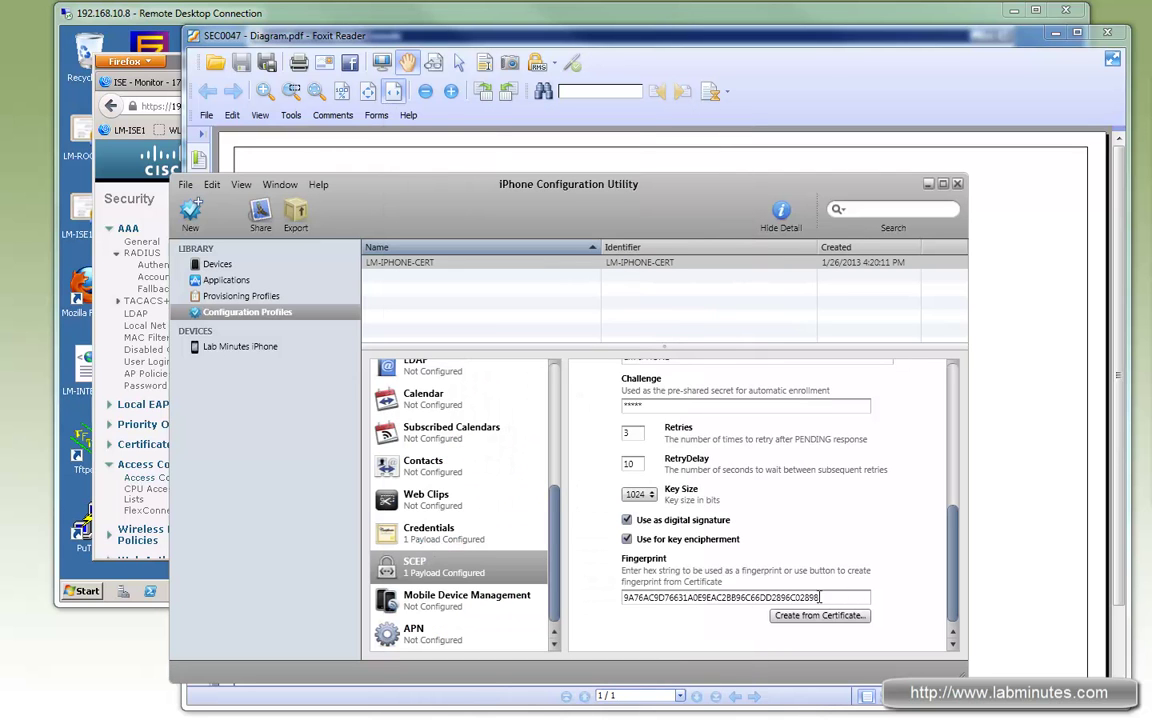
Step: Examine the hexadecimal certificate fingerprint of the SCEP payload
left_click(655, 595, "shift")
left_click(671, 597, "shift")
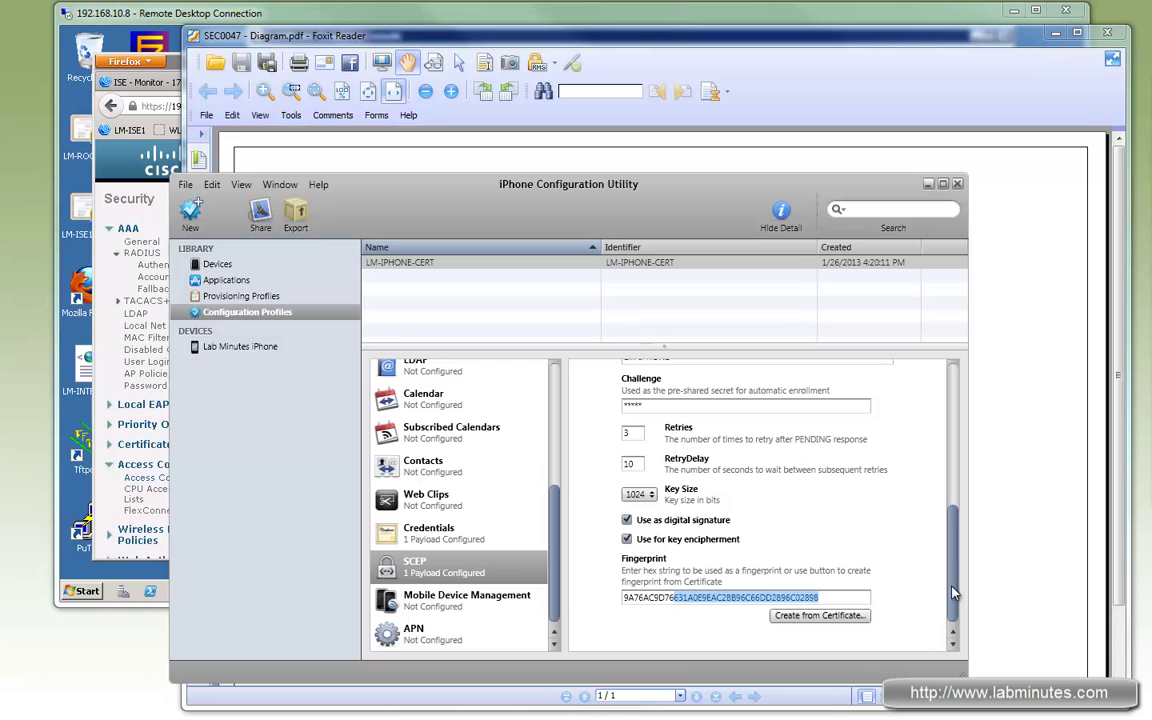
key("shift+Right")
key("shift+Right")
key("shift+Right")
key("shift+Right")
key("shift+Right")
key("shift+Right")
key("shift+Right")
Step: Set the identity certificate in the Wi-Fi payload's authentication settings to LM-IPHONE-CERT
scroll(460, 450, "up", 5)
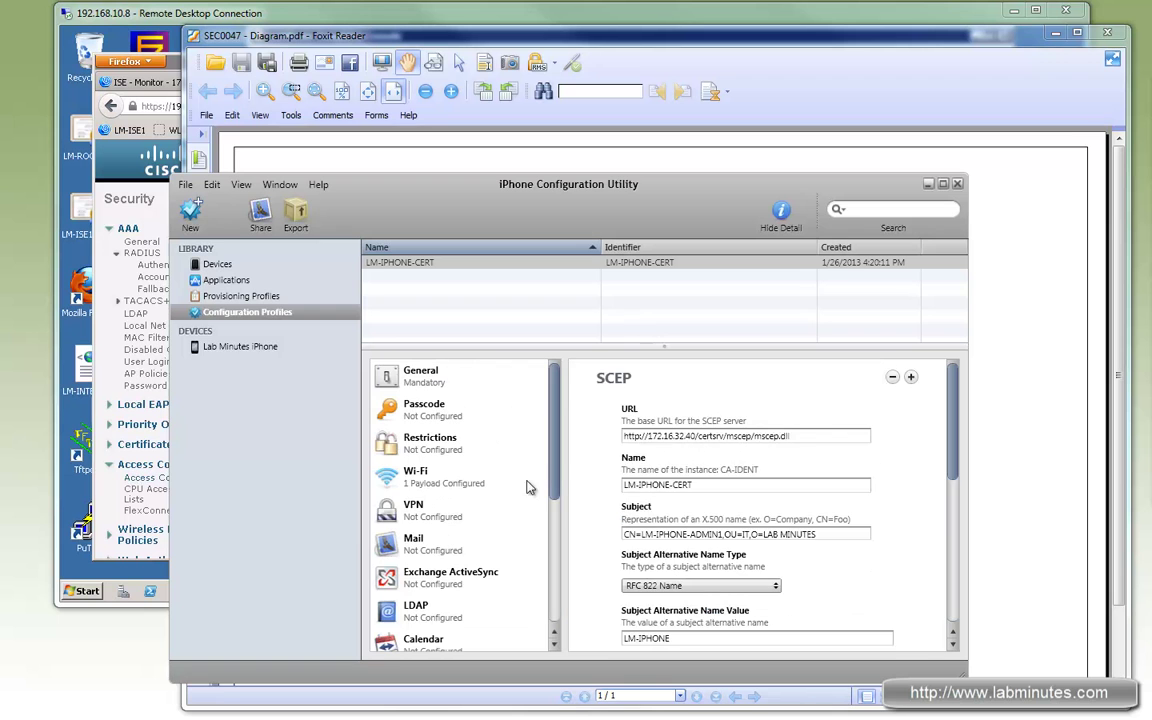
left_click(440, 478)
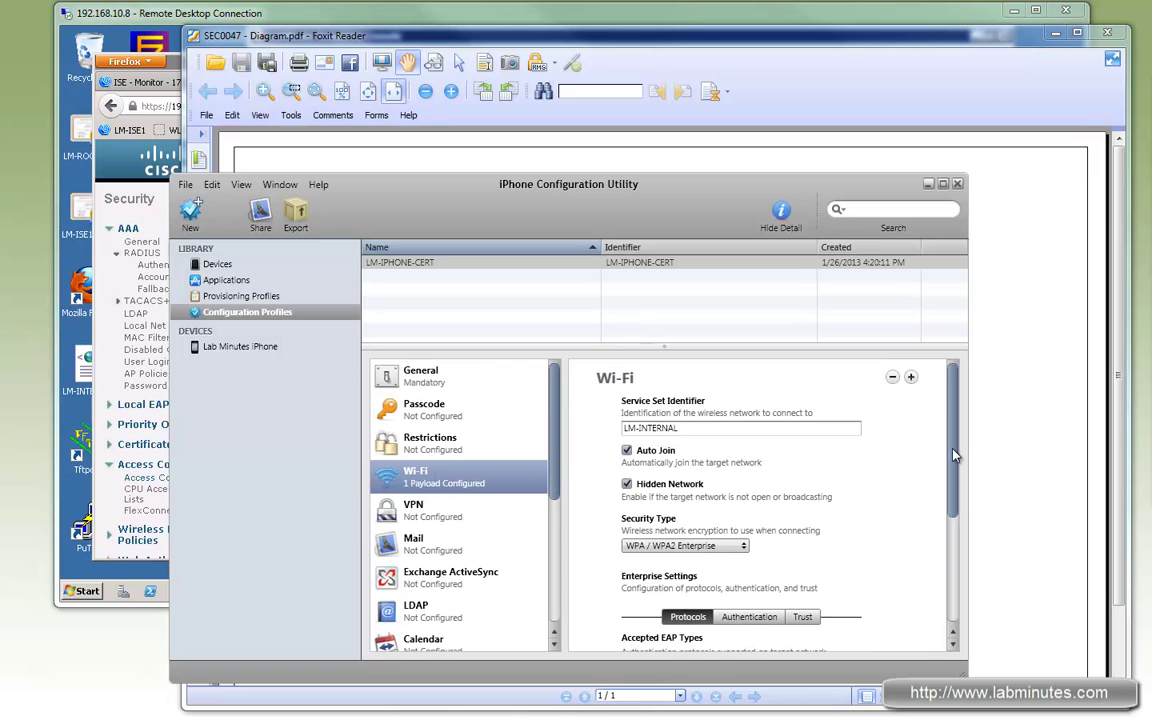
scroll(740, 500, "down", 2)
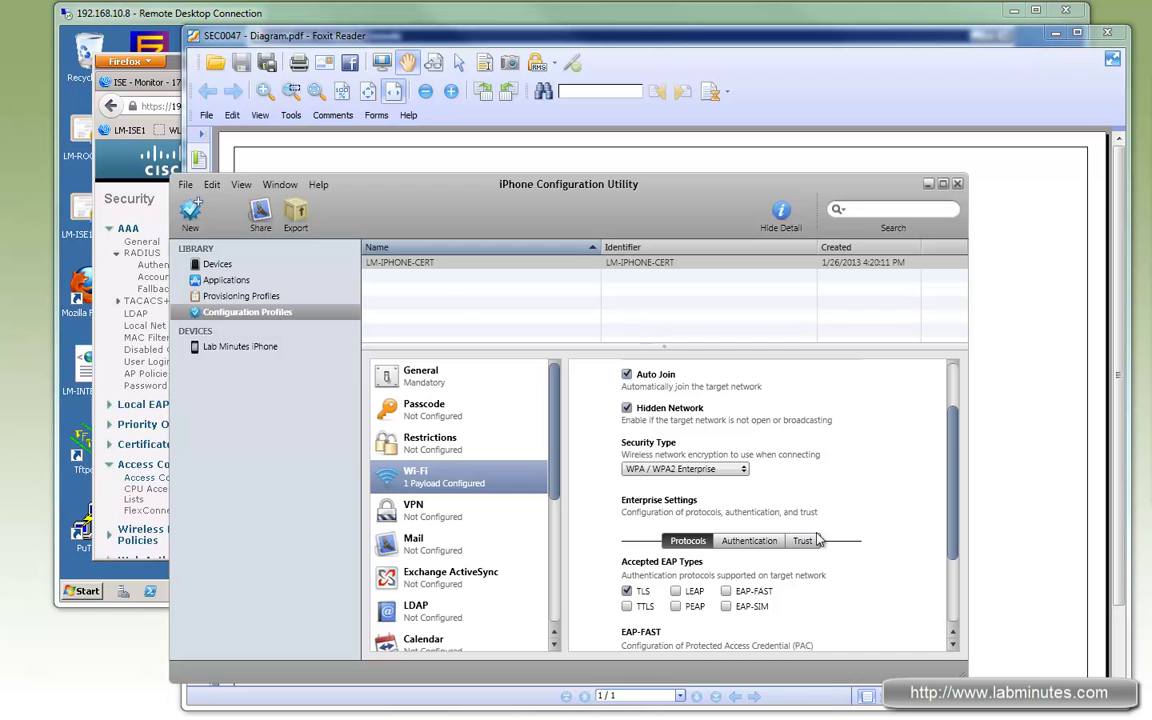
left_click(750, 540)
scroll(818, 500, "down", 2)
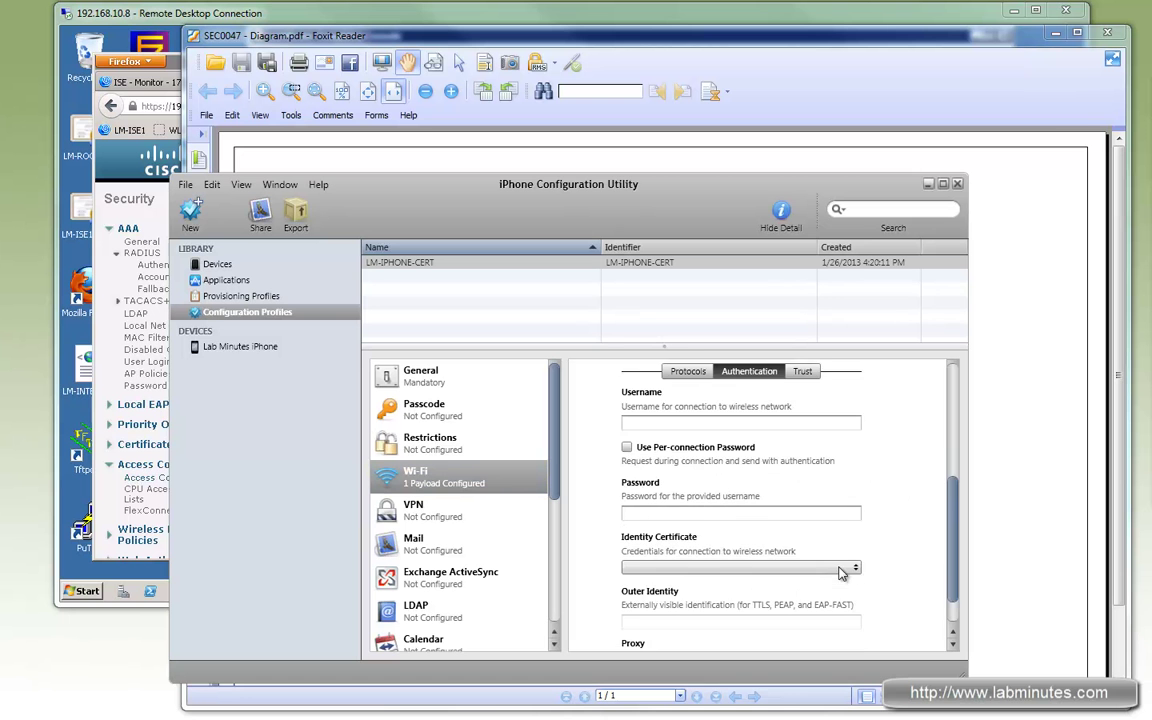
scroll(841, 572, "down", 1)
left_click(787, 528)
left_click(687, 528)
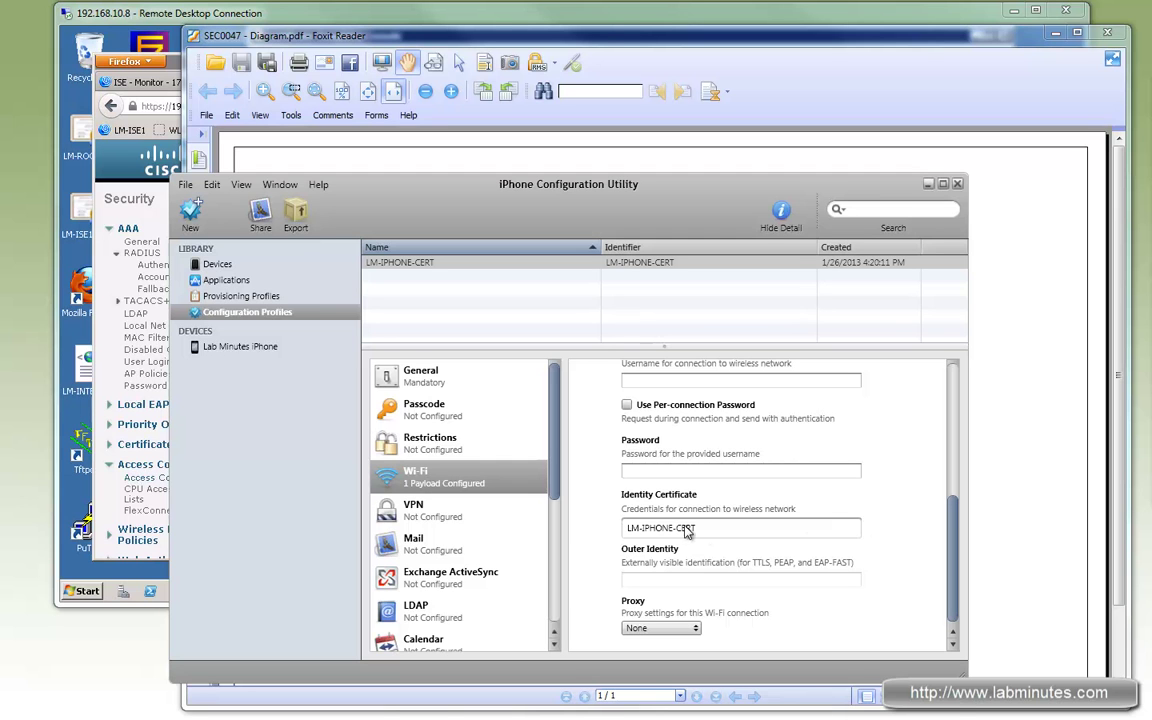
left_click(775, 528)
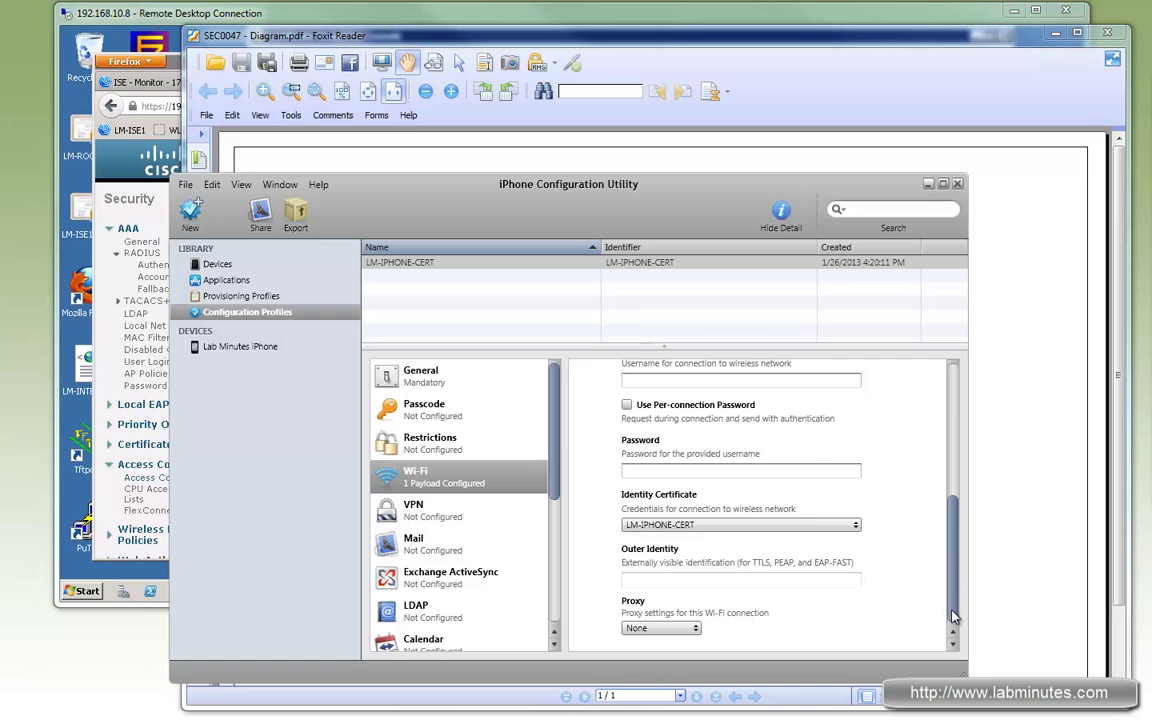
Step: Mark LM-ROOT-CA as a trusted certificate in the Wi-Fi payload's enterprise trust settings
scroll(958, 470, "up", 5)
left_click(815, 494)
scroll(968, 503, "down", 1)
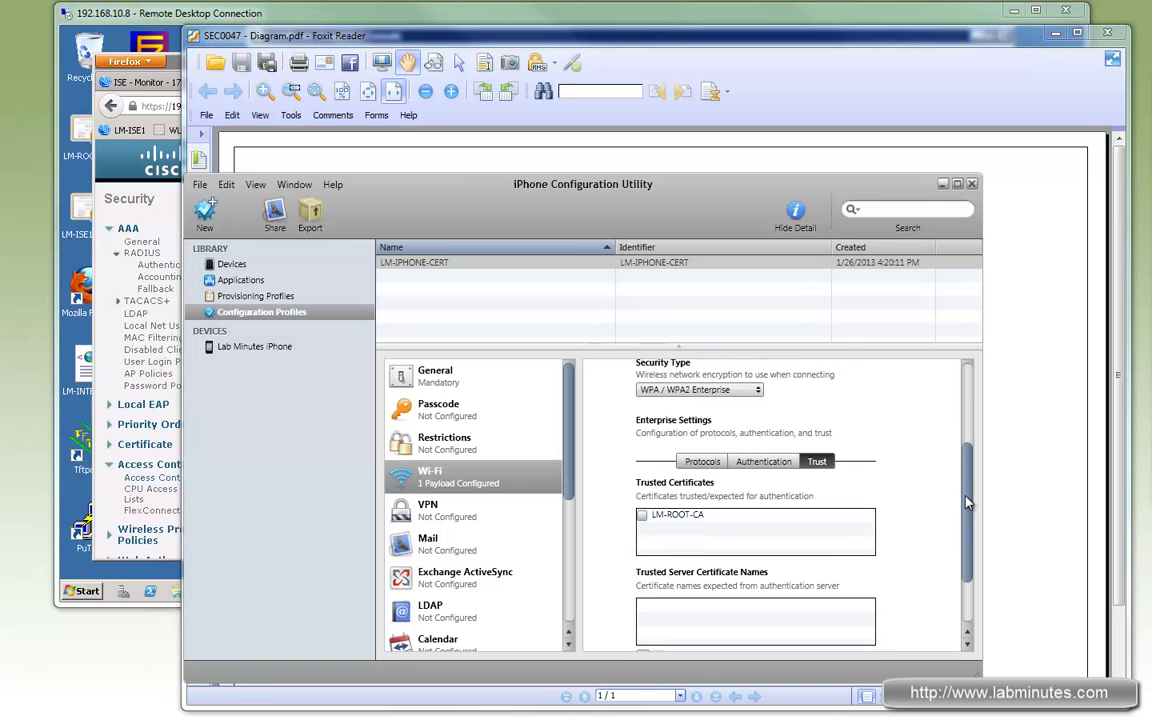
left_click(642, 514)
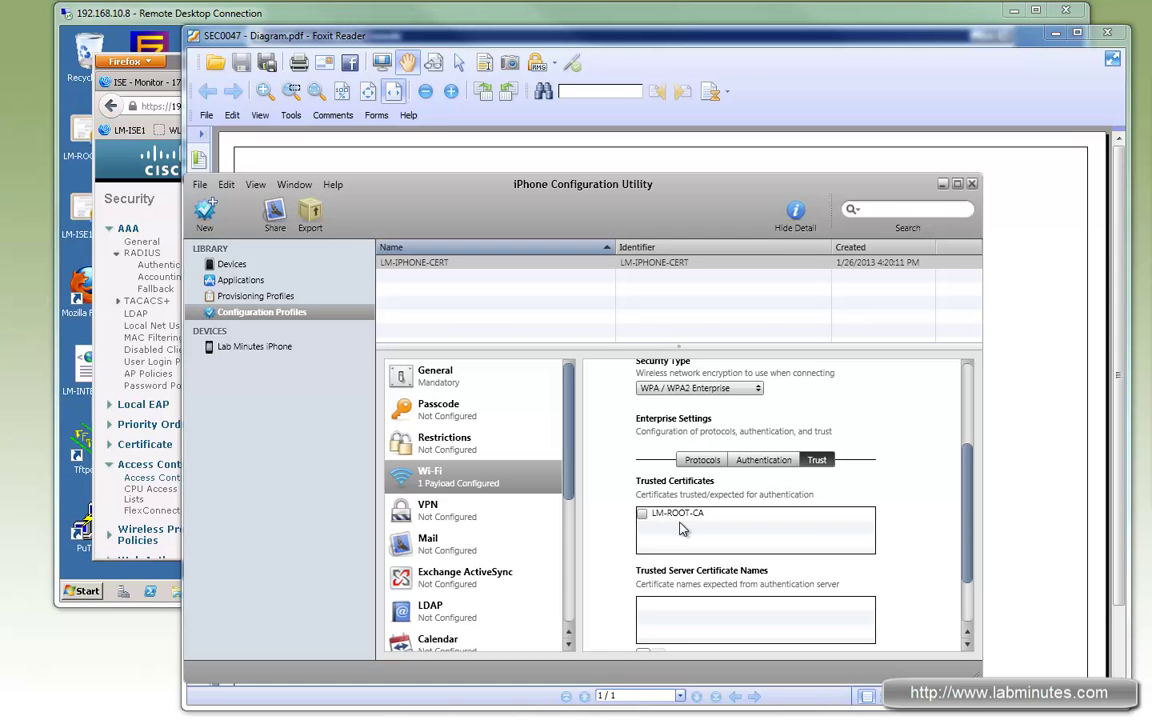
scroll(960, 612, "down", 2)
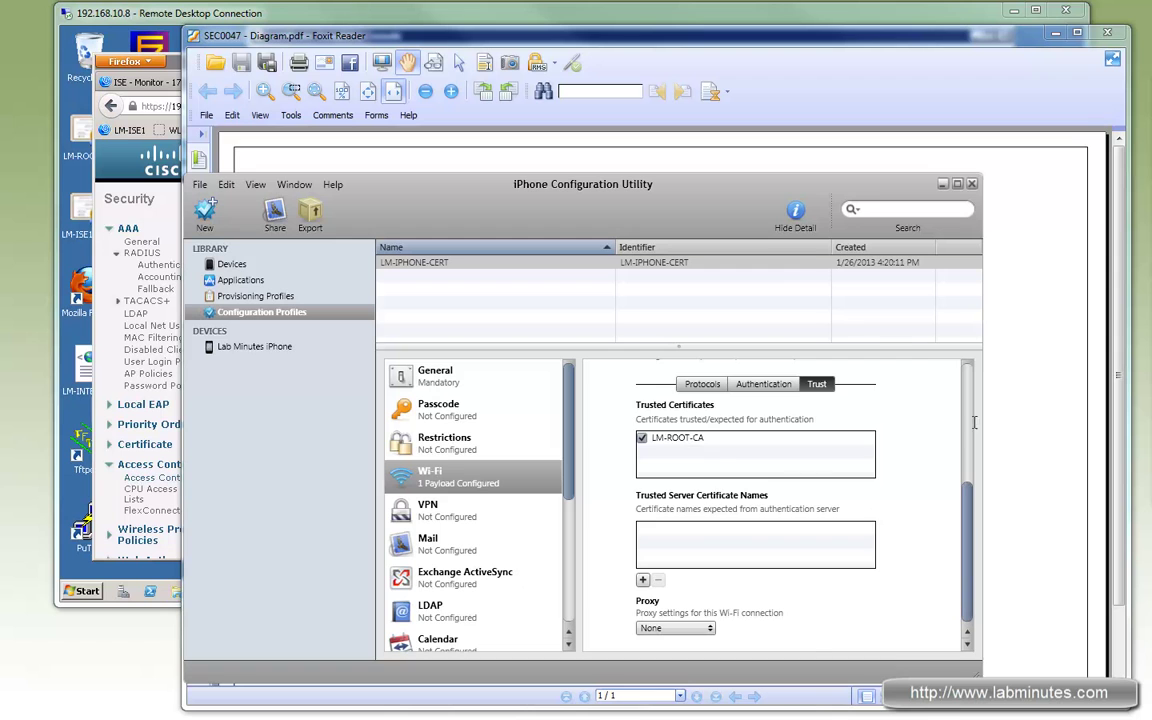
scroll(960, 612, "up", 6)
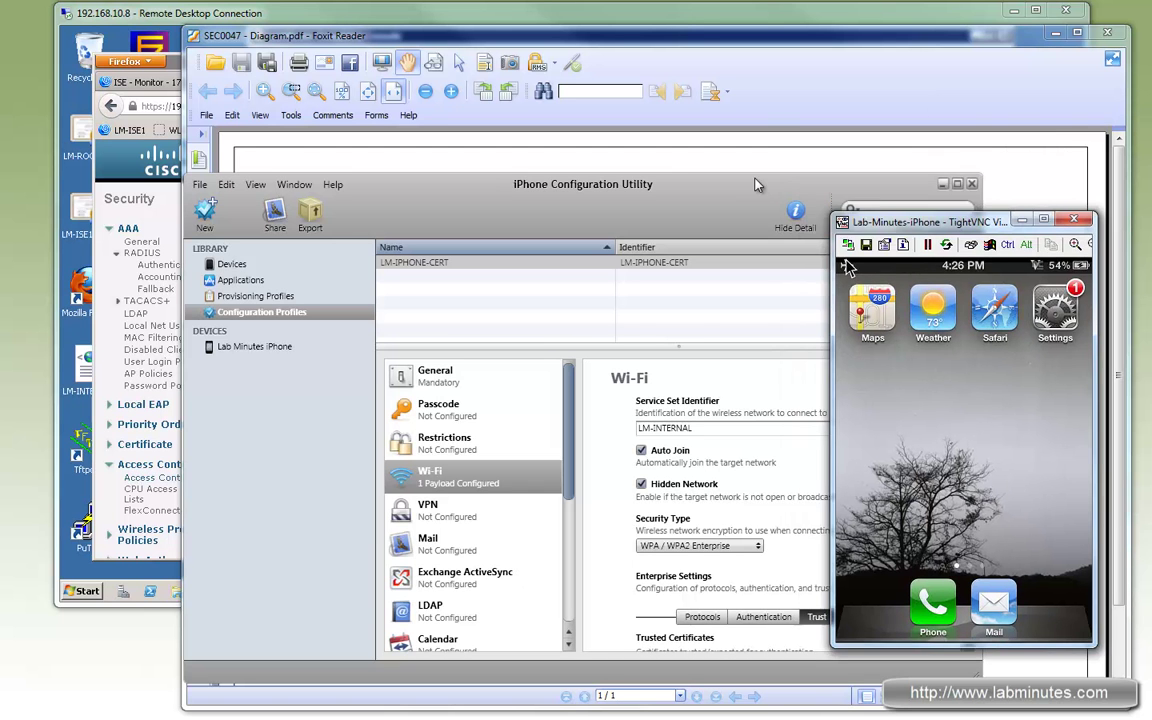
Step: Move the configuration window clear of the phone viewer and show the configuration profiles of the Lab Minutes iPhone
left_click_drag(668, 200, 606, 192)
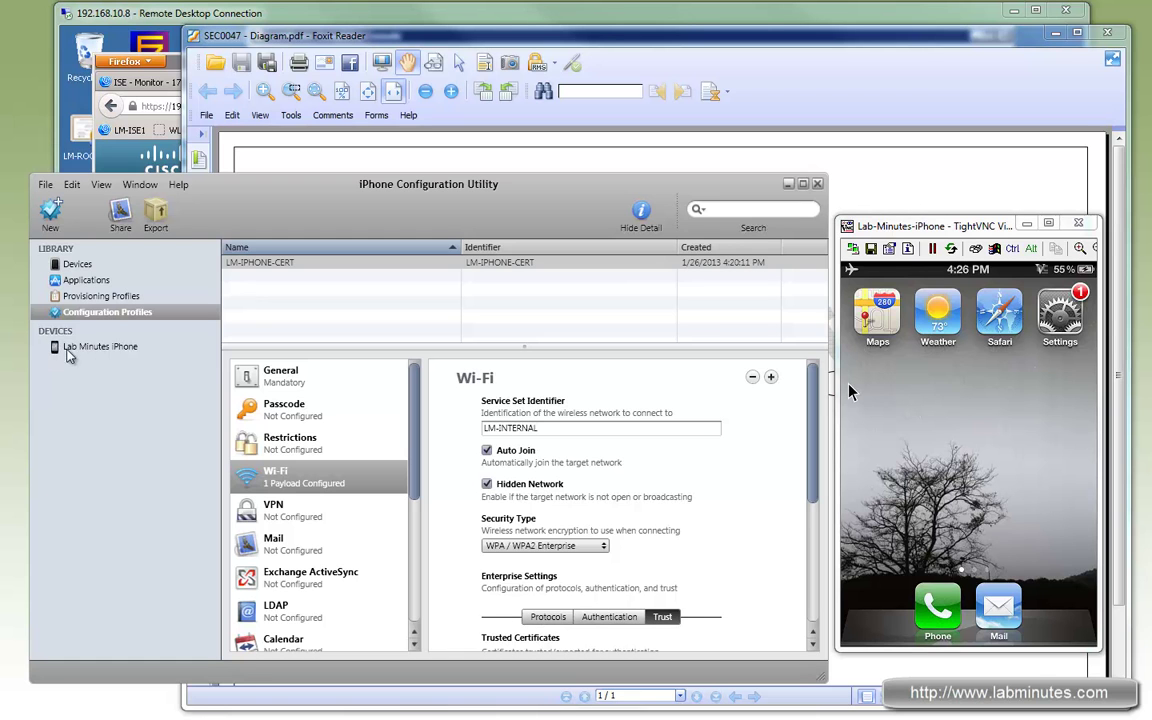
left_click(112, 347)
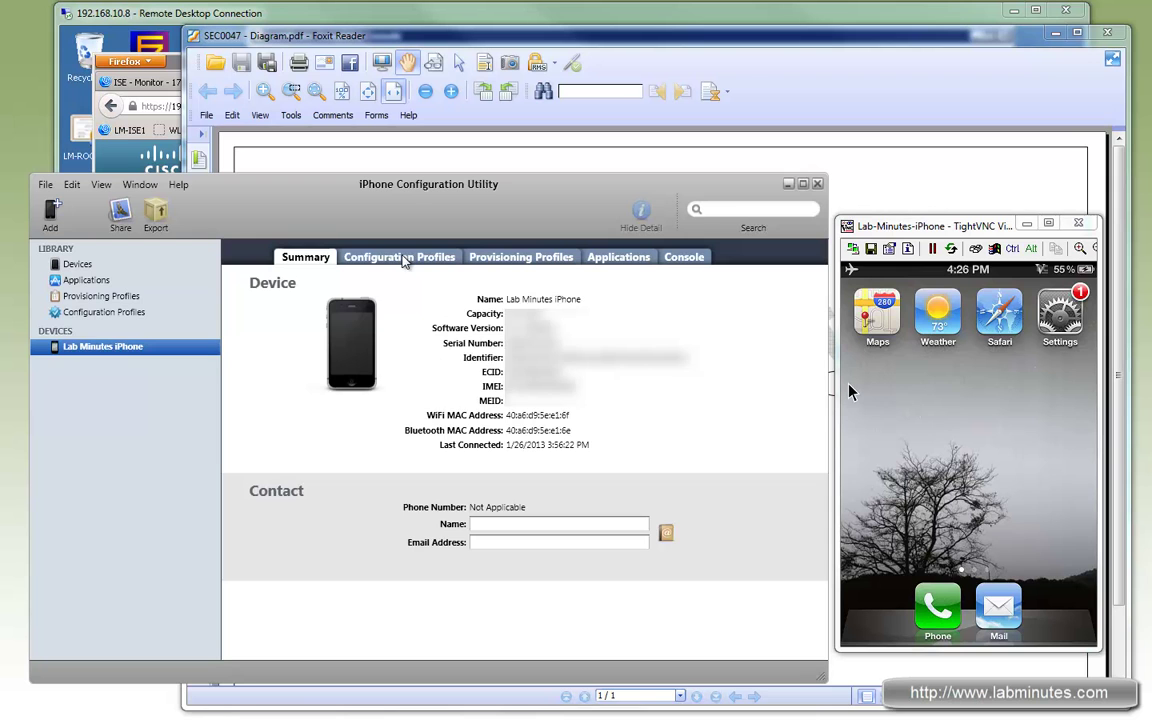
left_click(404, 260)
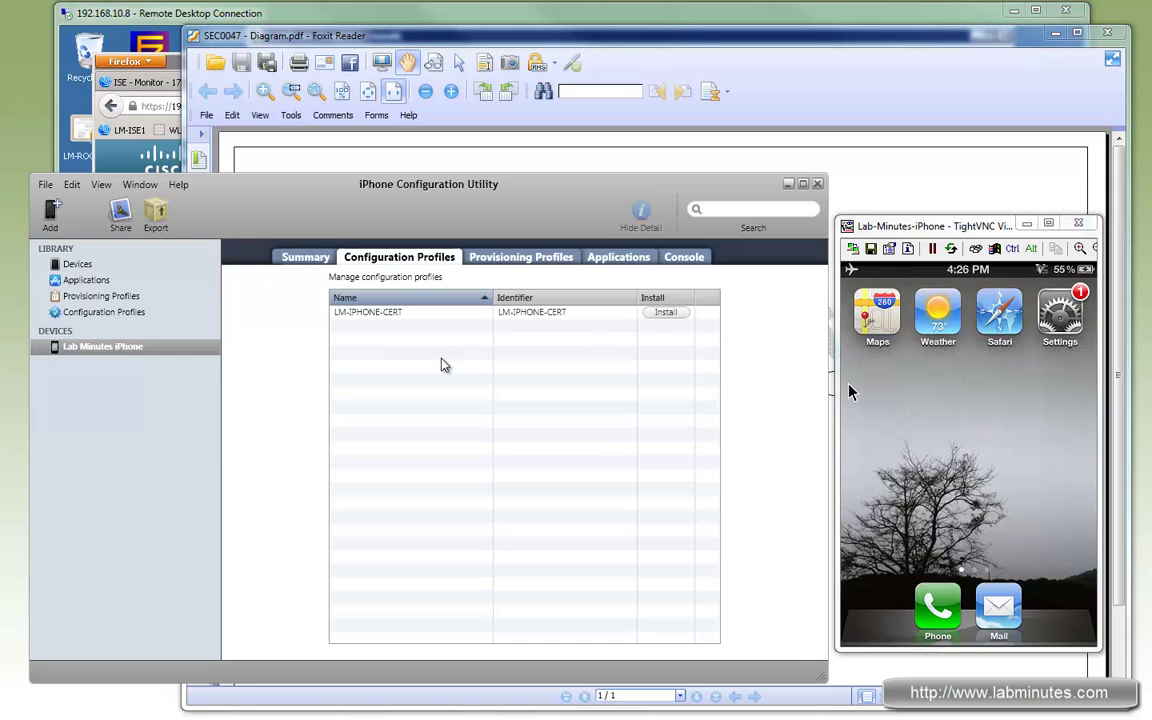
left_click(670, 313)
left_click(670, 318)
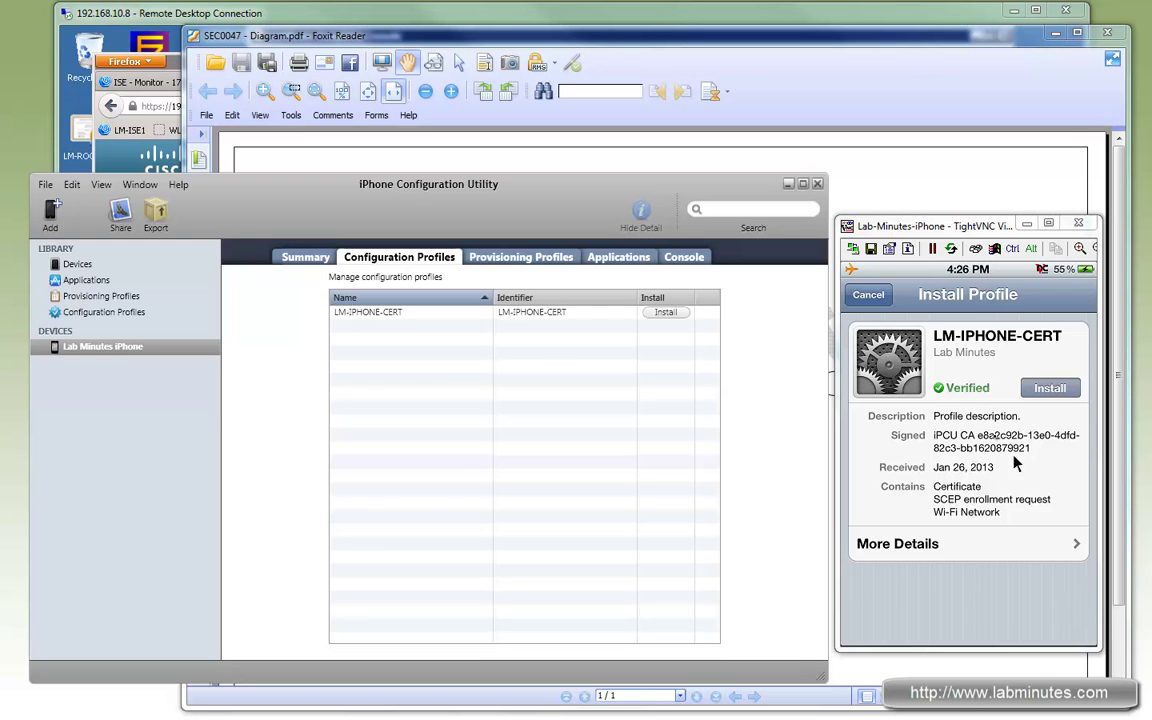
left_click(1045, 398)
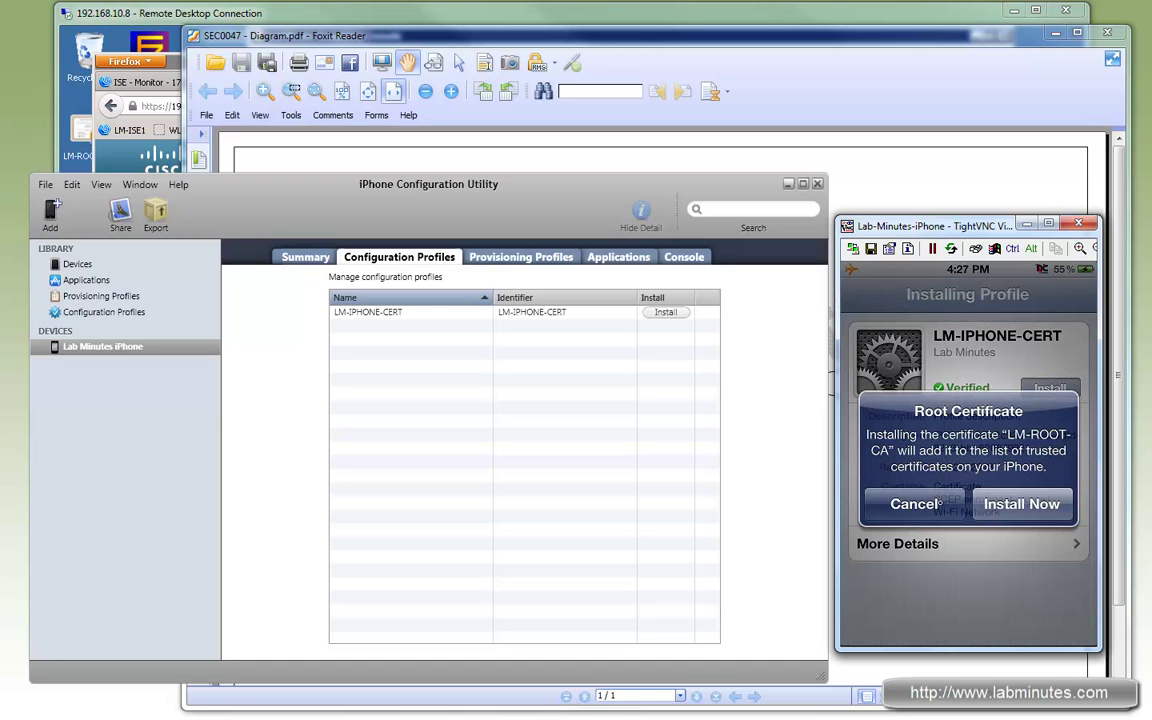
left_click(942, 503)
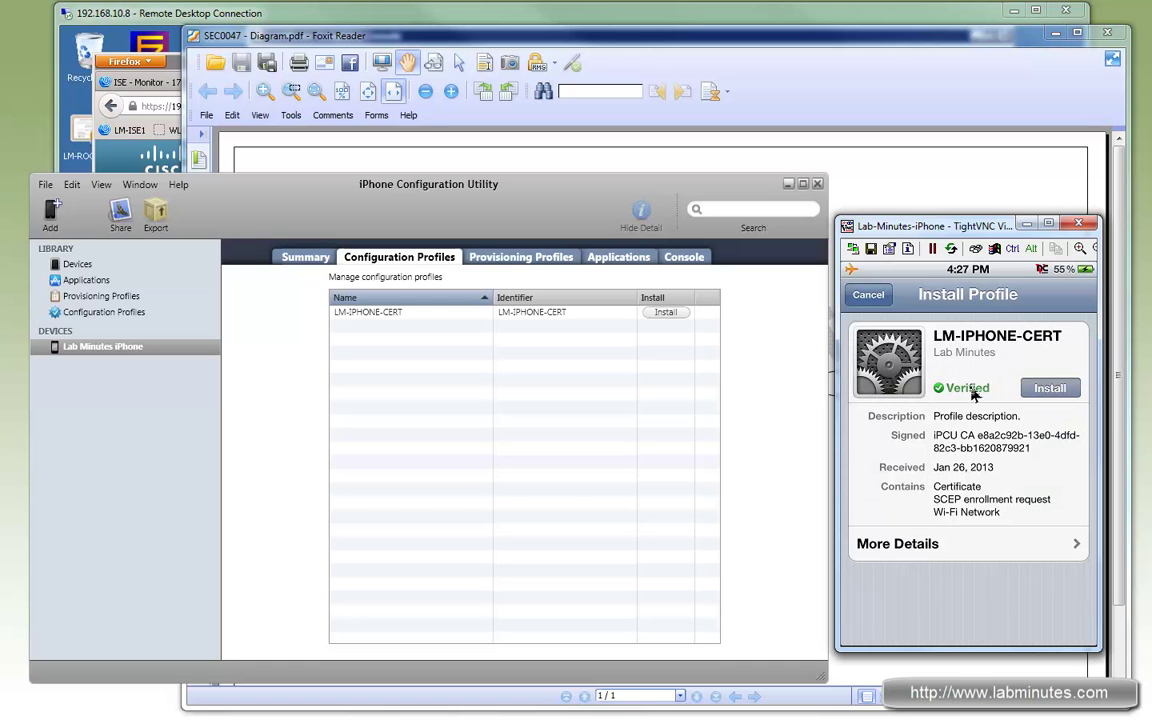
right_click(955, 407)
left_click(868, 295)
Step: Turn on Wi-Fi in the iPhone's settings, join the LM-CERT network and check its IP address details
left_click(876, 297)
left_click(876, 300)
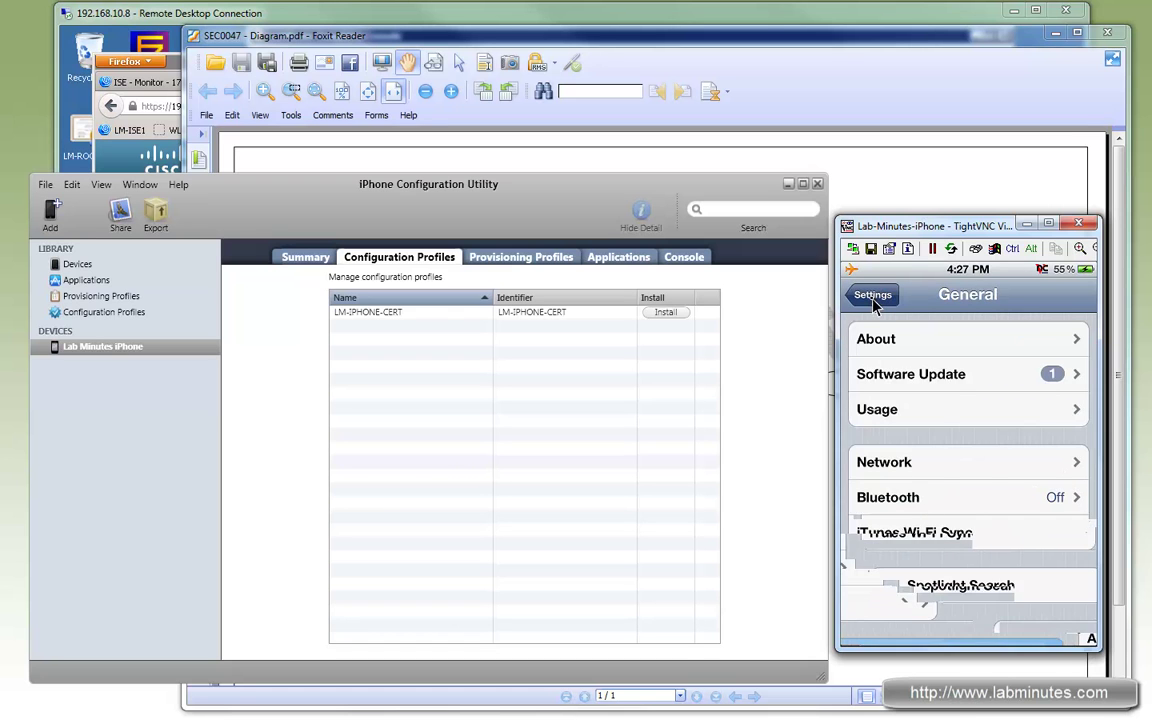
left_click(936, 372)
left_click(1045, 340)
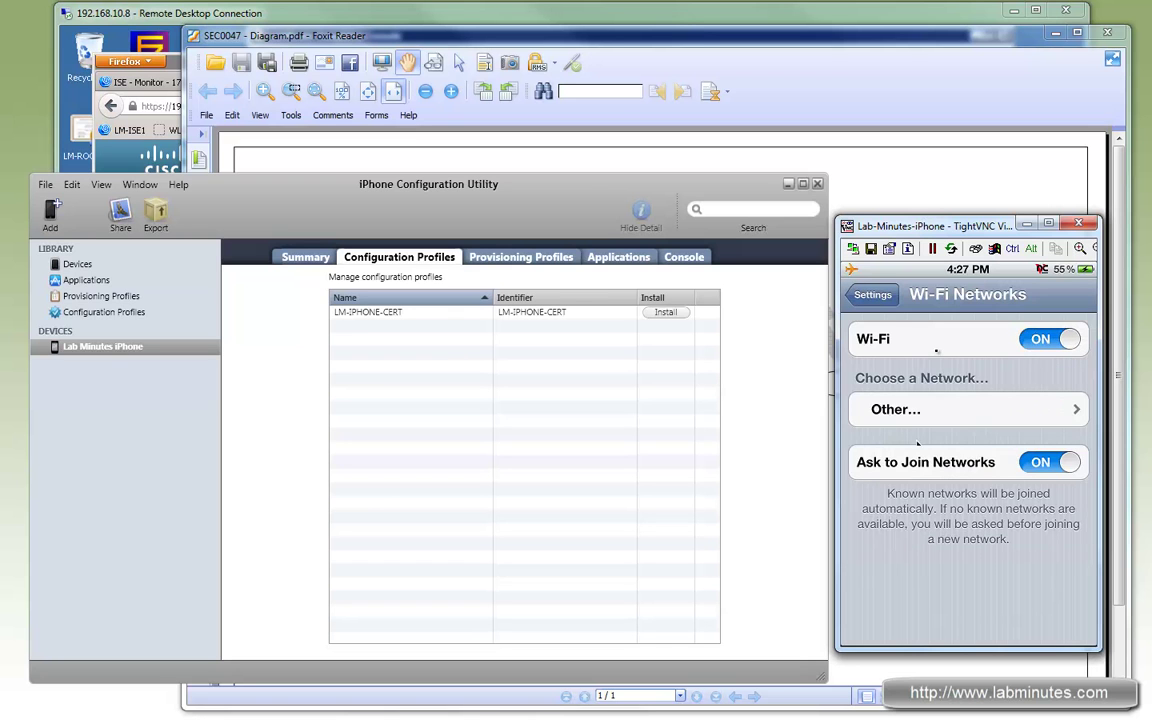
left_click(931, 518)
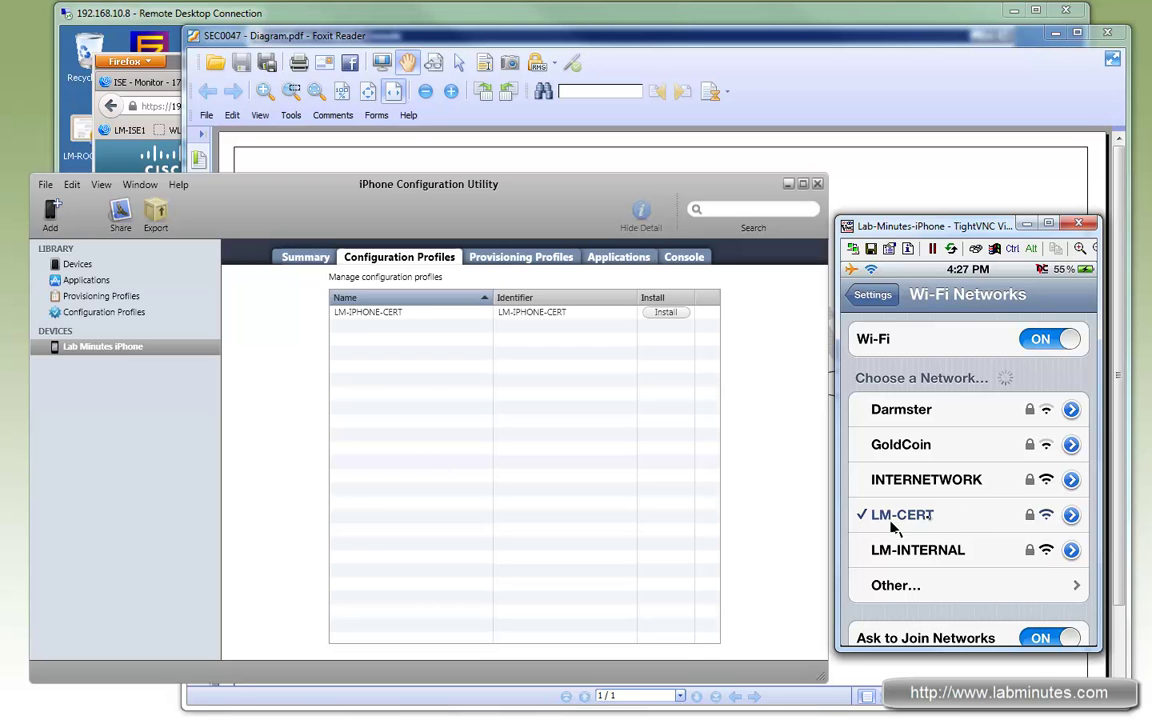
left_click(1070, 515)
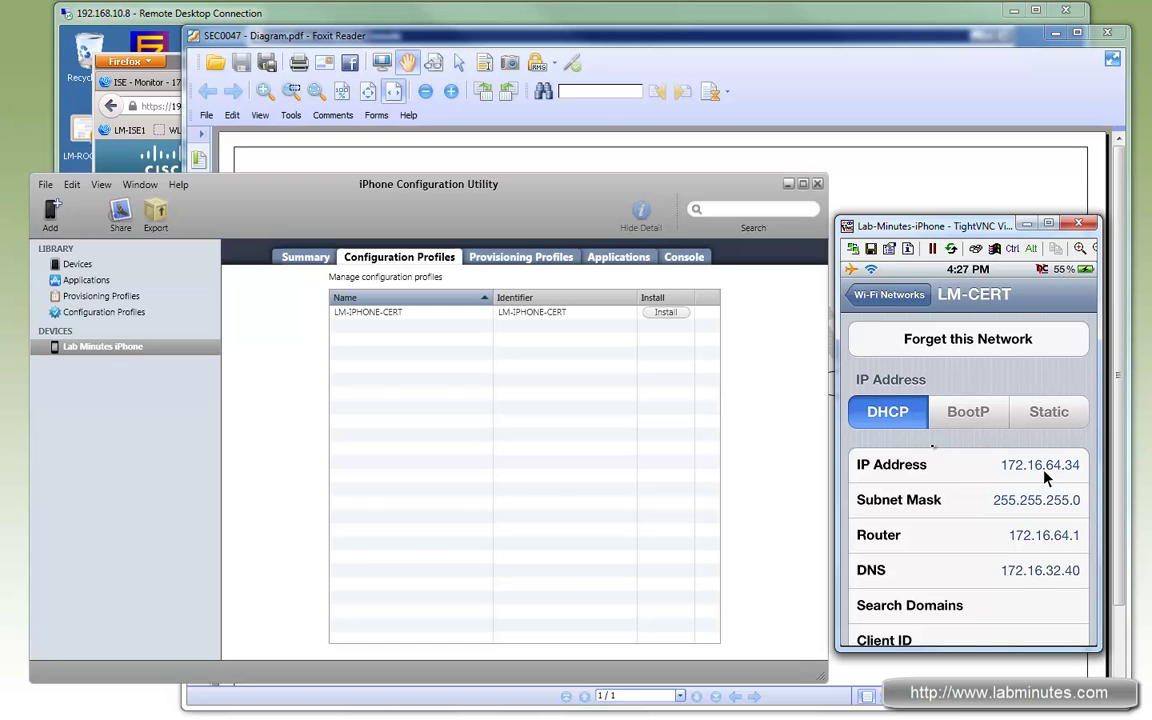
left_click(889, 294)
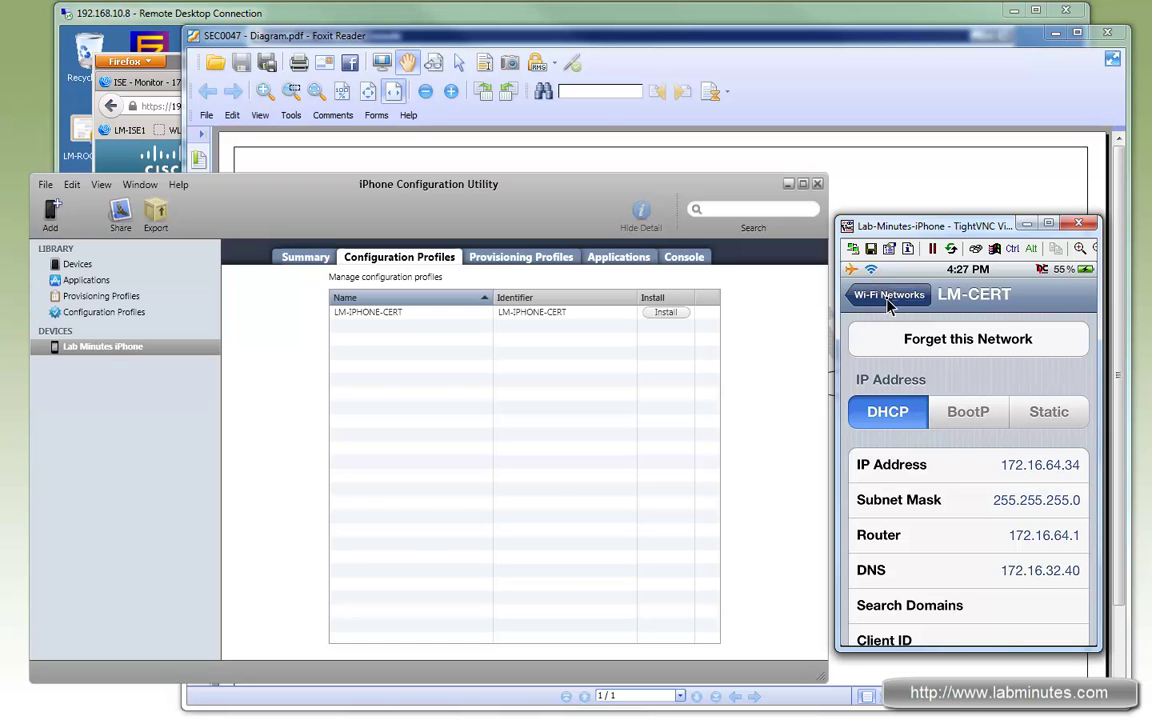
Step: Install the LM-IPHONE-CERT profile on the iPhone, including the LM-ROOT-CA root certificate
left_click(668, 313)
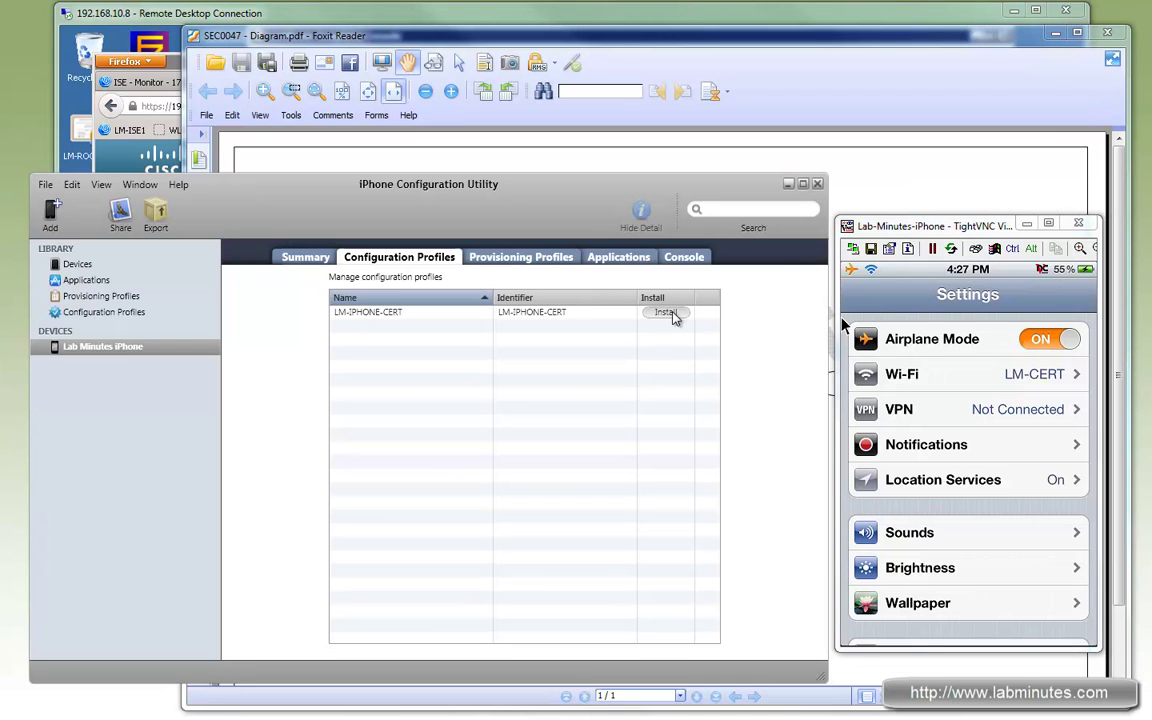
left_click(1058, 390)
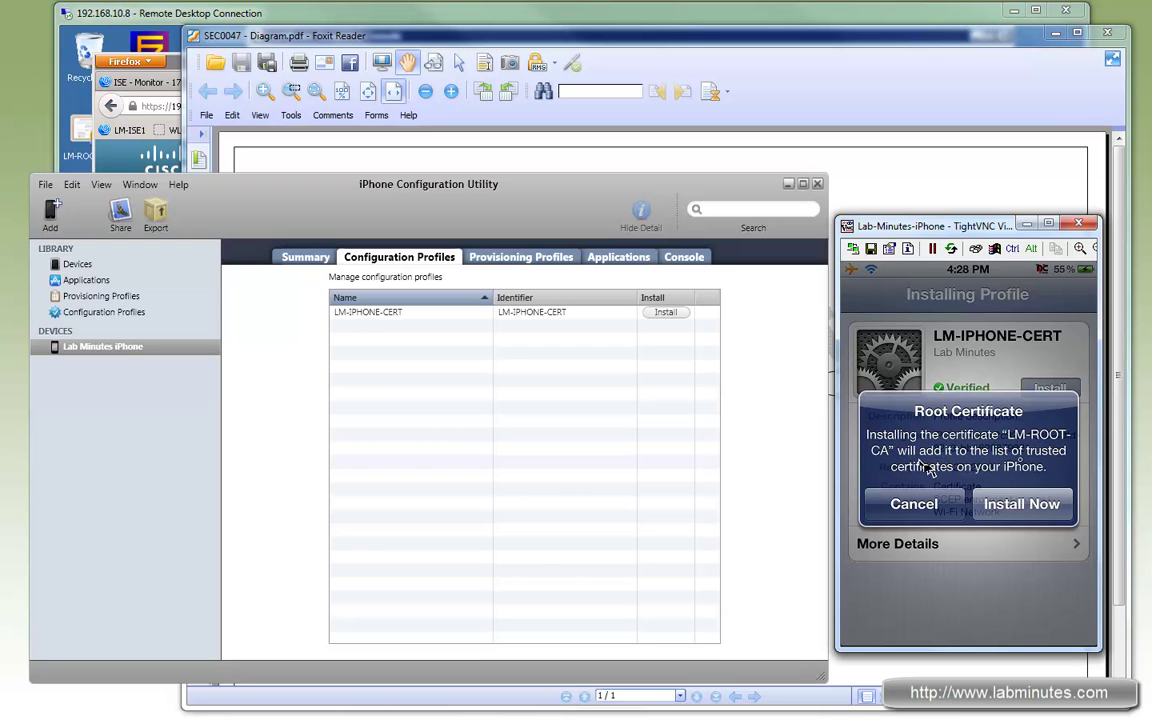
left_click(1030, 505)
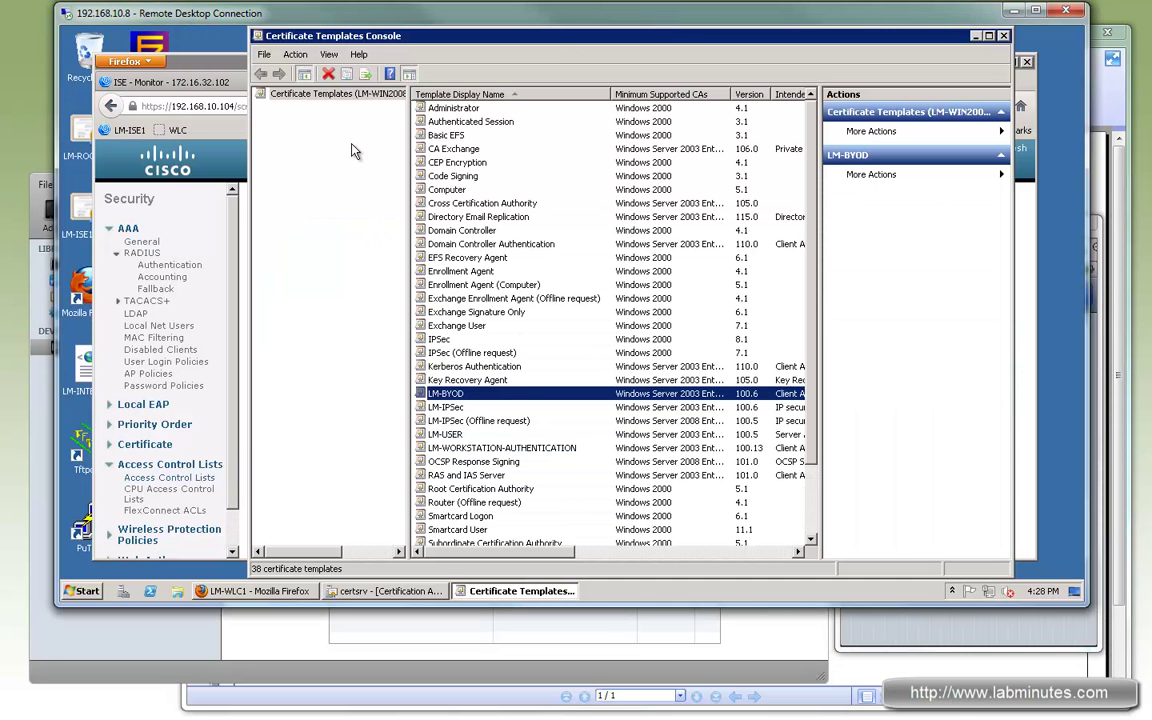
Step: Switch to the Certification Authority console on the remote server and open the newest LM-BYOD certificate among the issued certificates
left_click(415, 591)
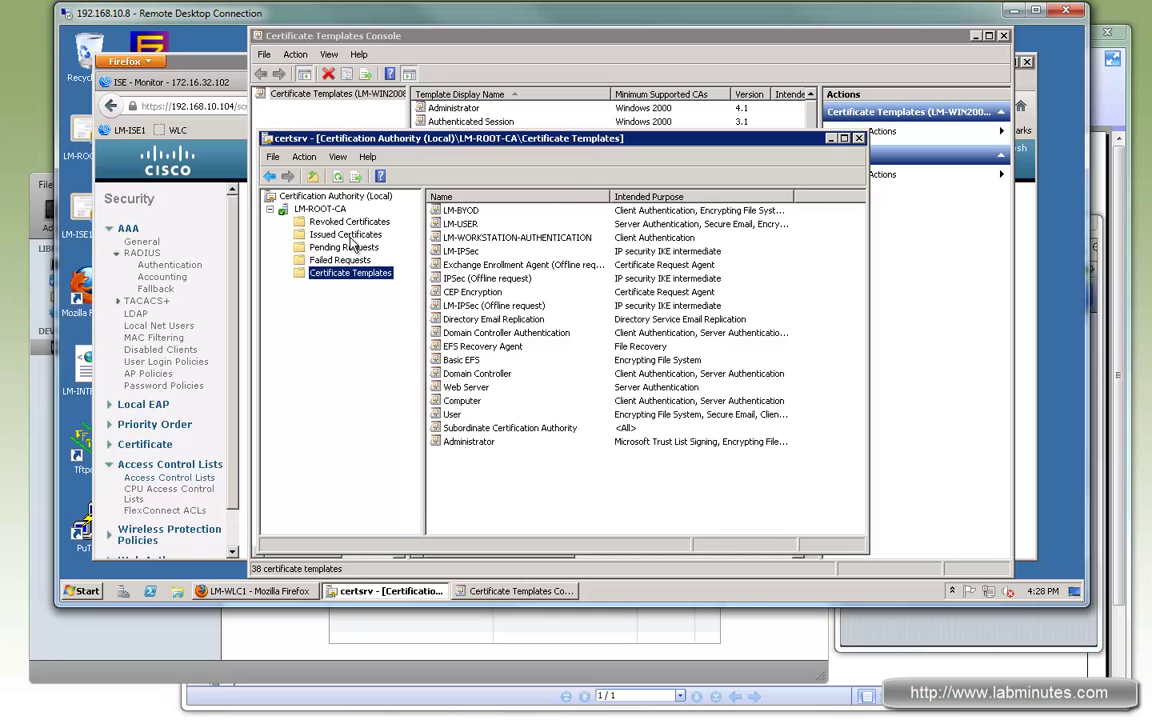
left_click(346, 234)
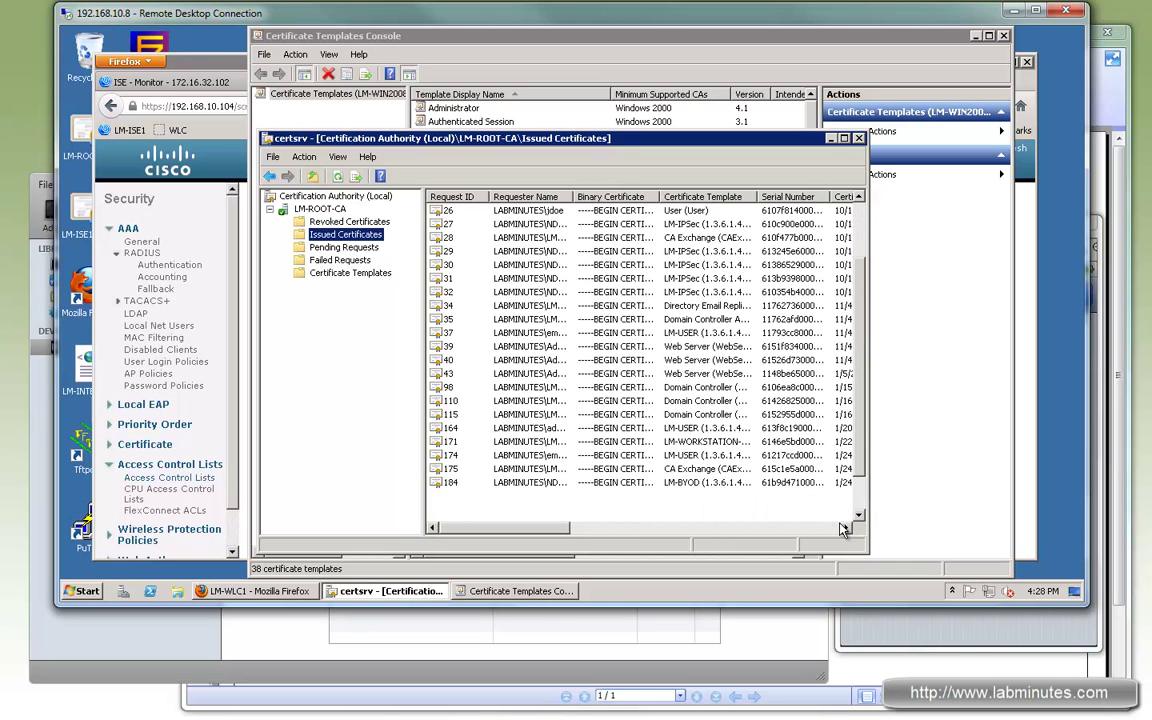
double_click(500, 510)
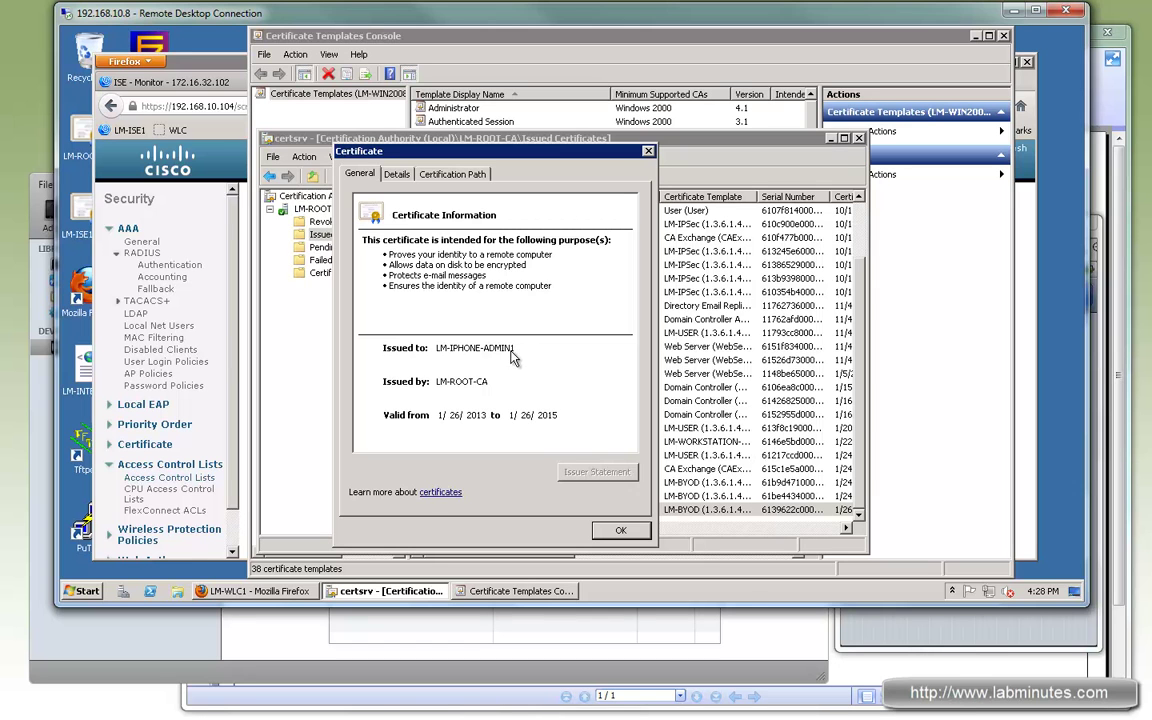
Step: Examine the certificate's Subject Alternative Name for its principal name and RFC822 name, and close the certificate
left_click(398, 175)
scroll(630, 305, "down", 5)
left_click_drag(630, 305, 633, 287)
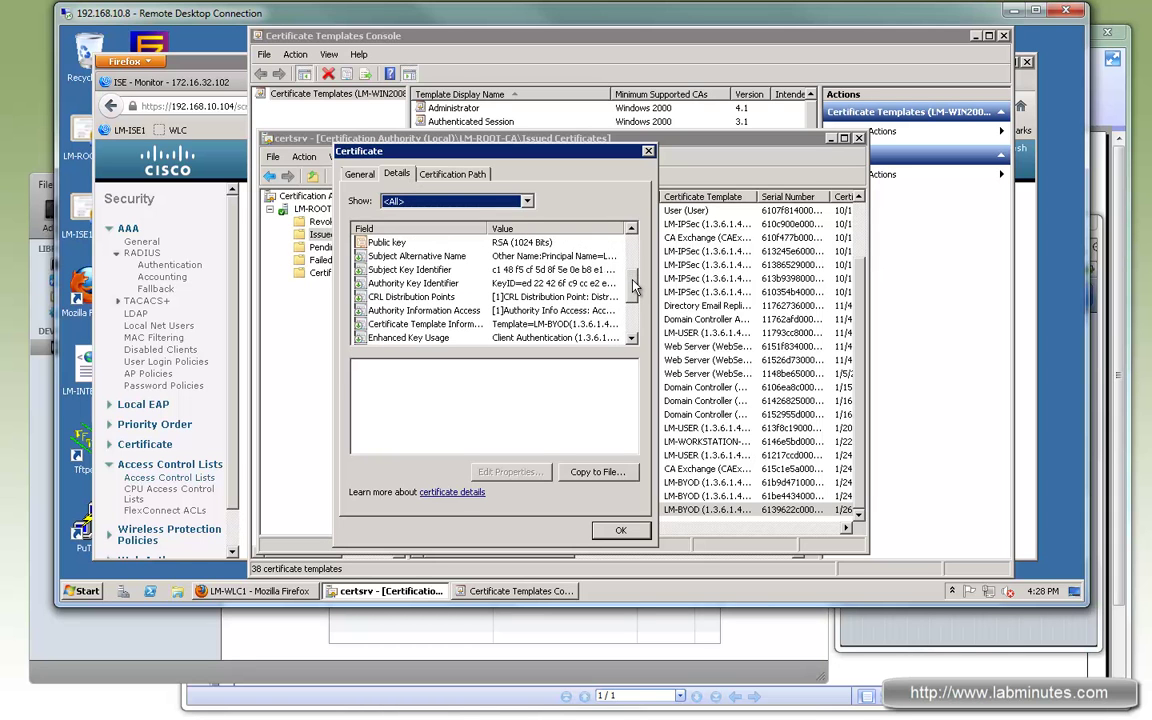
left_click(432, 256)
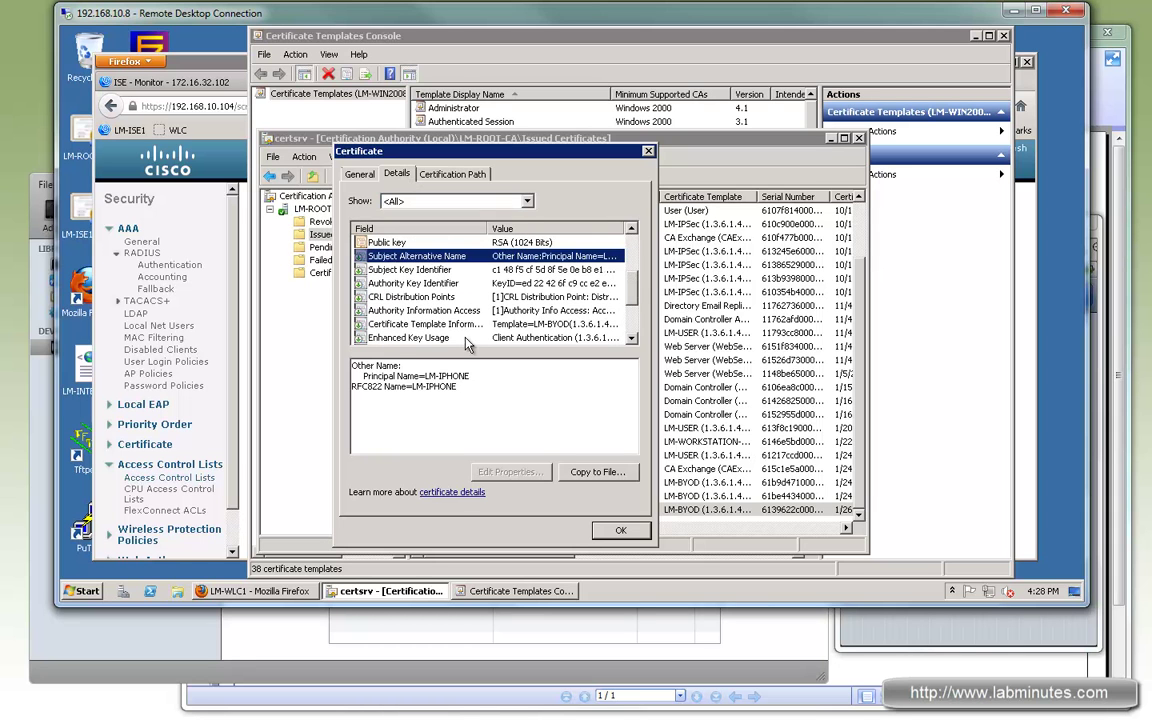
double_click(507, 374)
left_click_drag(421, 390, 519, 392)
left_click(624, 526)
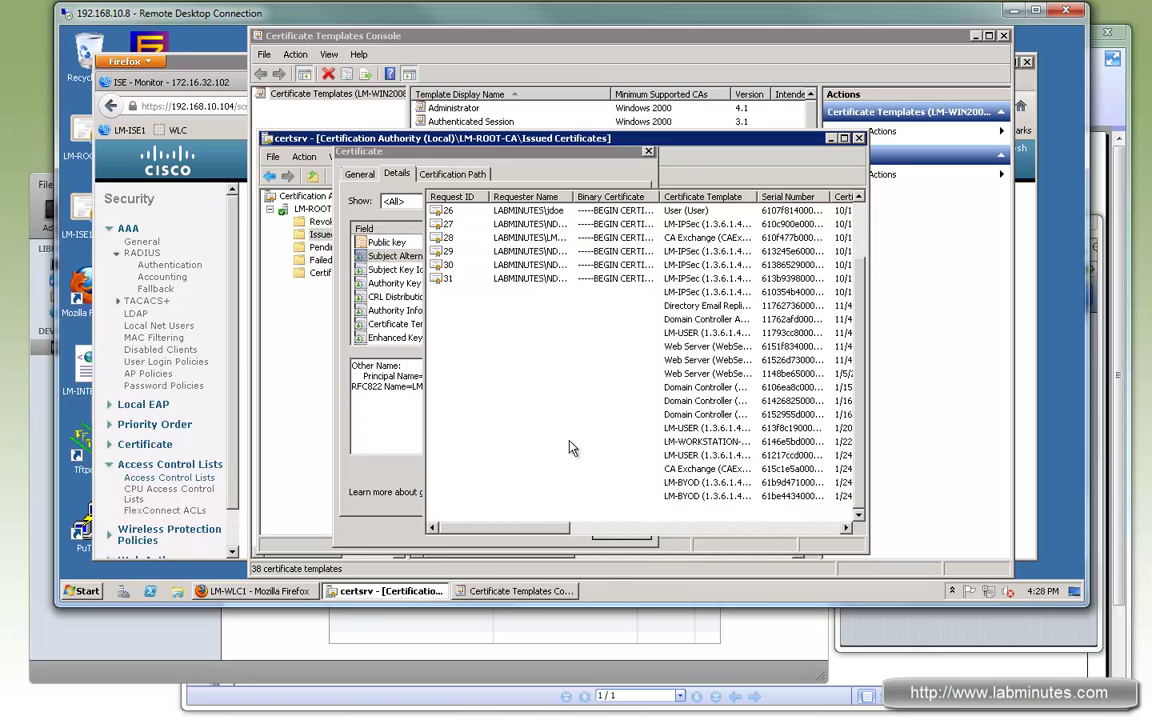
Step: Switch to the iPhone viewer, review the certificates and Wi-Fi network in the installed LM-IPHONE-CERT profile, and close the installation summary
left_click(1122, 105)
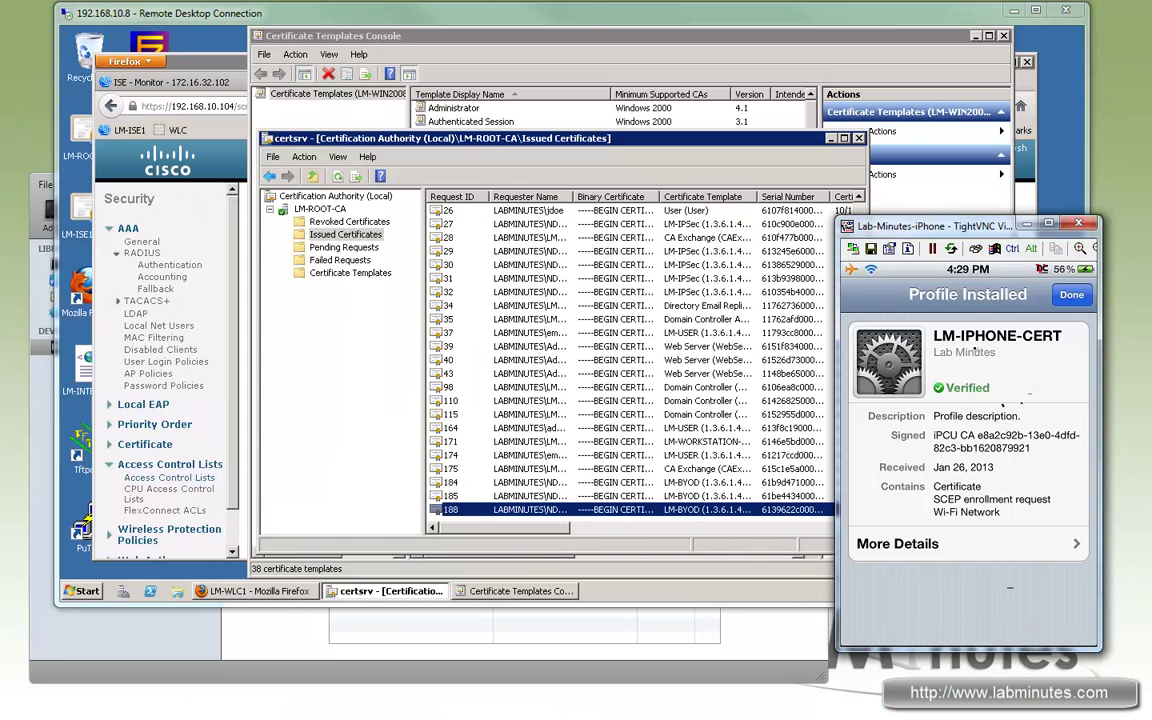
left_click(1010, 547)
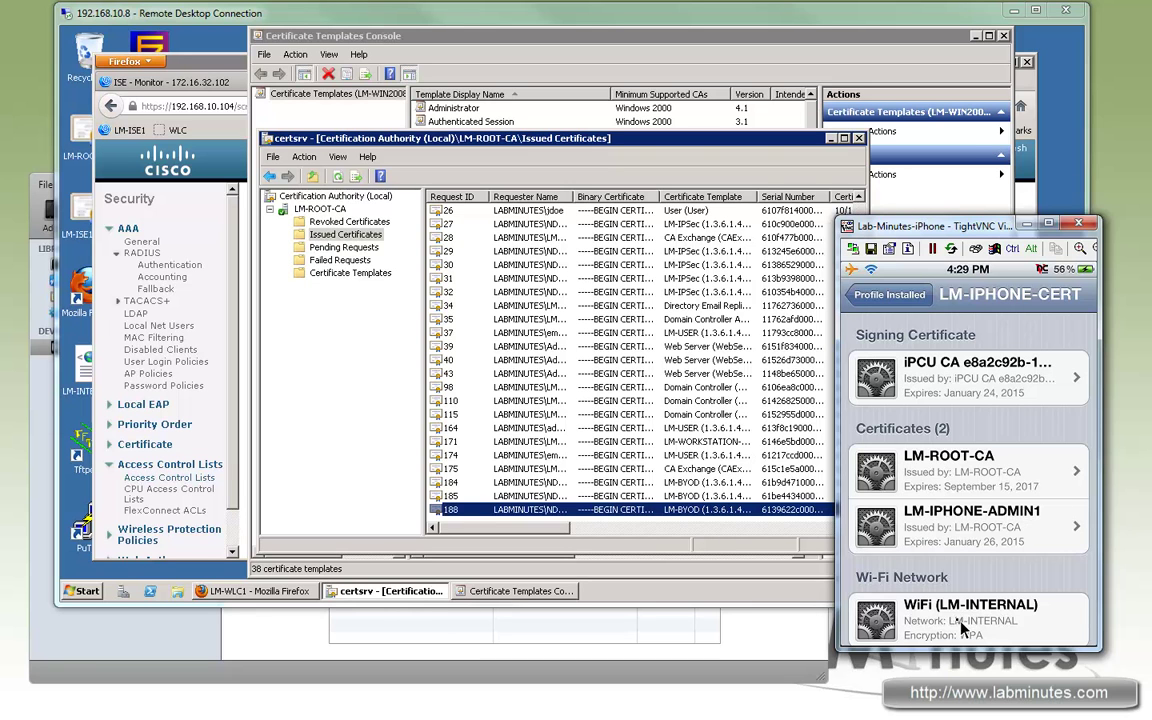
left_click(872, 298)
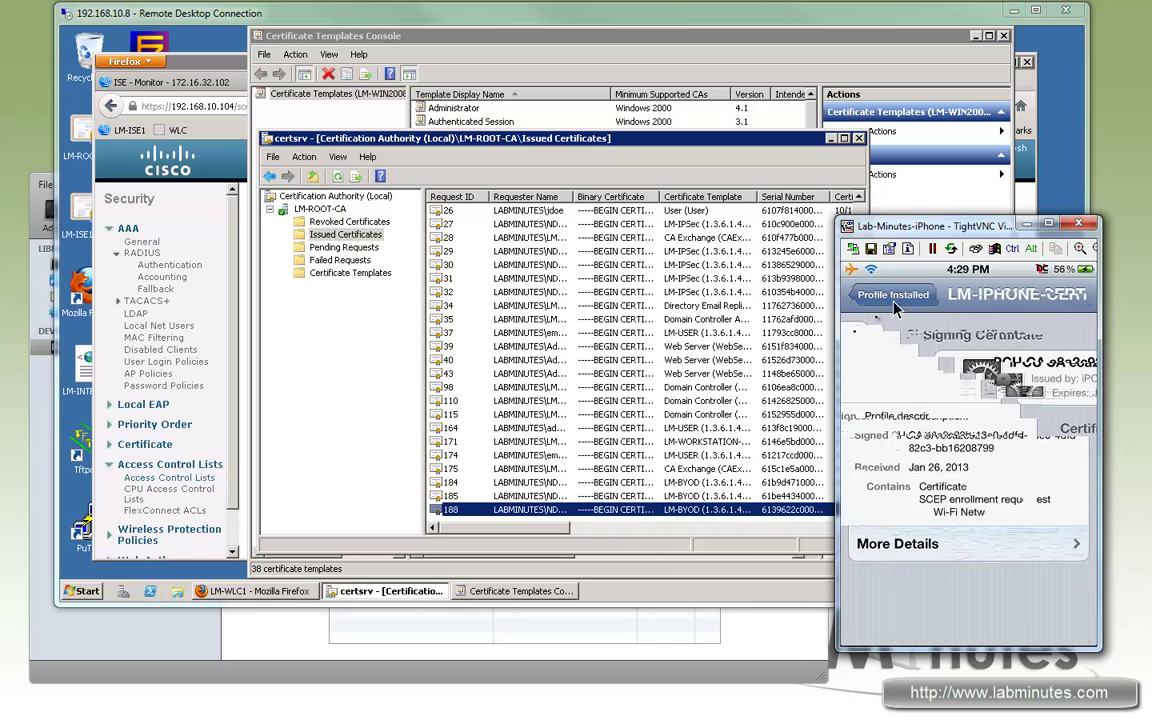
left_click(1069, 296)
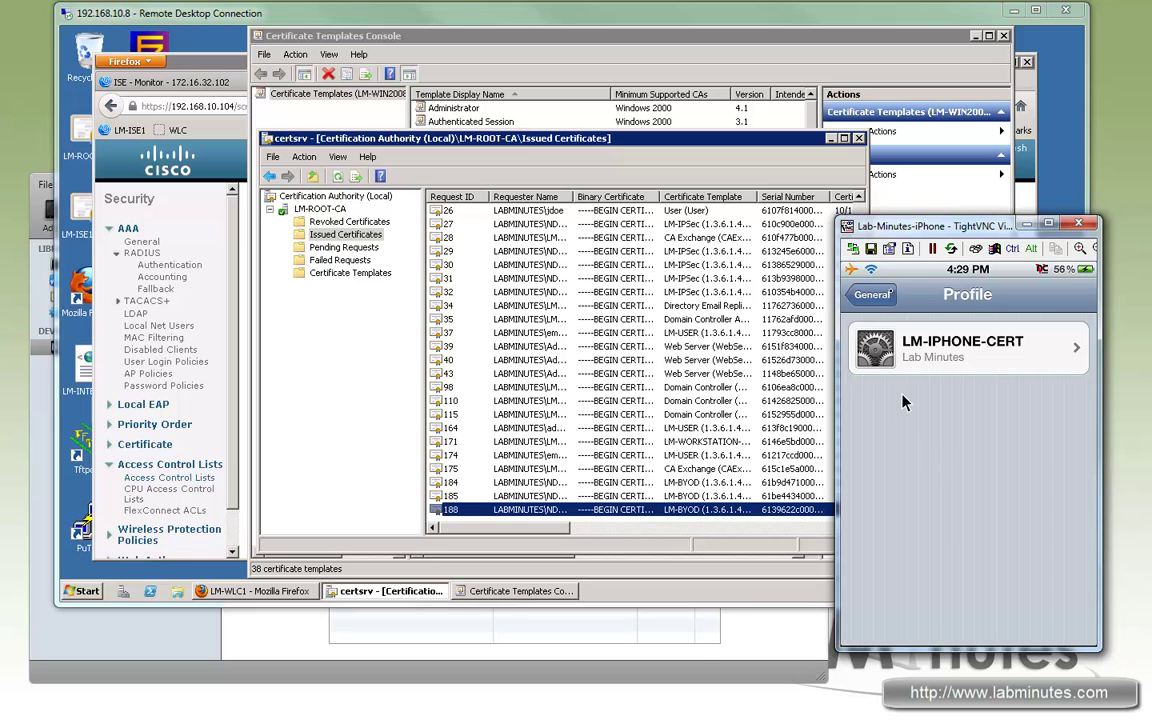
left_click(886, 298)
Step: In ISE on the remote server, examine the LM-WLAN-DOT1X authentication rule's allowed protocols and identity source
left_click(363, 18)
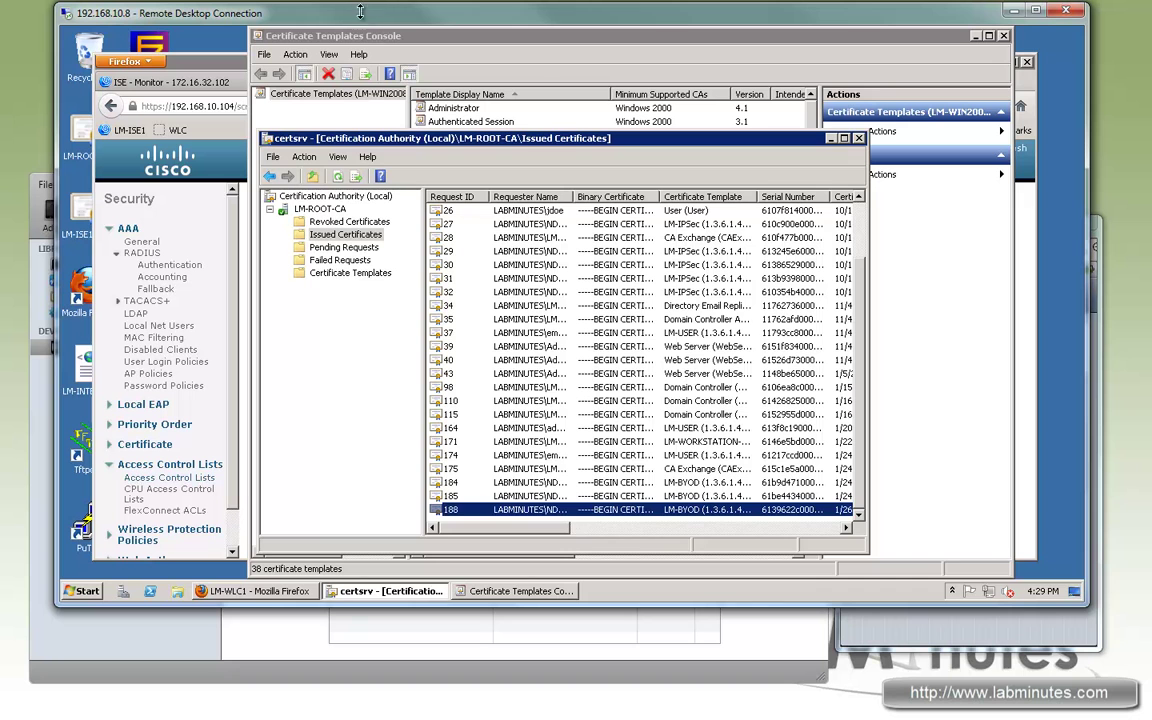
left_click(255, 591)
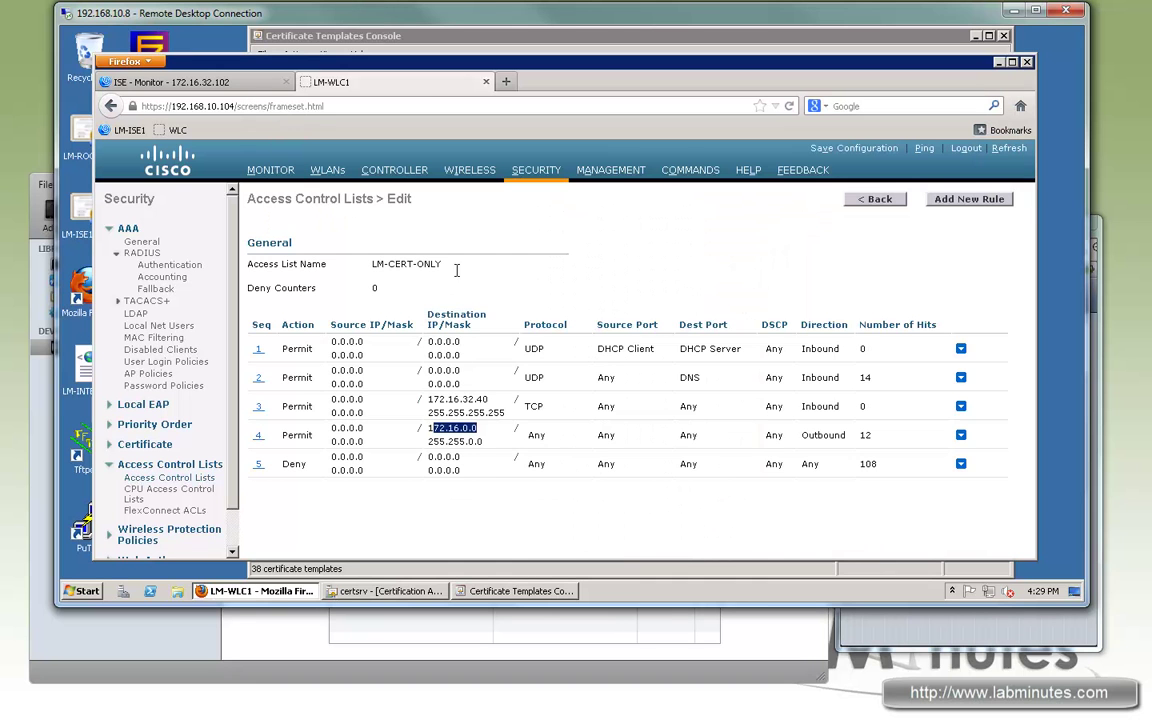
left_click(224, 84)
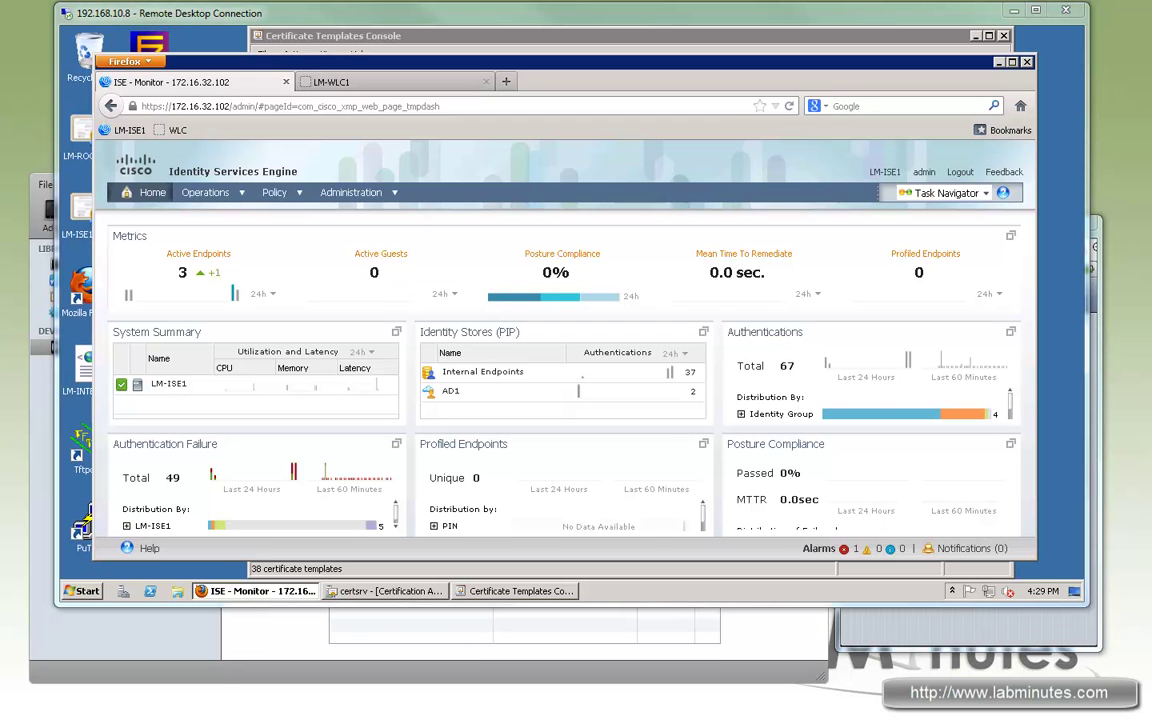
left_click(292, 216)
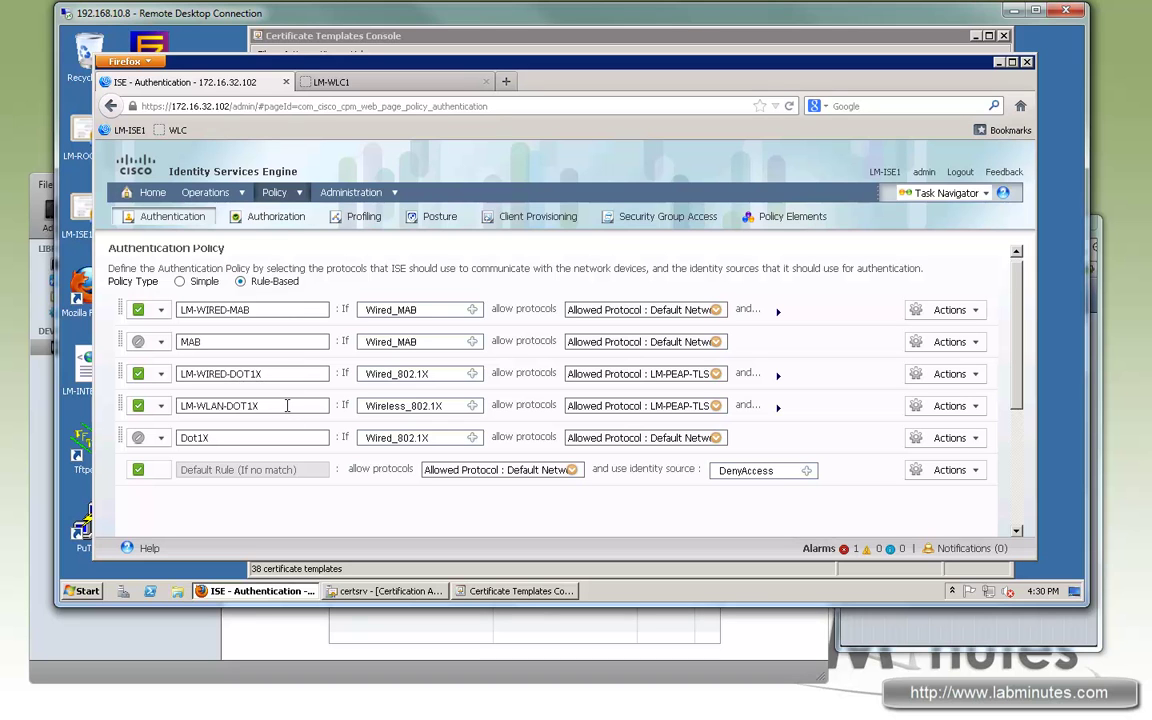
double_click(228, 406)
left_click(667, 406)
left_click_drag(657, 406, 700, 406)
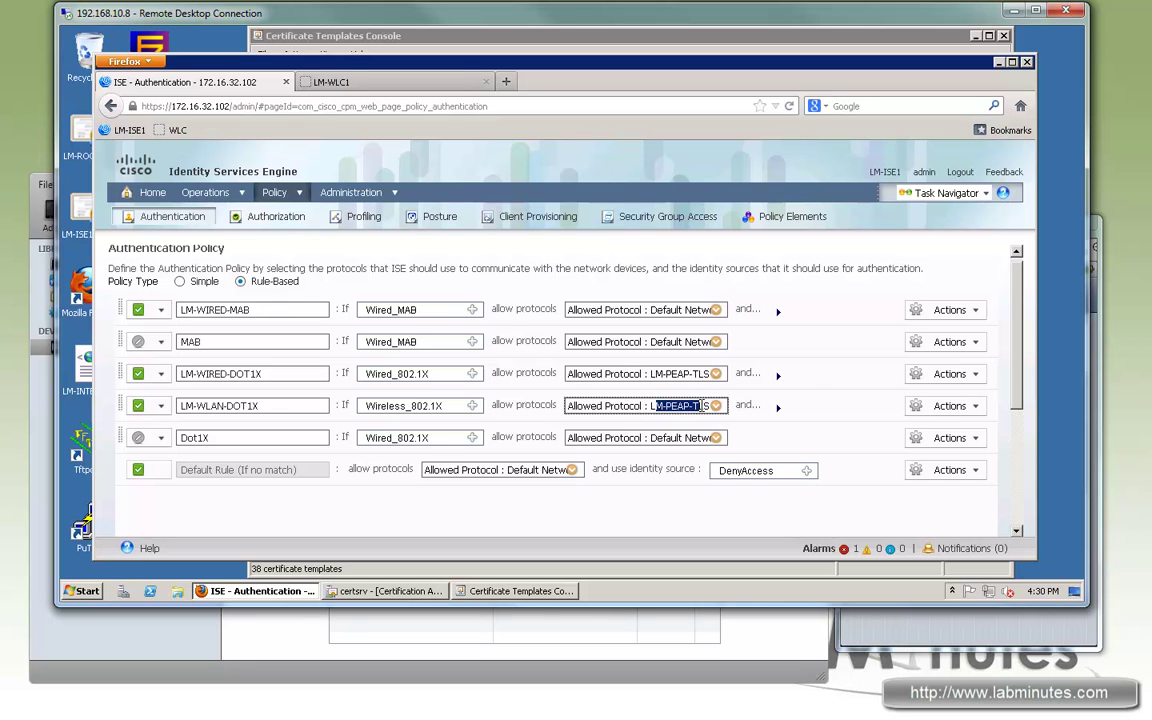
left_click(779, 407)
left_click(413, 458)
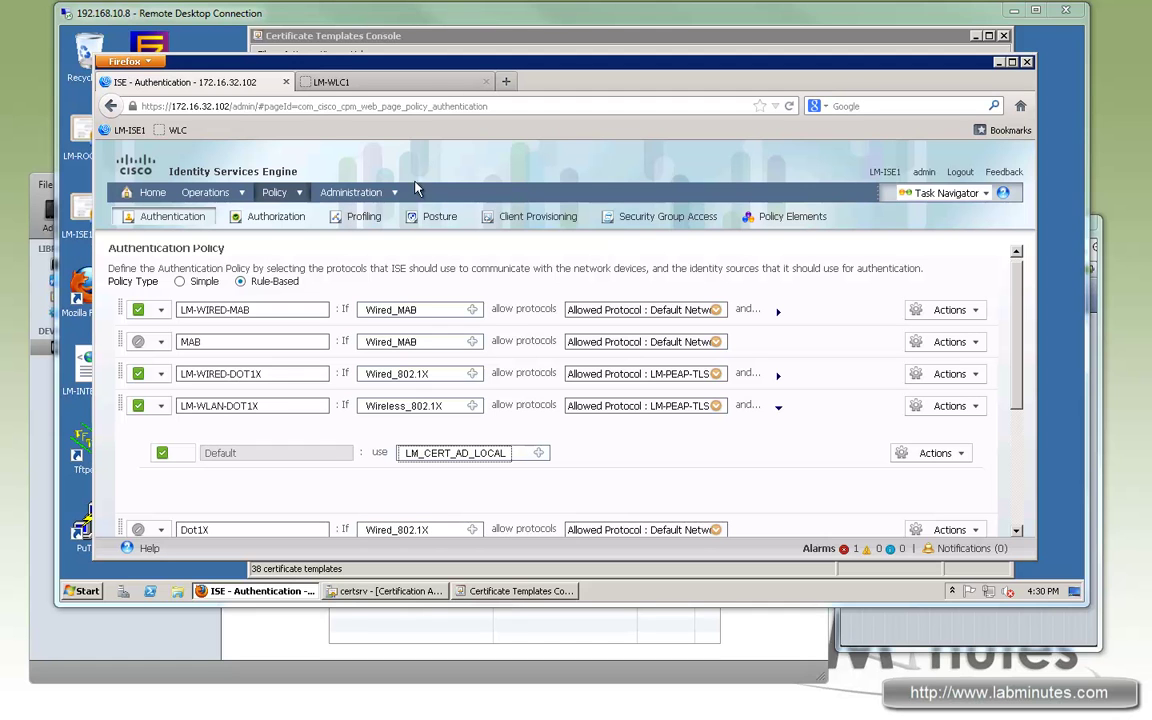
Step: Open the authorization policy, and list the authorization compound conditions from the policy elements in a separate browser tab
left_click(248, 213)
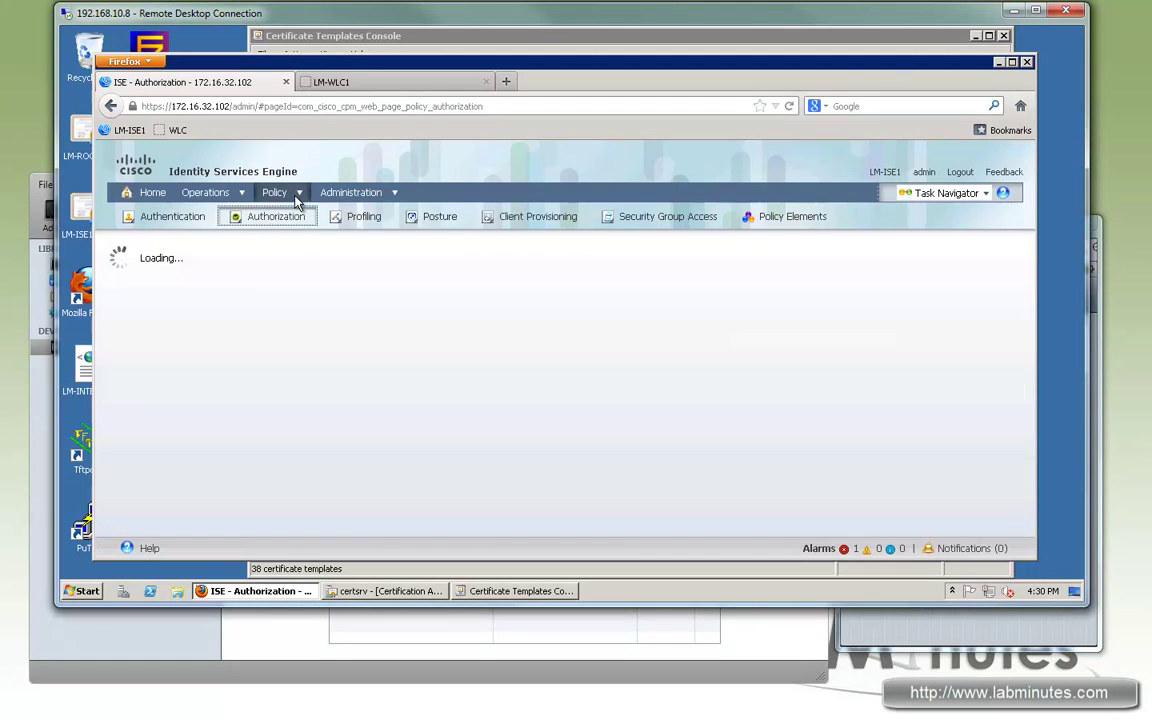
left_click(297, 199)
right_click(305, 402)
left_click(350, 408)
left_click(410, 82)
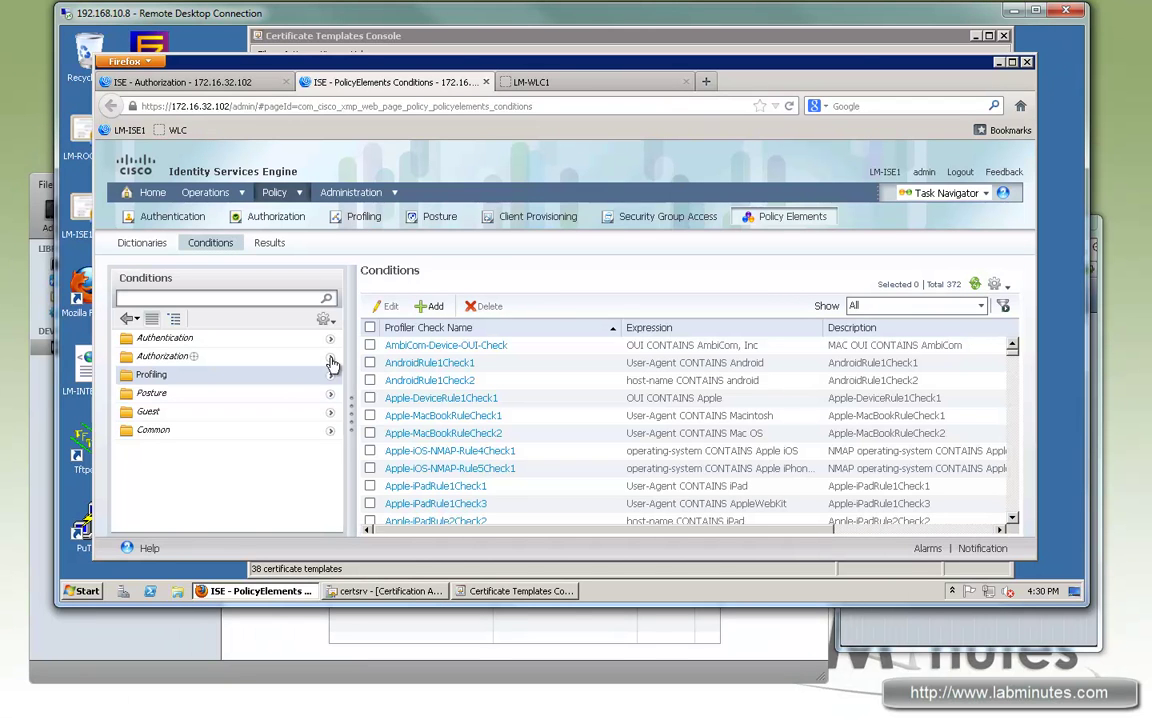
left_click(331, 358)
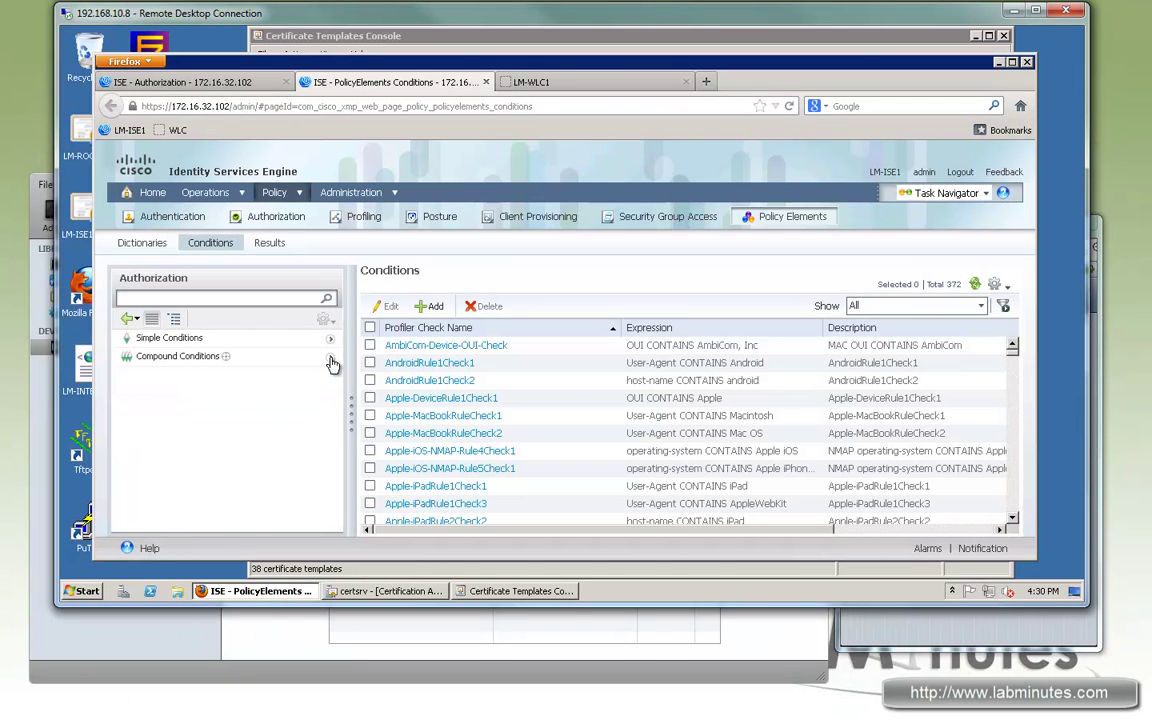
left_click(178, 356)
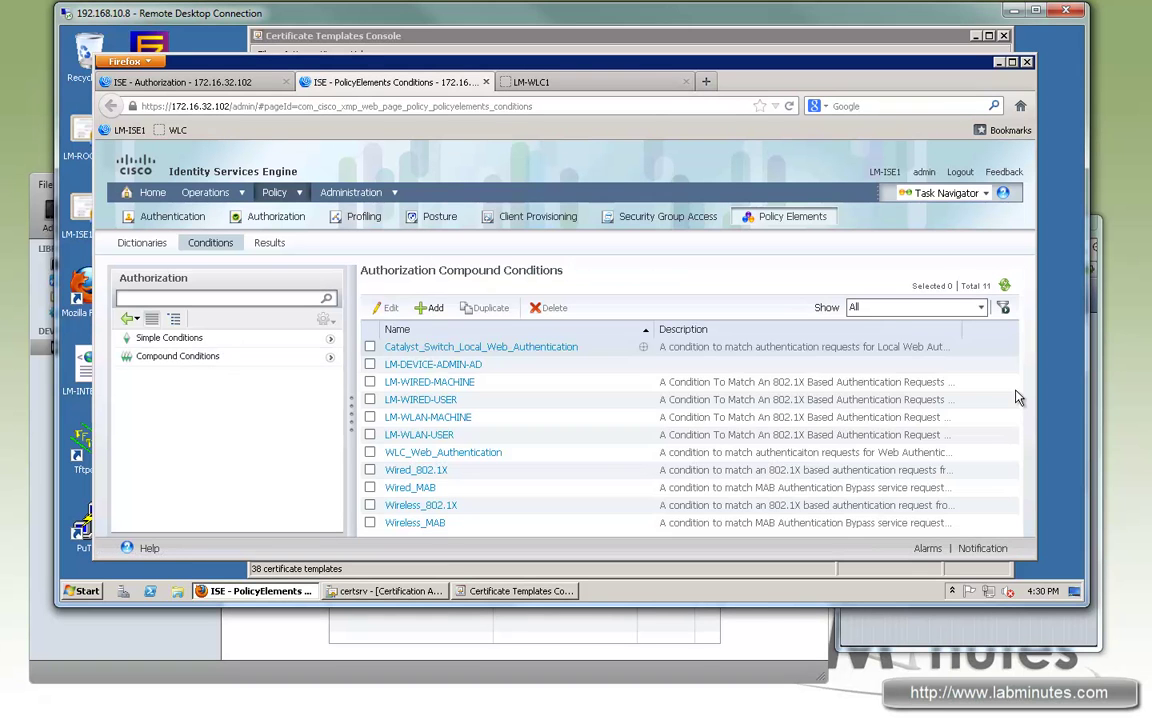
Step: Duplicate the Wireless_802.1X compound condition and name the copy LM-CORP-IPHONE
left_click(370, 506)
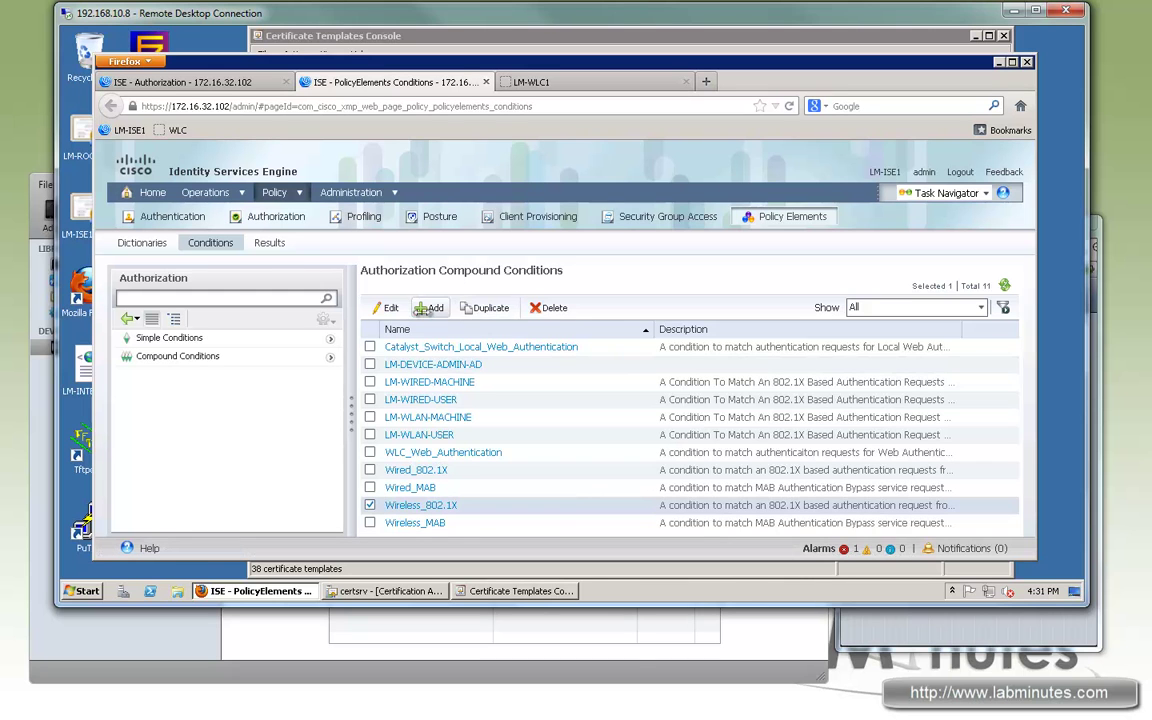
left_click(490, 309)
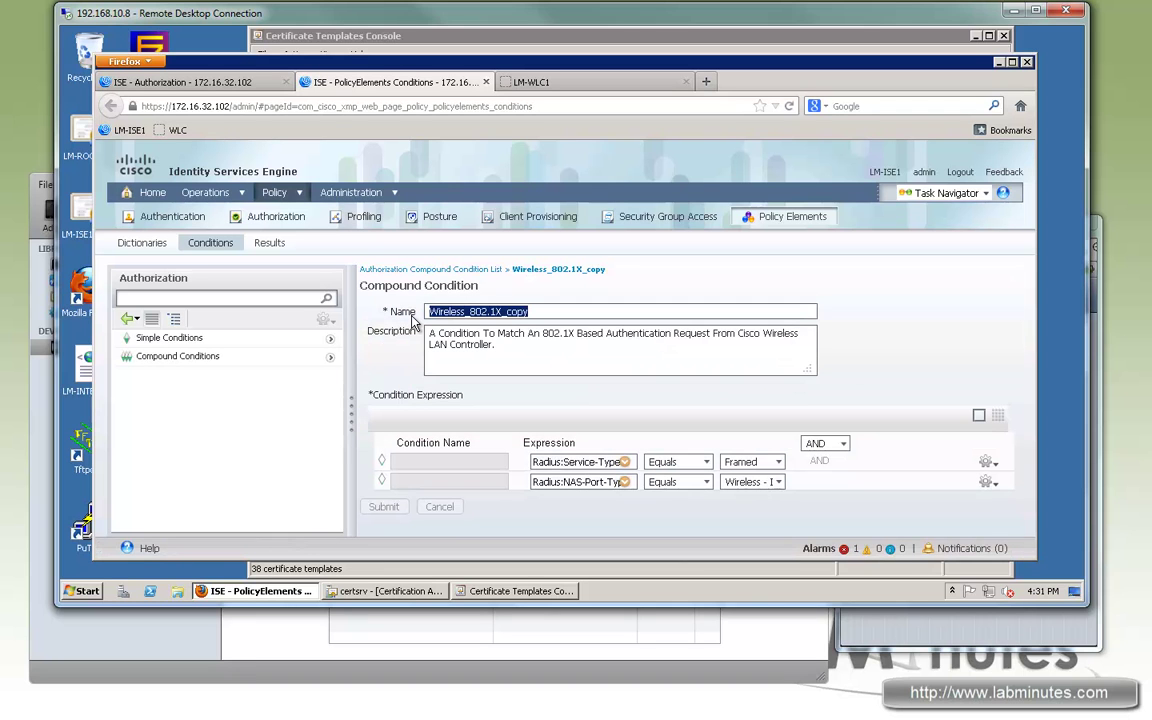
type("LM-CORP-IPHONE")
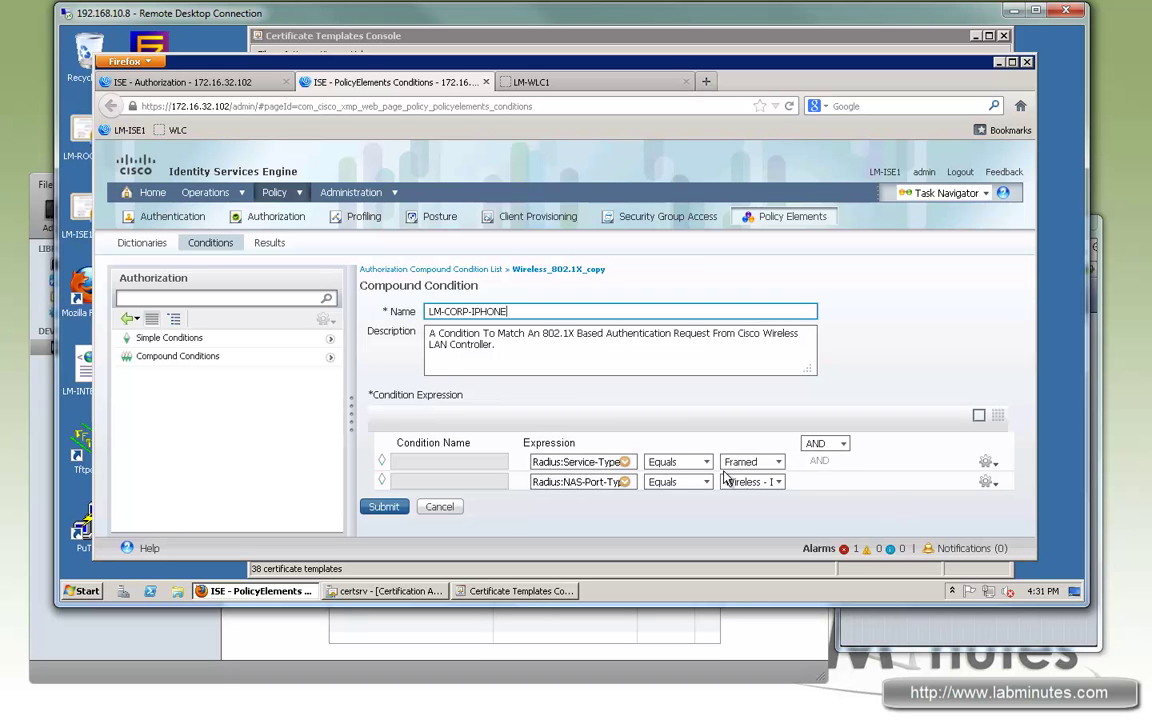
Step: Add an attribute expression to the LM-CORP-IPHONE condition requiring the CERTIFICATE Common Name to start with LM-IPHONE
left_click(992, 486)
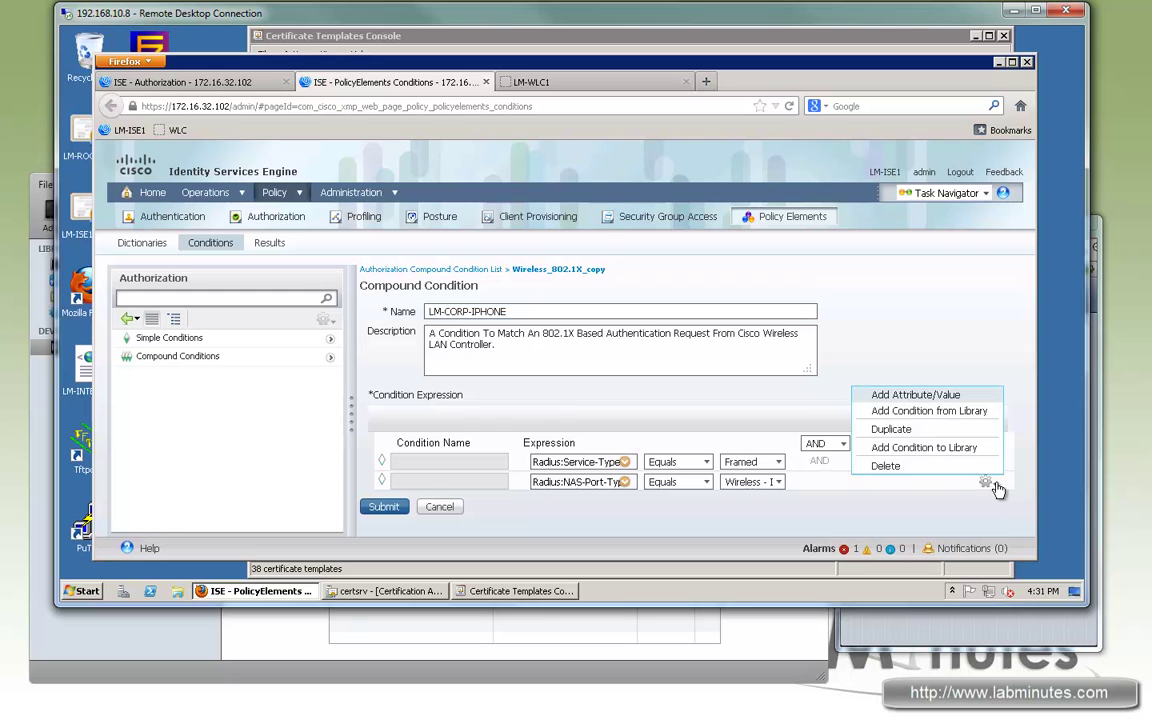
left_click(914, 394)
left_click(625, 502)
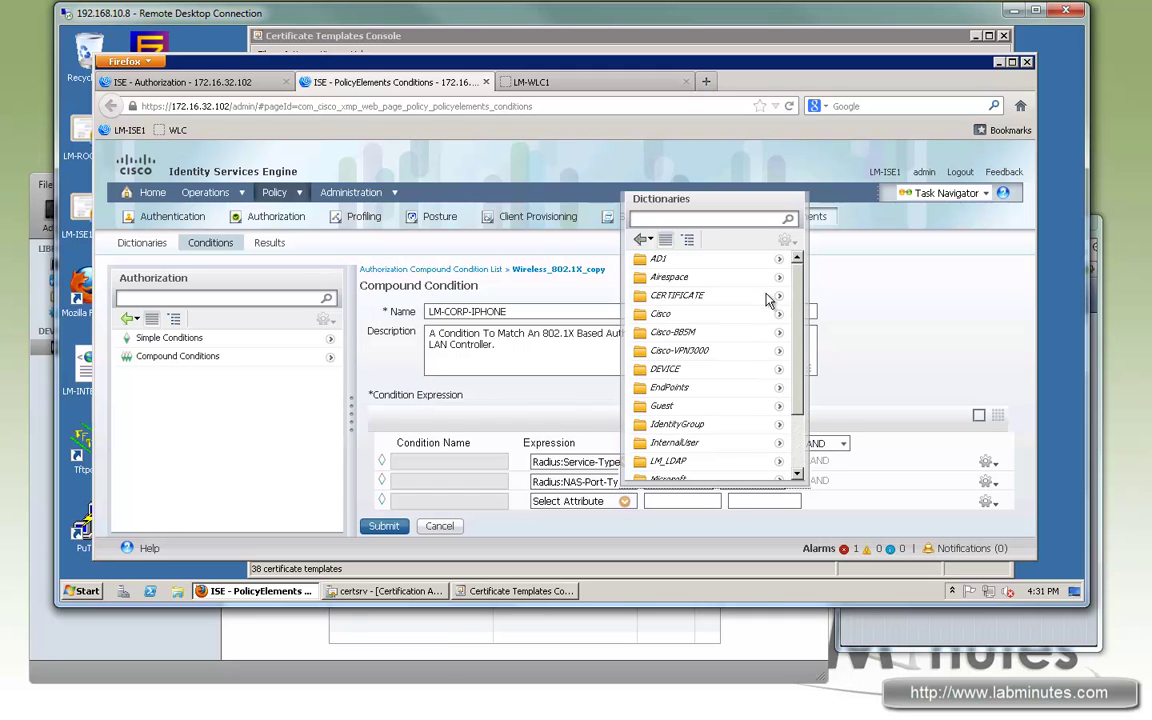
left_click(782, 303)
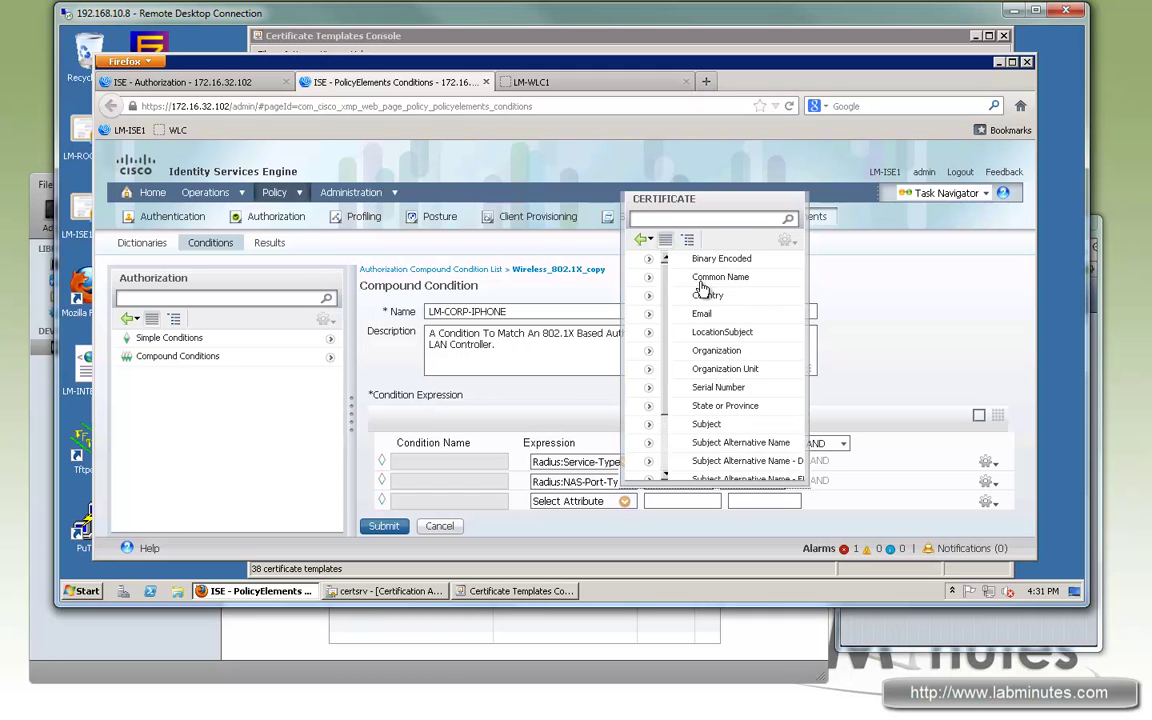
left_click(675, 278)
left_click(706, 503)
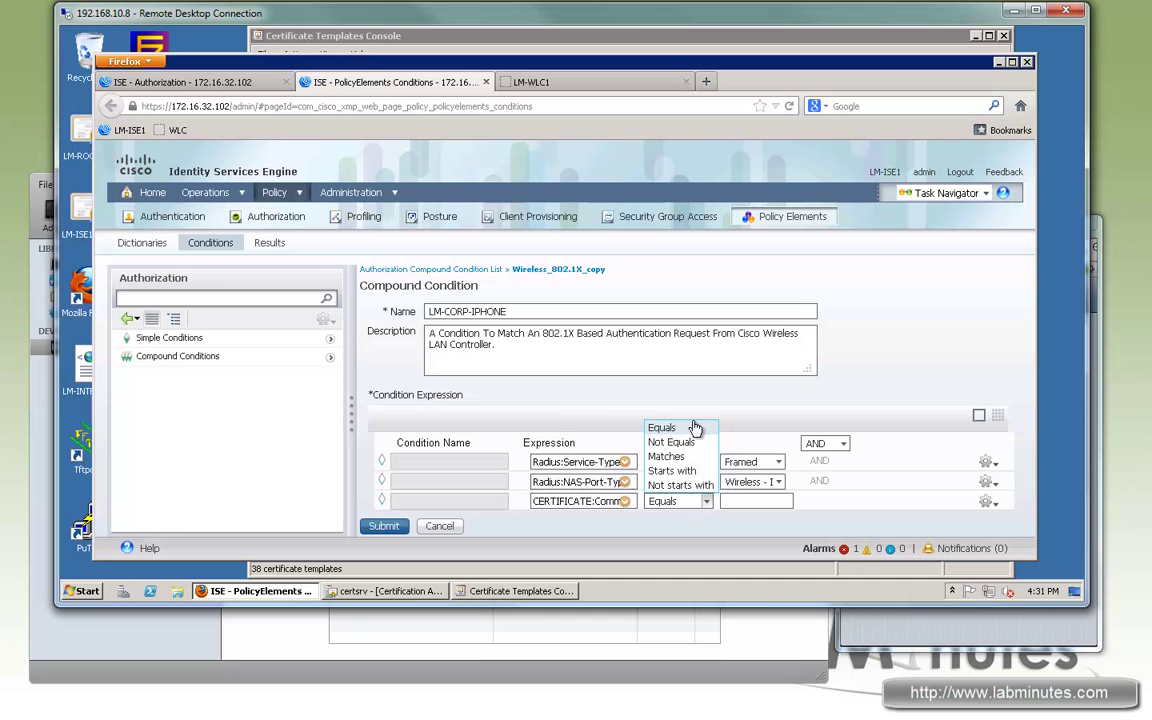
left_click(671, 470)
left_click(744, 501)
type("LM-IPHONE")
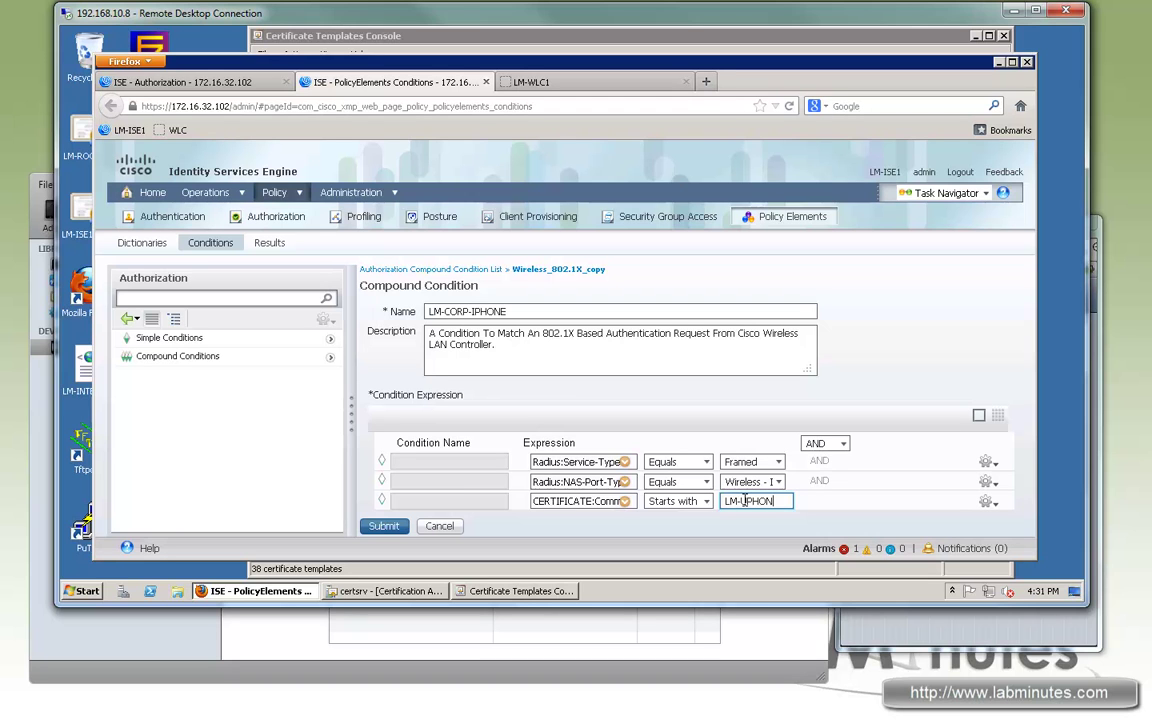
key("BackSpace")
key("BackSpace")
key("BackSpace")
key("BackSpace")
key("BackSpace")
Step: Check the device certificate's name in the iPhone's LM-IPHONE-CERT profile details, and submit the LM-CORP-IPHONE compound condition
left_click(1094, 300)
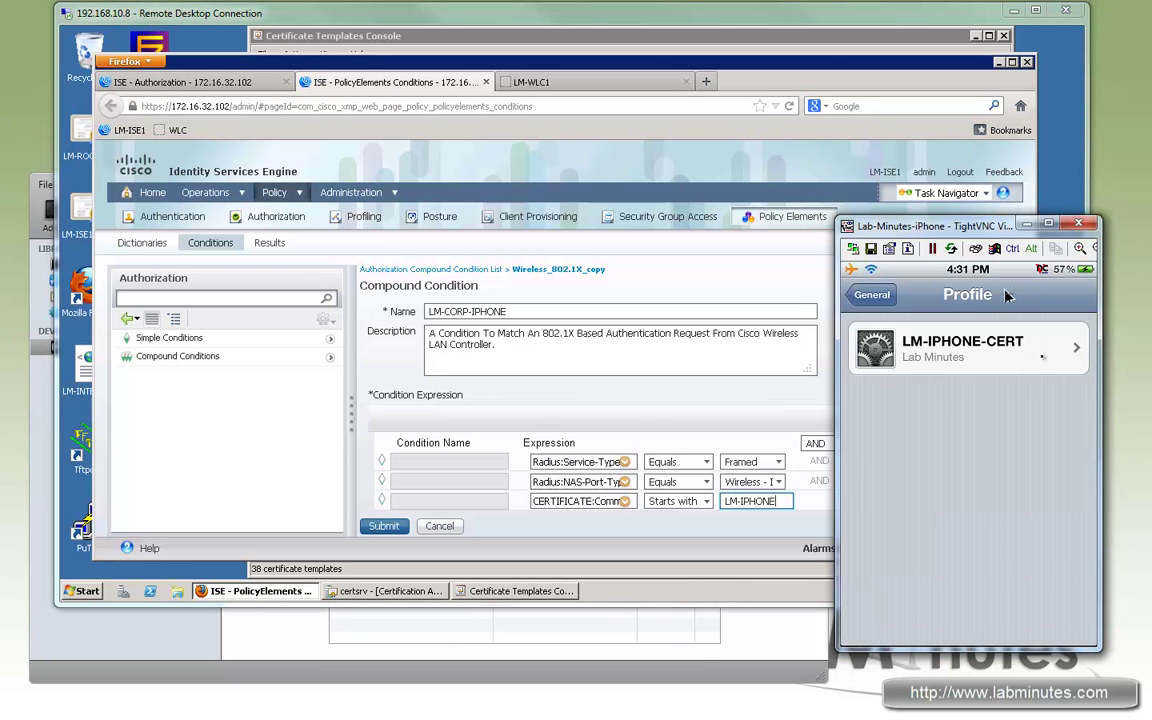
left_click(1040, 360)
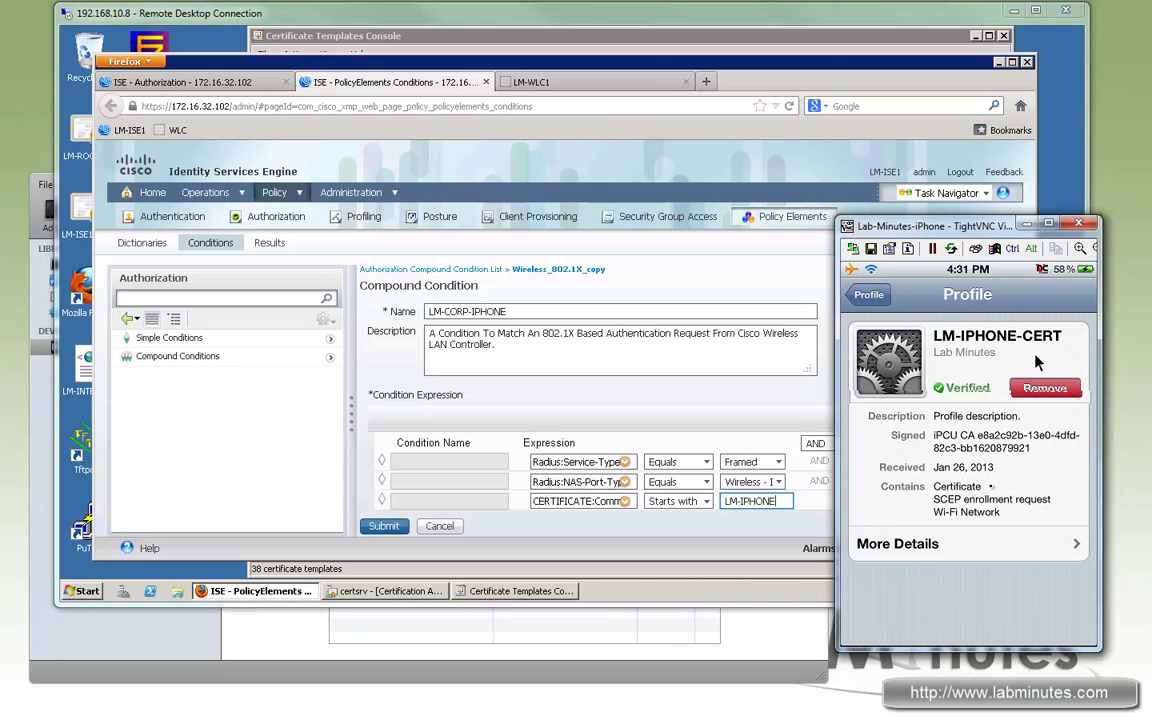
left_click(1013, 546)
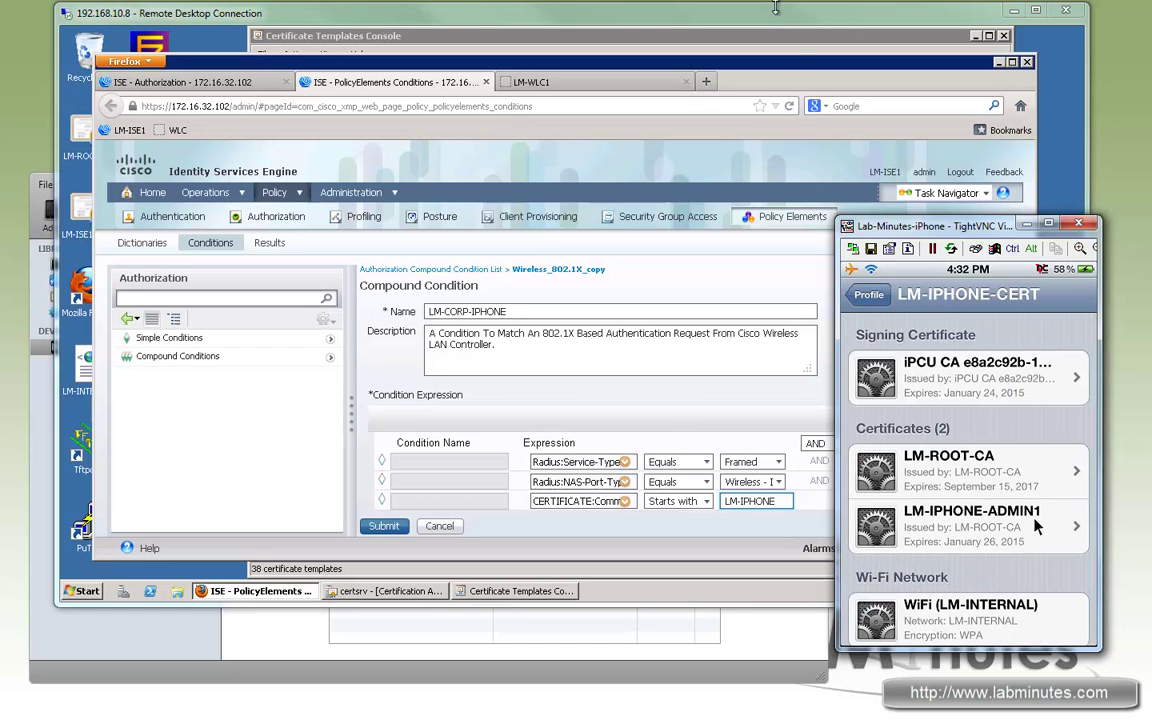
left_click(828, 238)
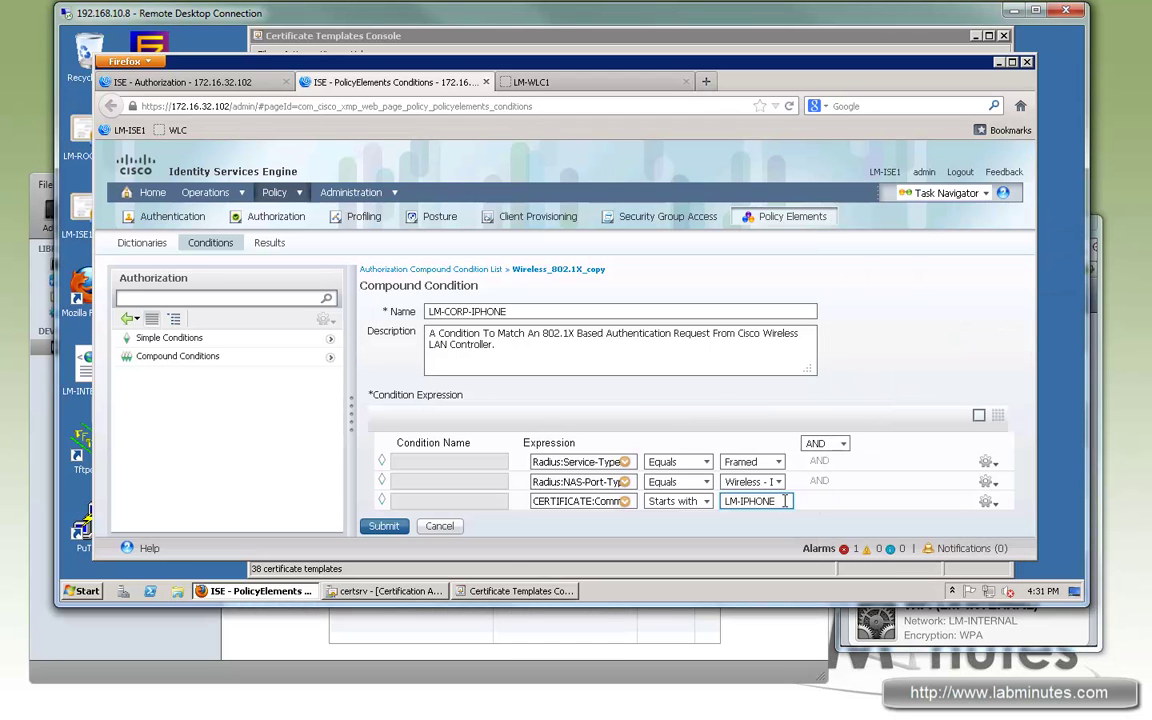
left_click(386, 526)
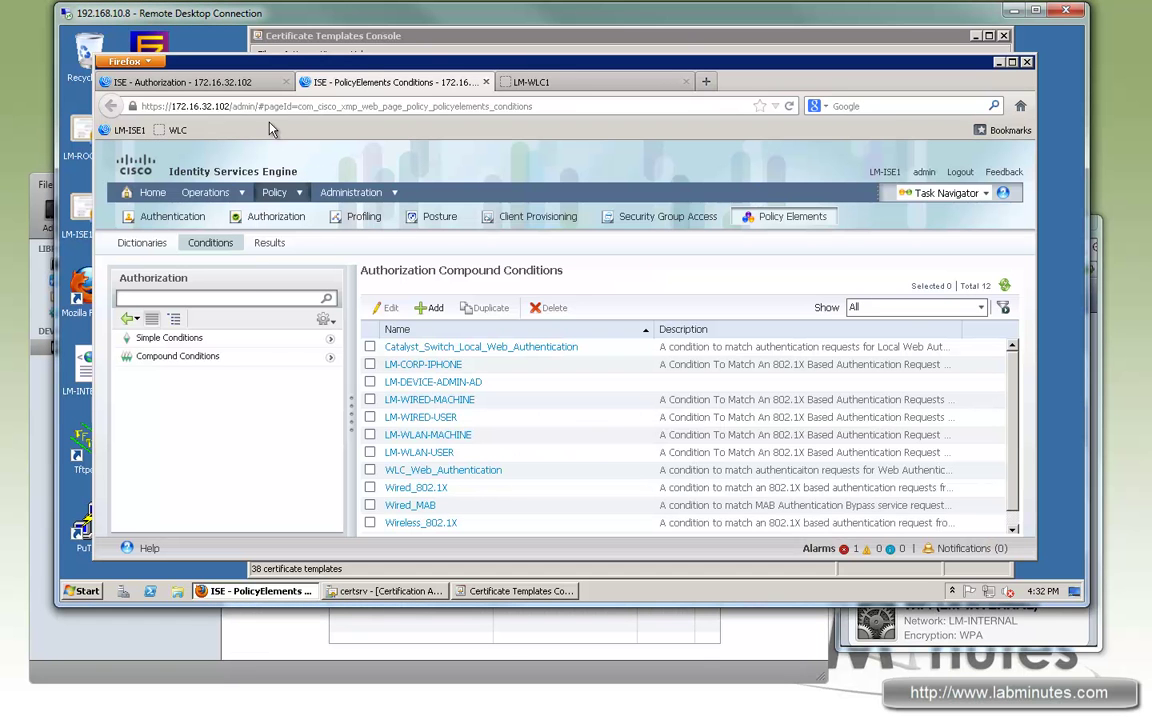
Step: In the authorization policy, duplicate the LM-WLAN-MACHINE rule above itself and name the copy LM-WLAN-CORP-IPHONE
left_click(238, 80)
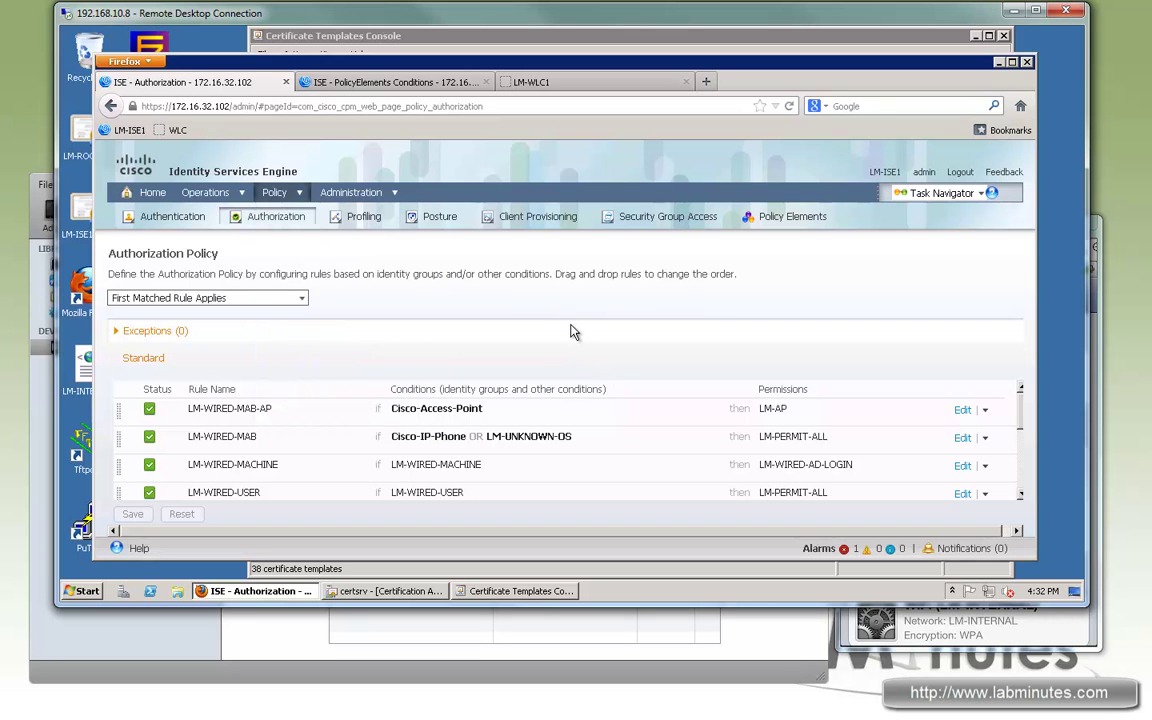
scroll(296, 455, "down", 1)
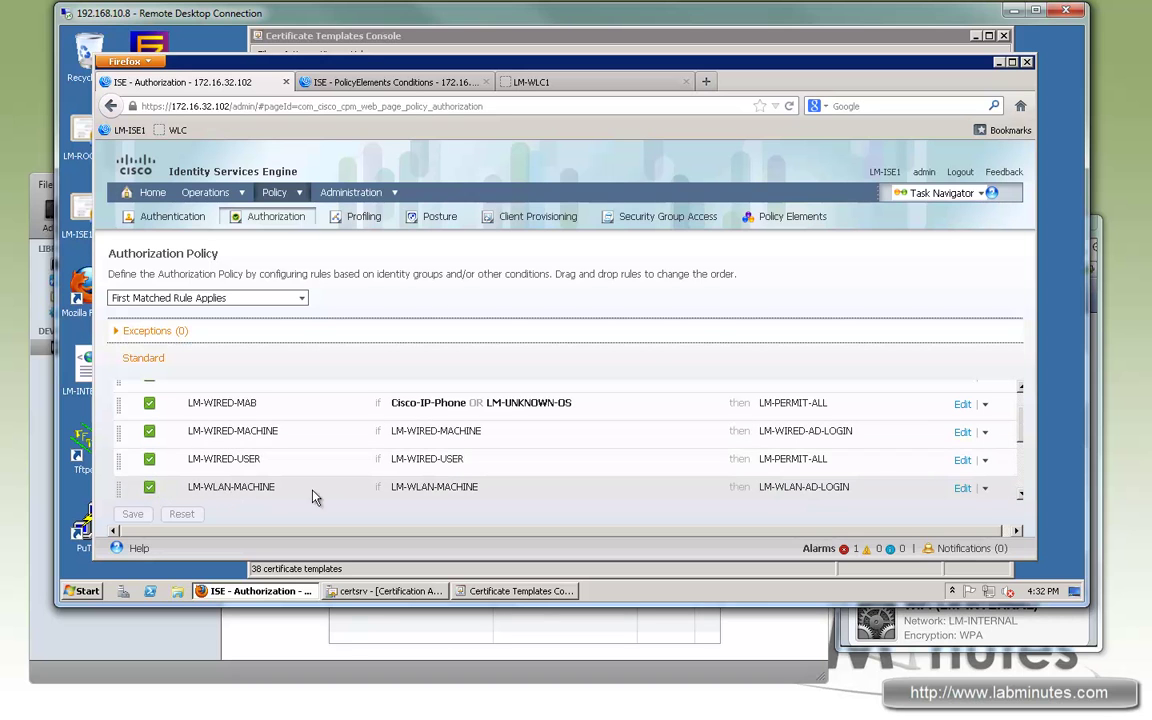
left_click(1021, 389)
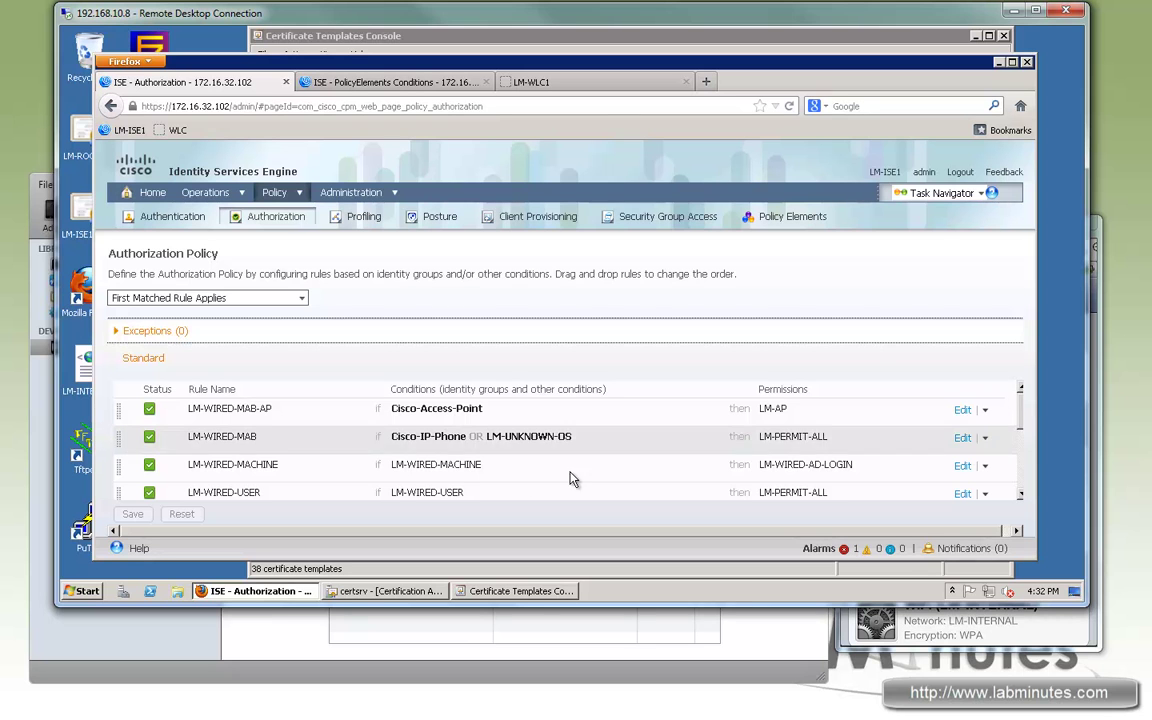
left_click(985, 467)
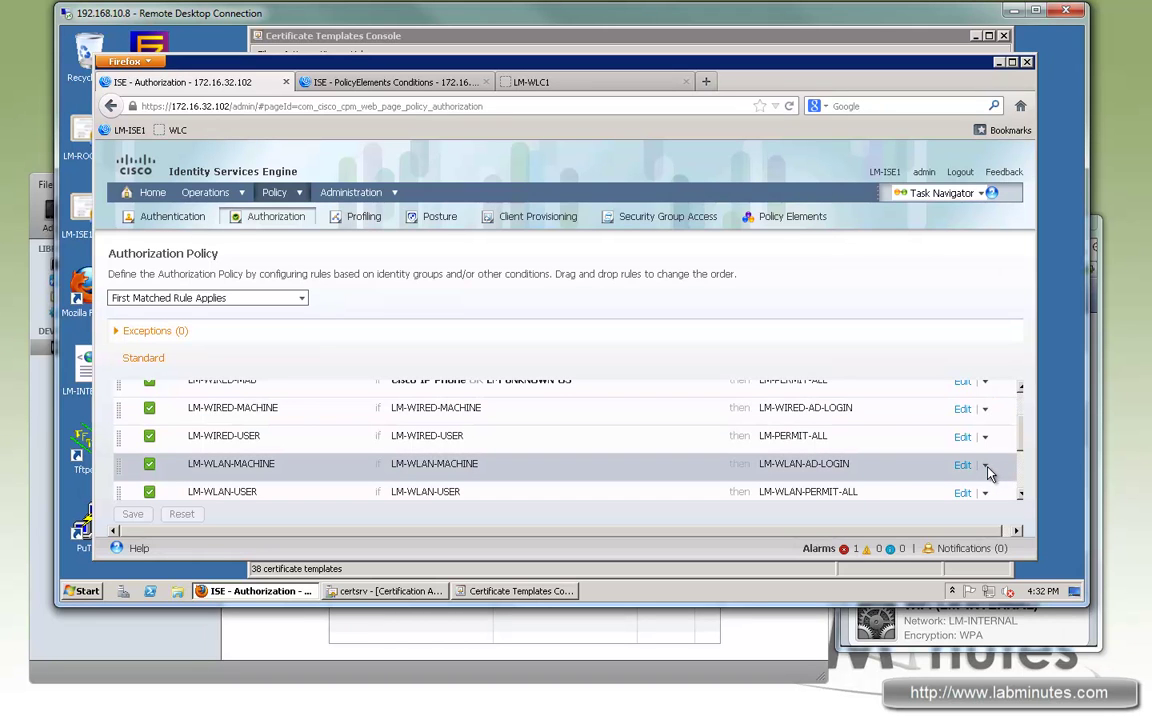
left_click(986, 467)
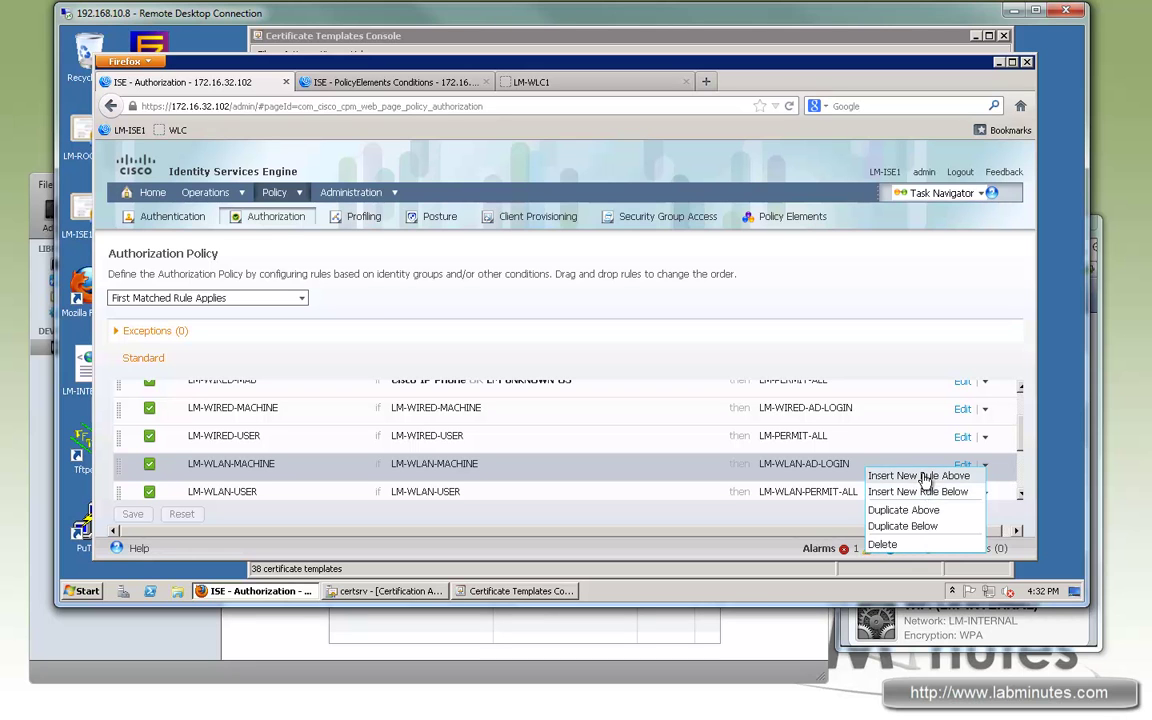
left_click(905, 512)
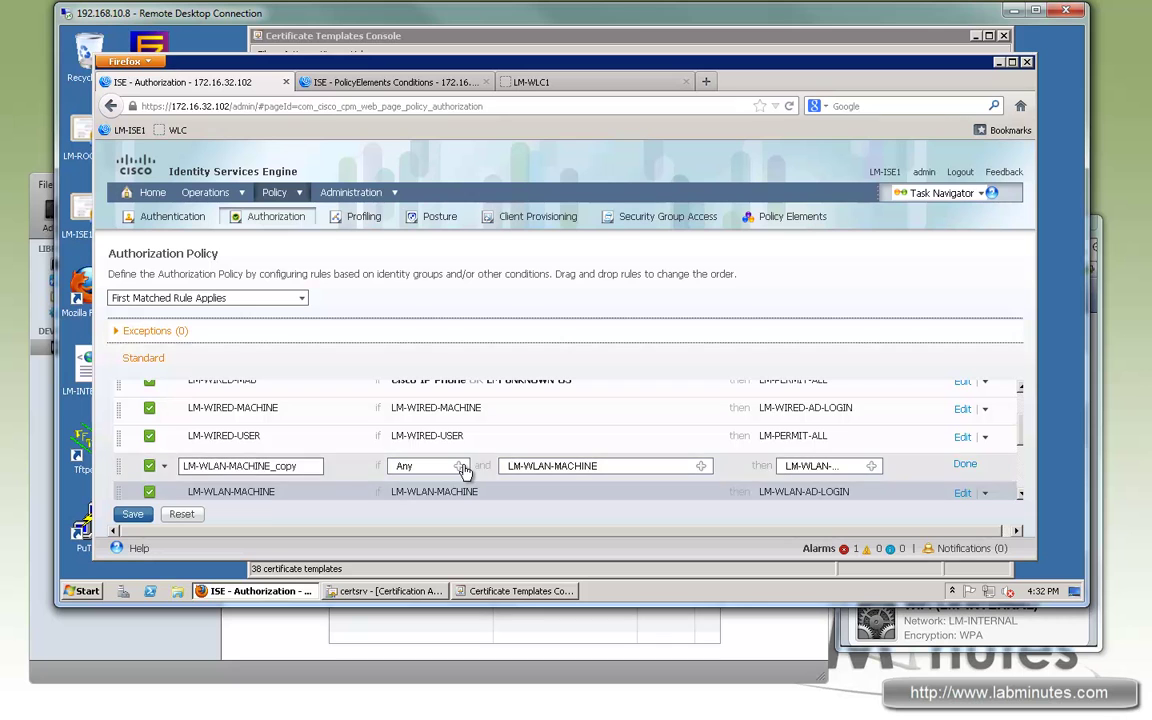
key("ctrl+shift+Left")
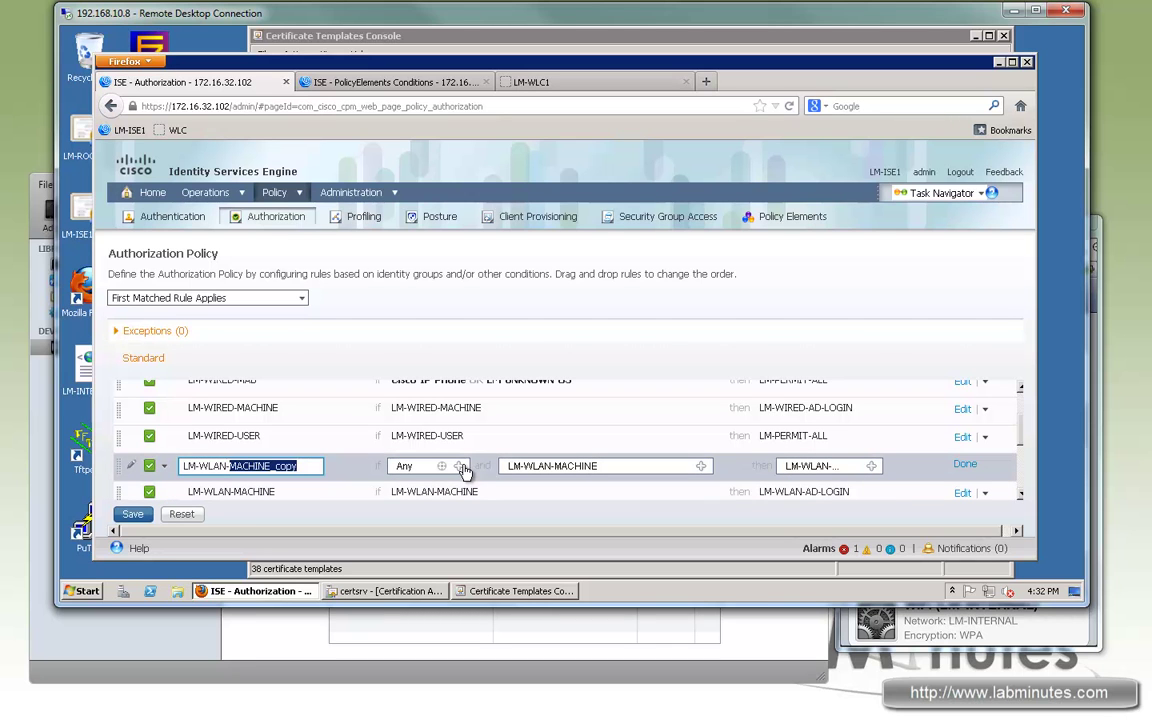
type("CORP")
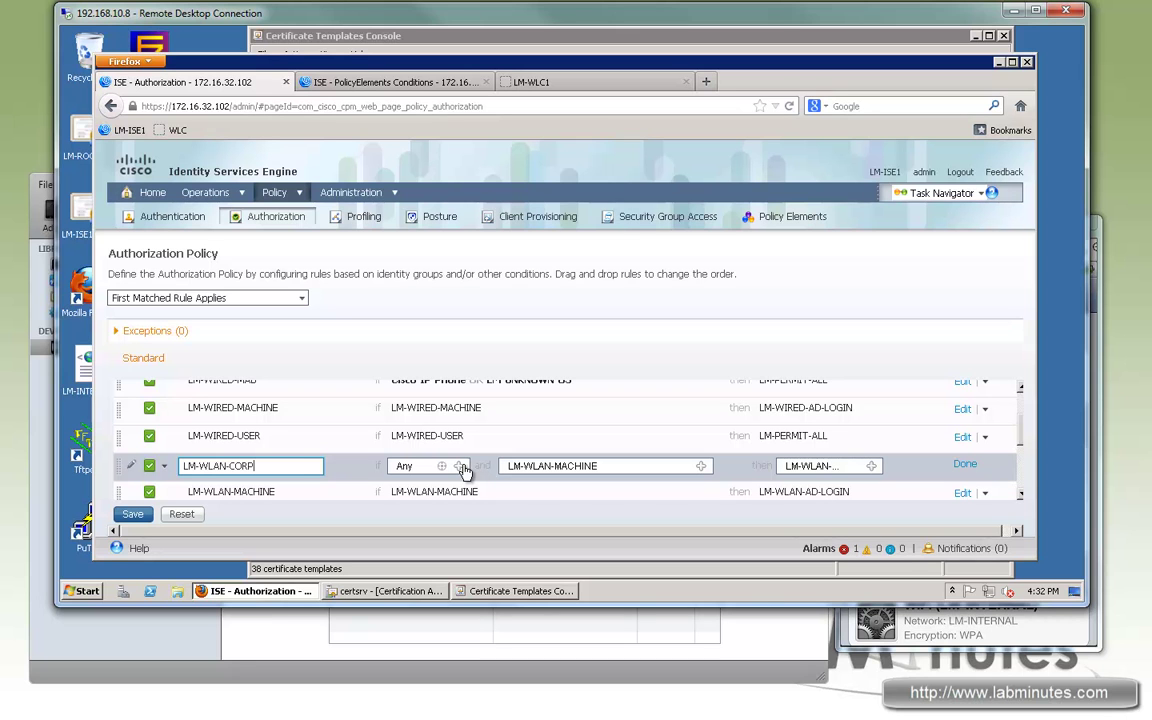
Step: Replace the LM-WLAN-CORP-IPHONE rule's condition with the LM-CORP-IPHONE compound condition
left_click(697, 467)
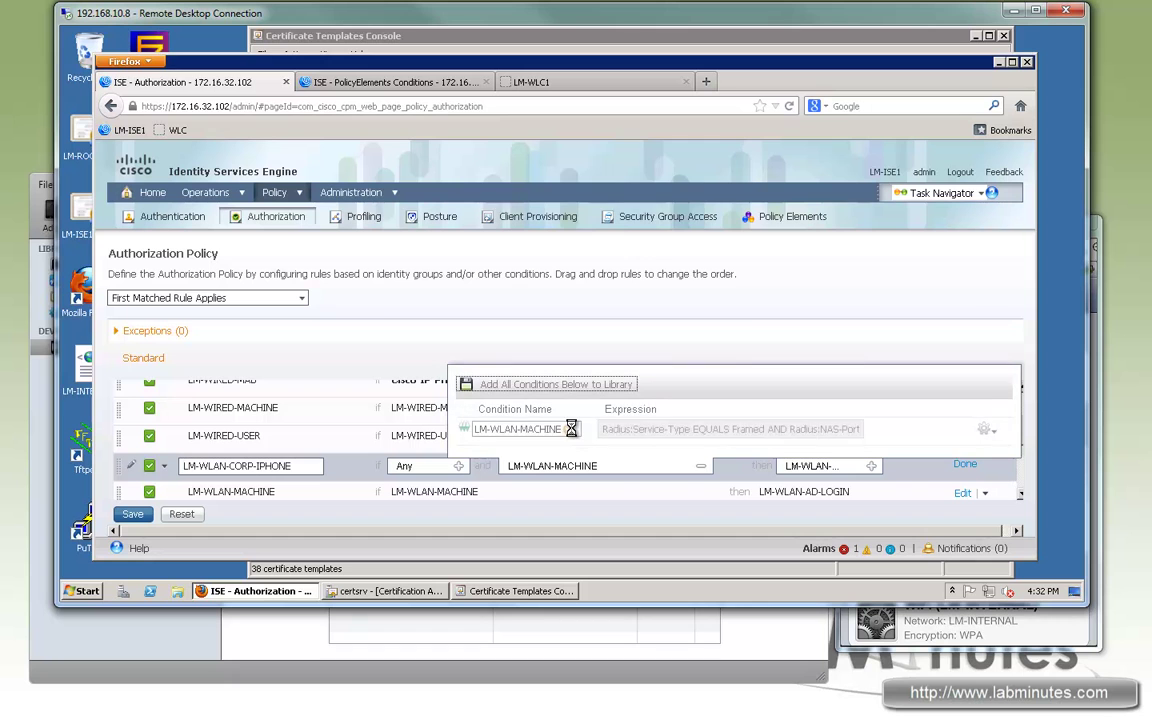
left_click(571, 428)
left_click(630, 226)
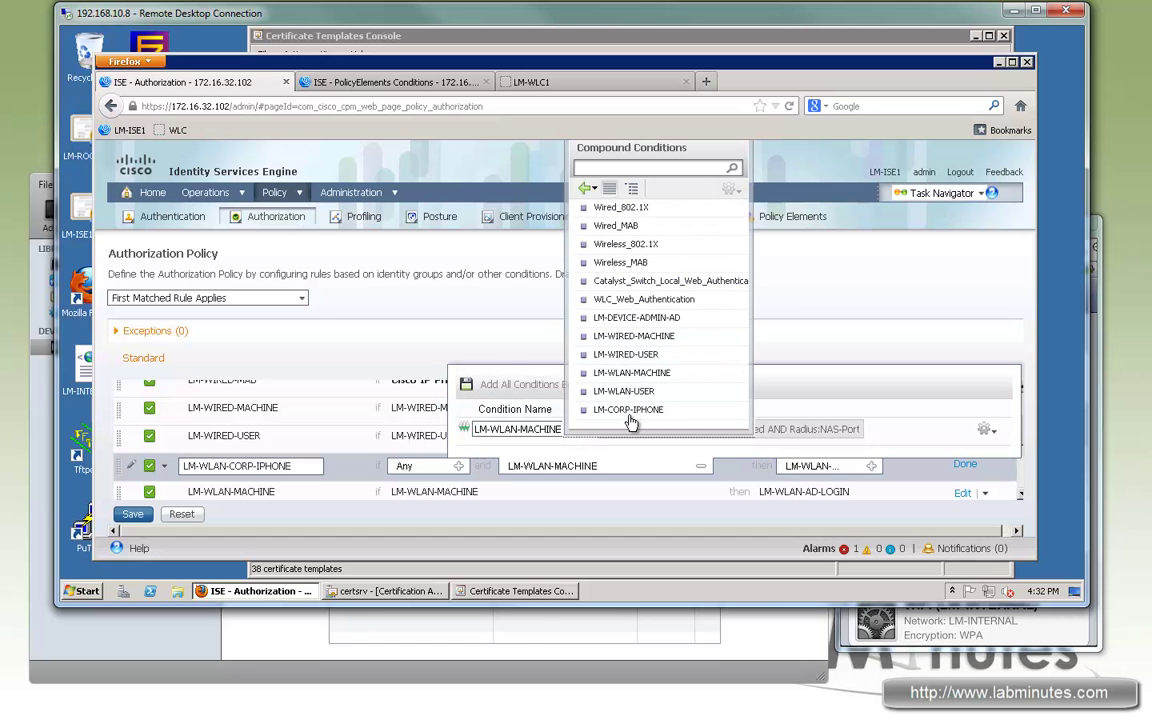
left_click(629, 412)
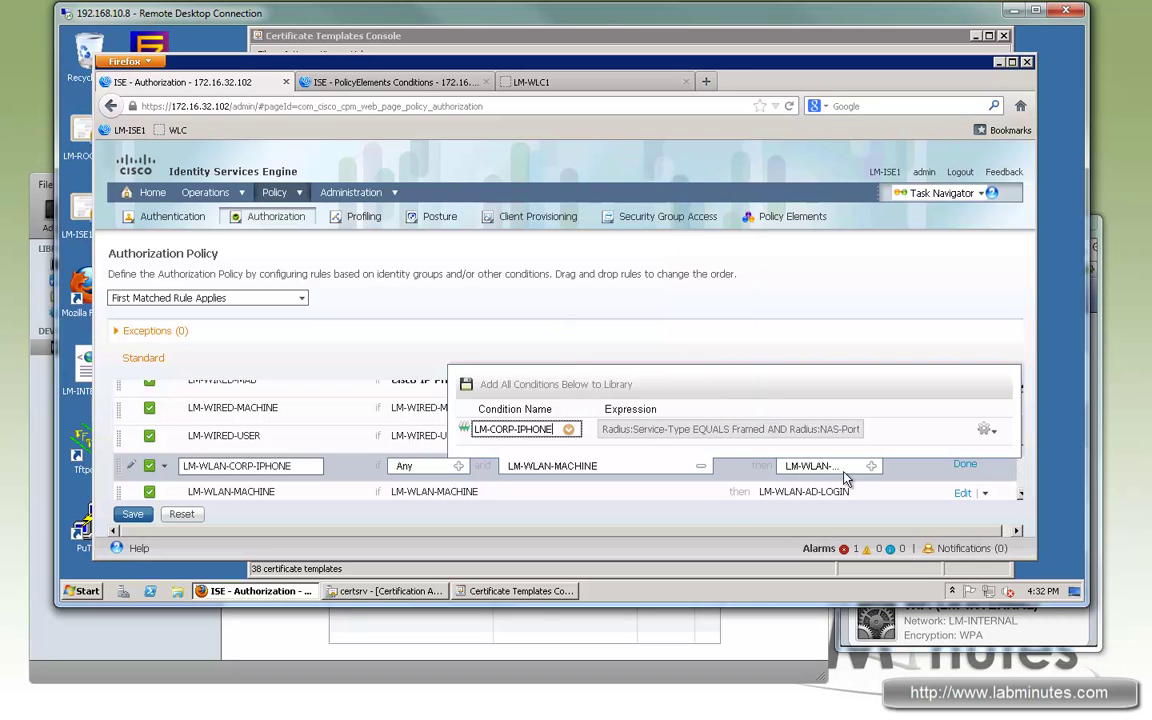
Step: Set the LM-WLAN-CORP-IPHONE rule's permission to the standard profile LM-PERMIT-ALL
left_click(871, 466)
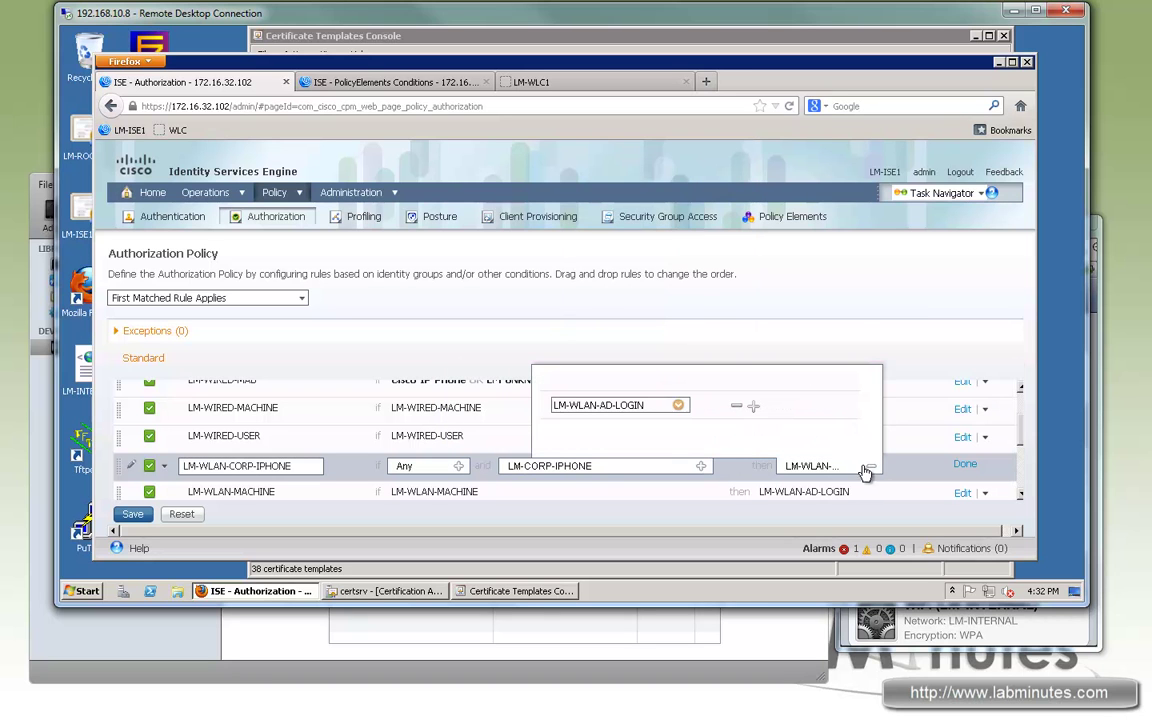
left_click(679, 407)
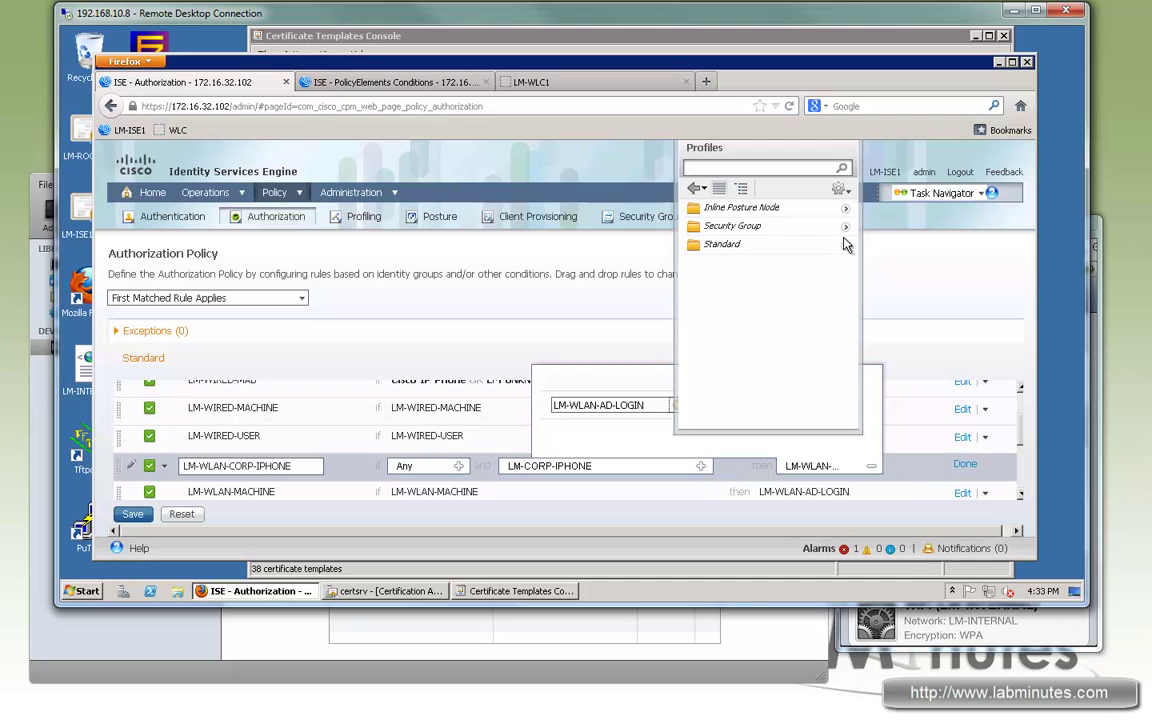
left_click(720, 245)
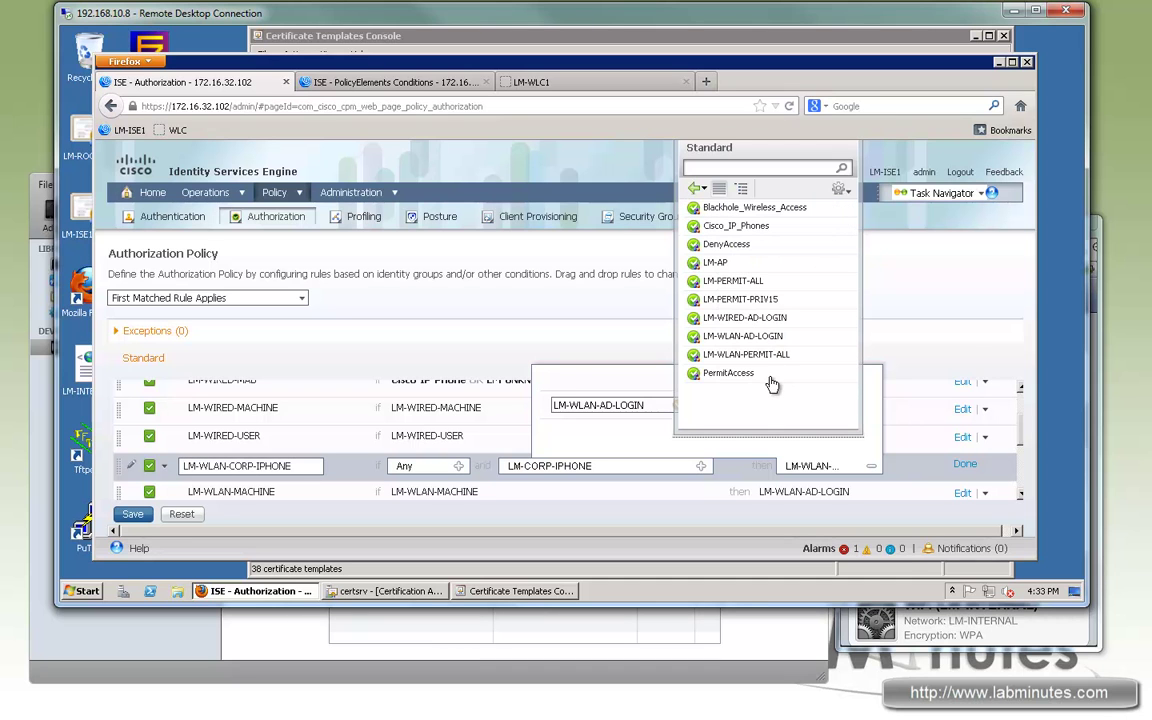
left_click(756, 284)
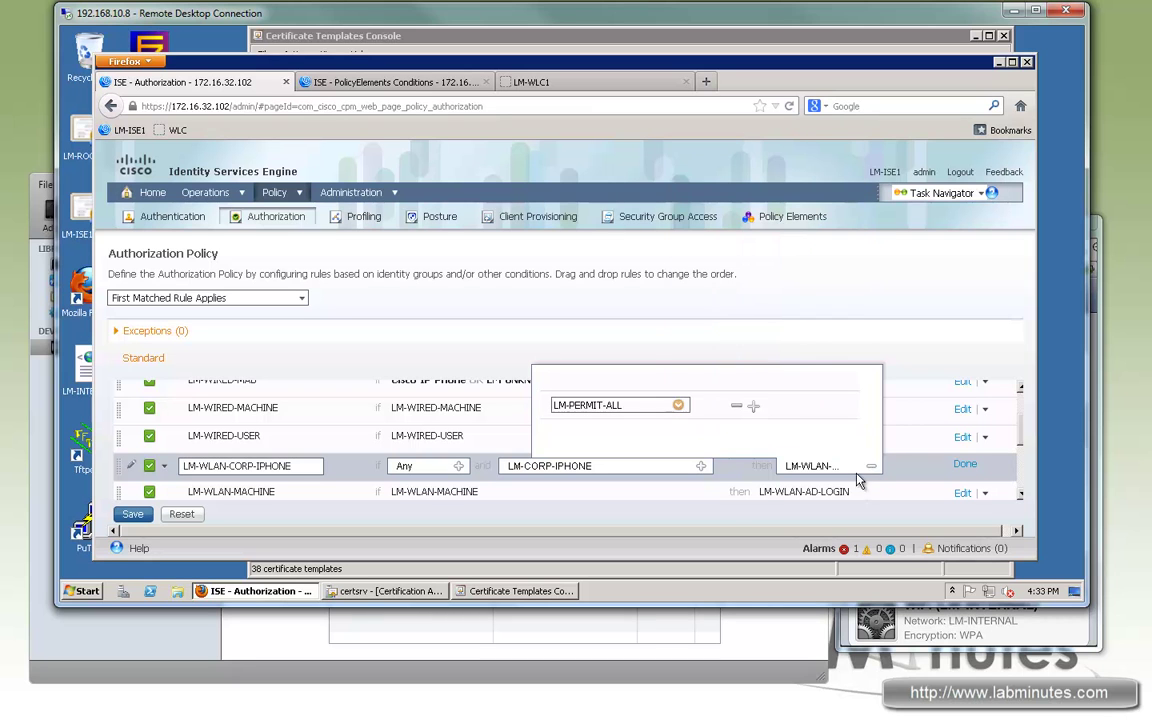
Step: Set the LM-WLAN-CORP-IPHONE rule's permission to the standard profile LM-WLAN-PERMIT-ALL, finish editing the rule, and save the authorization policy
left_click(677, 405)
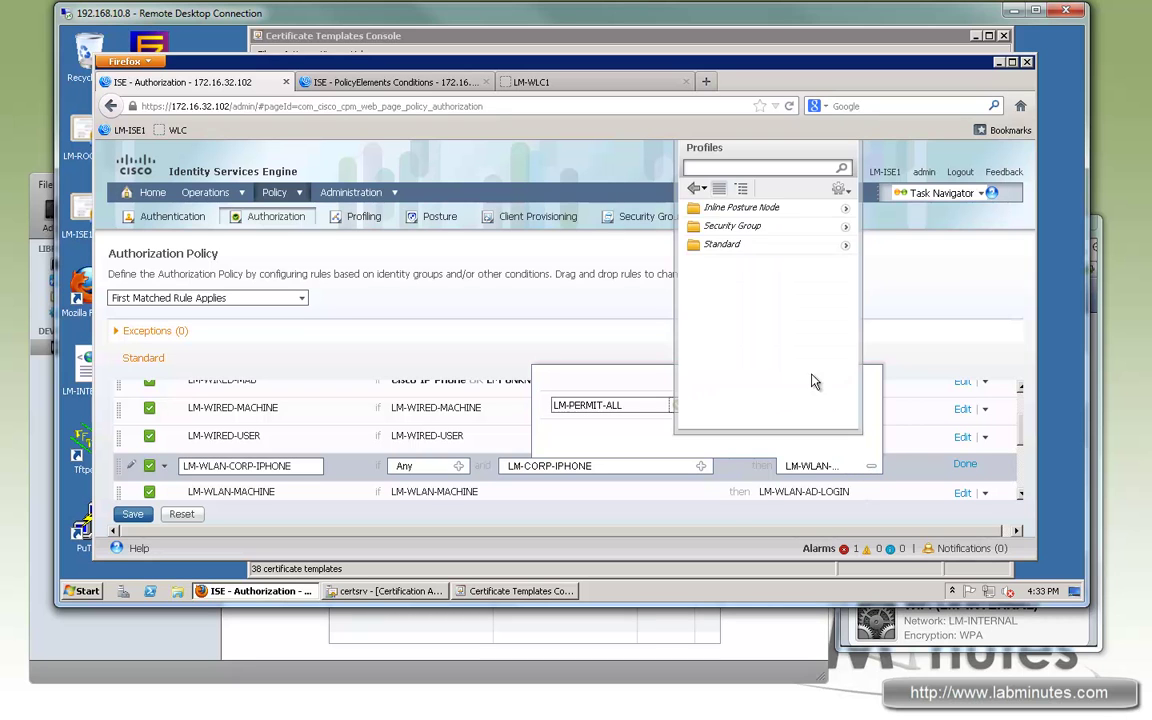
left_click(847, 249)
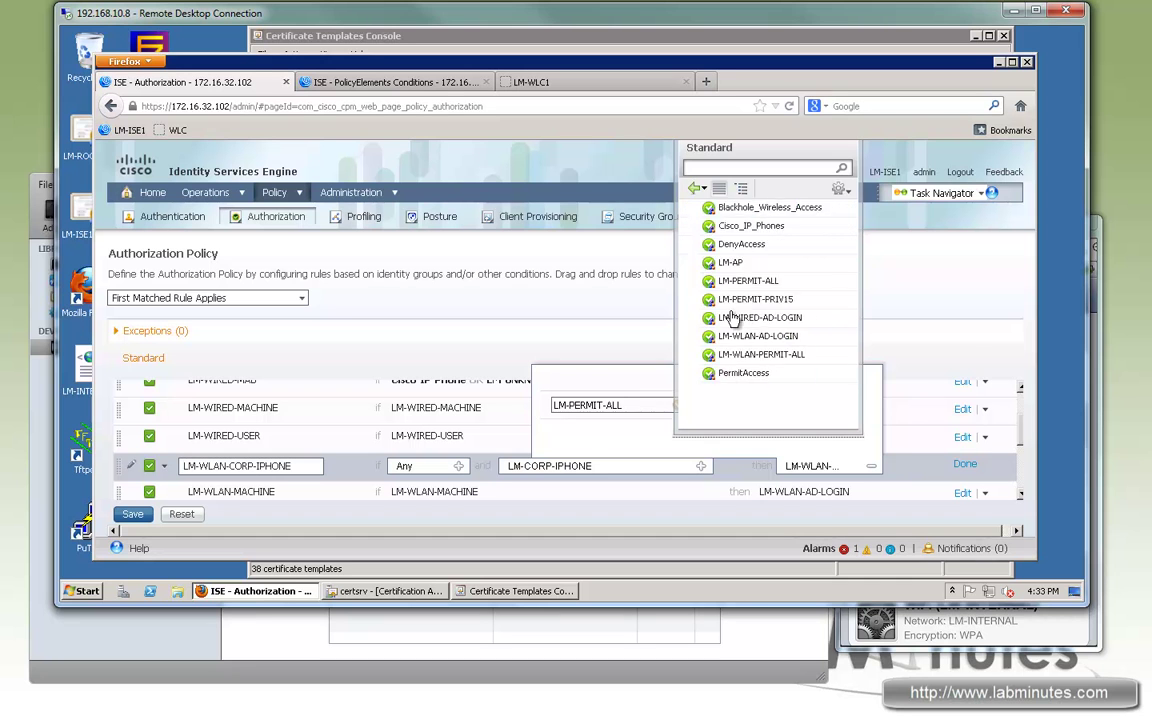
left_click(779, 365)
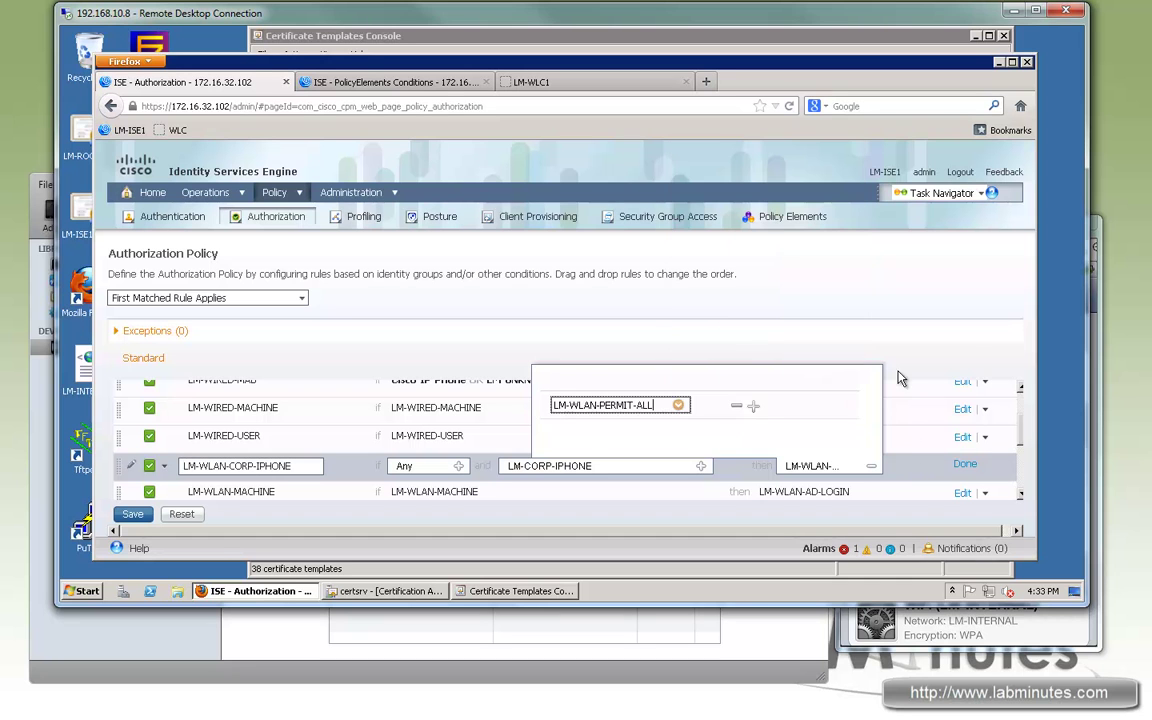
left_click(965, 464)
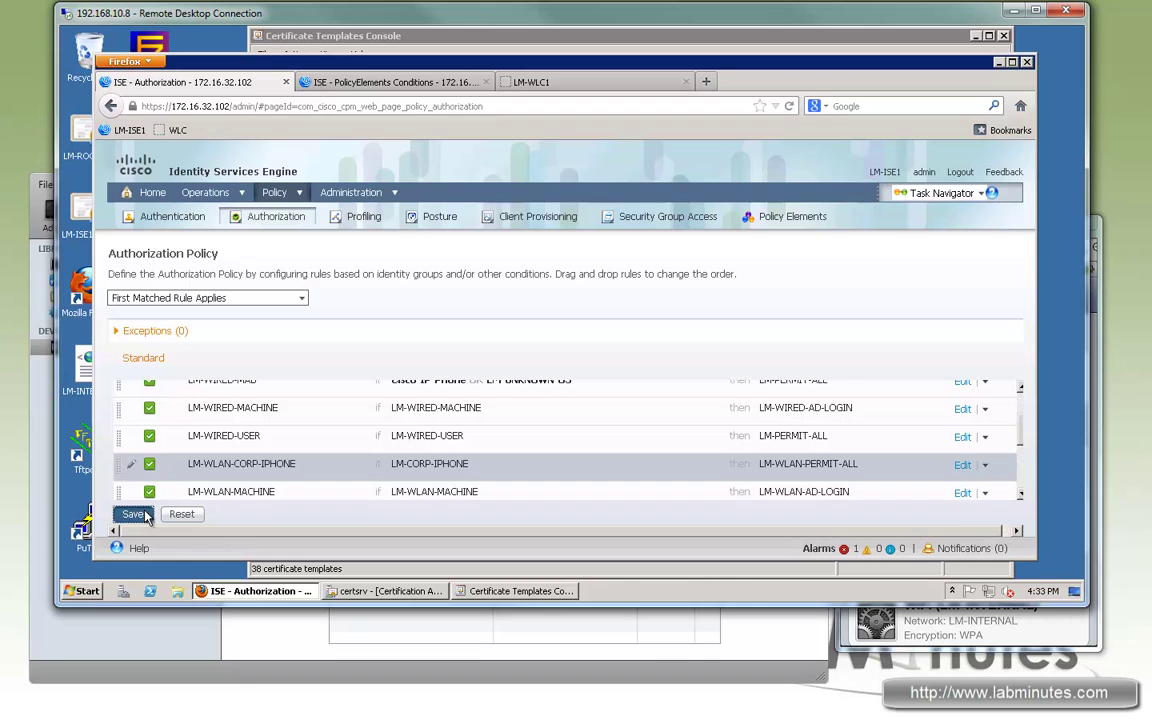
left_click(133, 514)
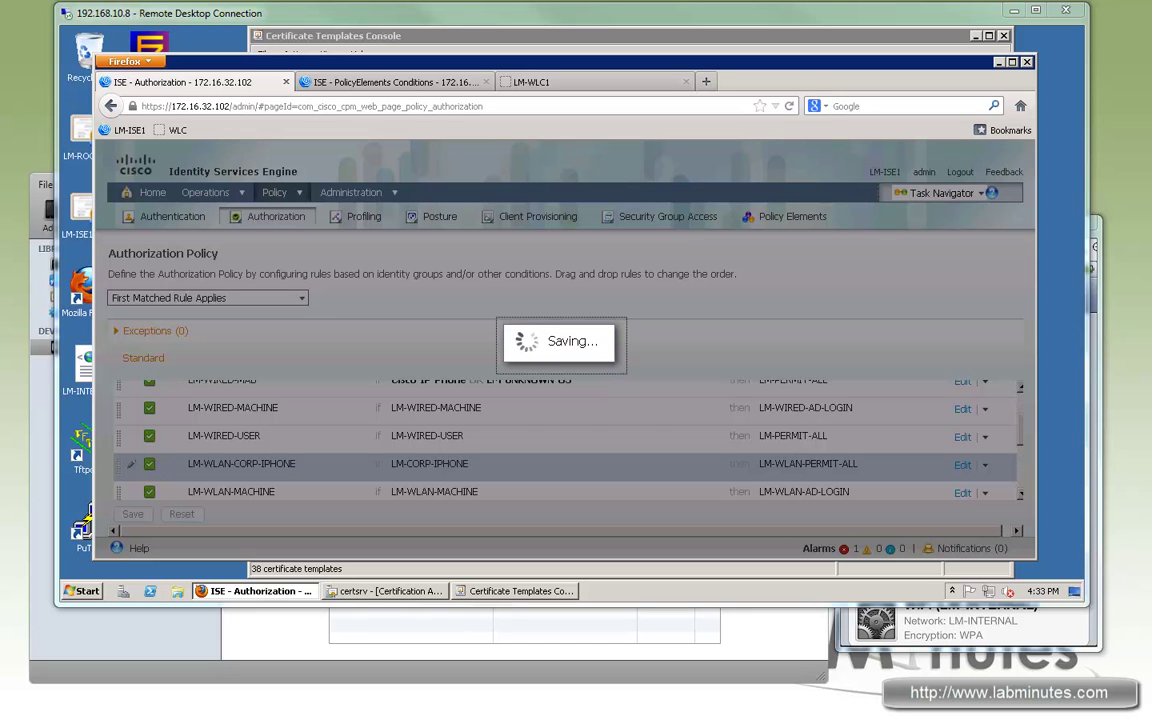
Step: Switch to the iPhone's VNC session, leave the LM-IPHONE-CERT profile details, and show the available Wi-Fi networks in its settings
left_click(1093, 272)
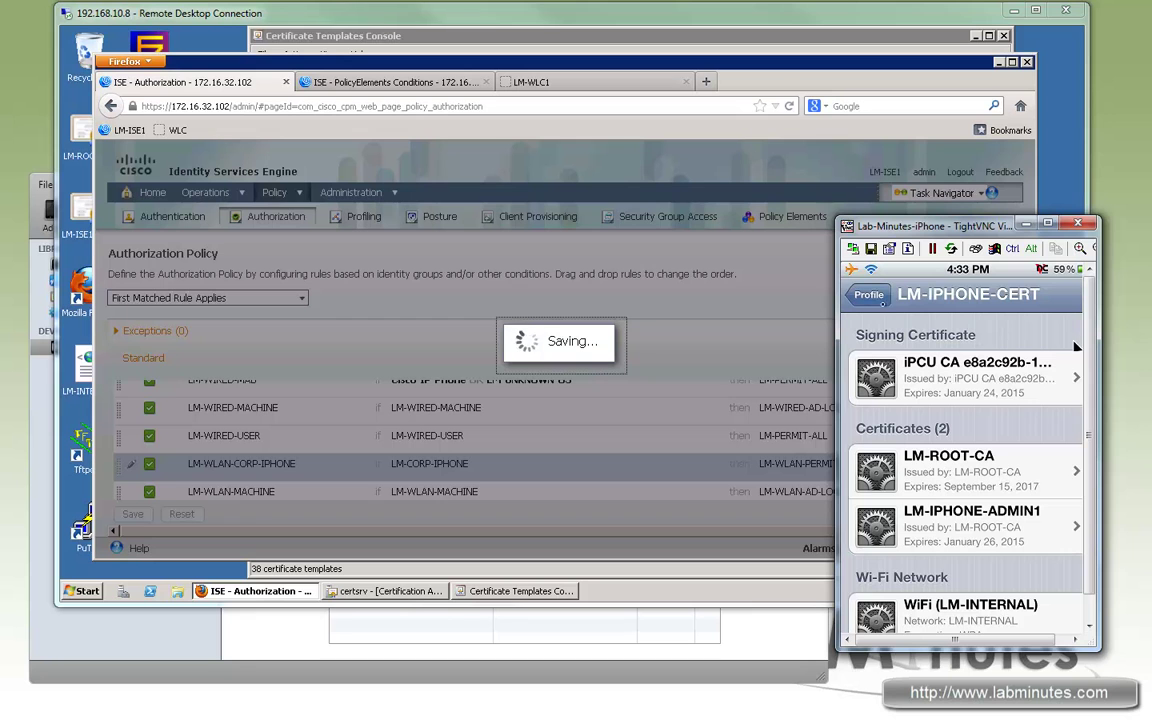
left_click(869, 299)
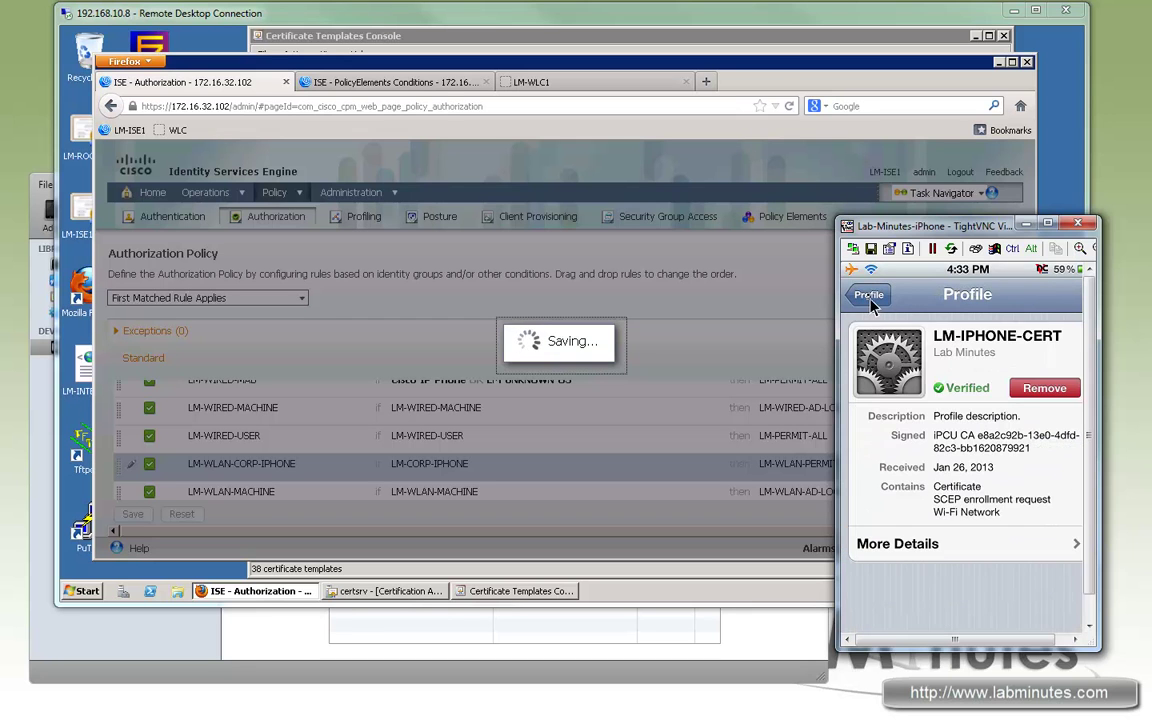
left_click(869, 298)
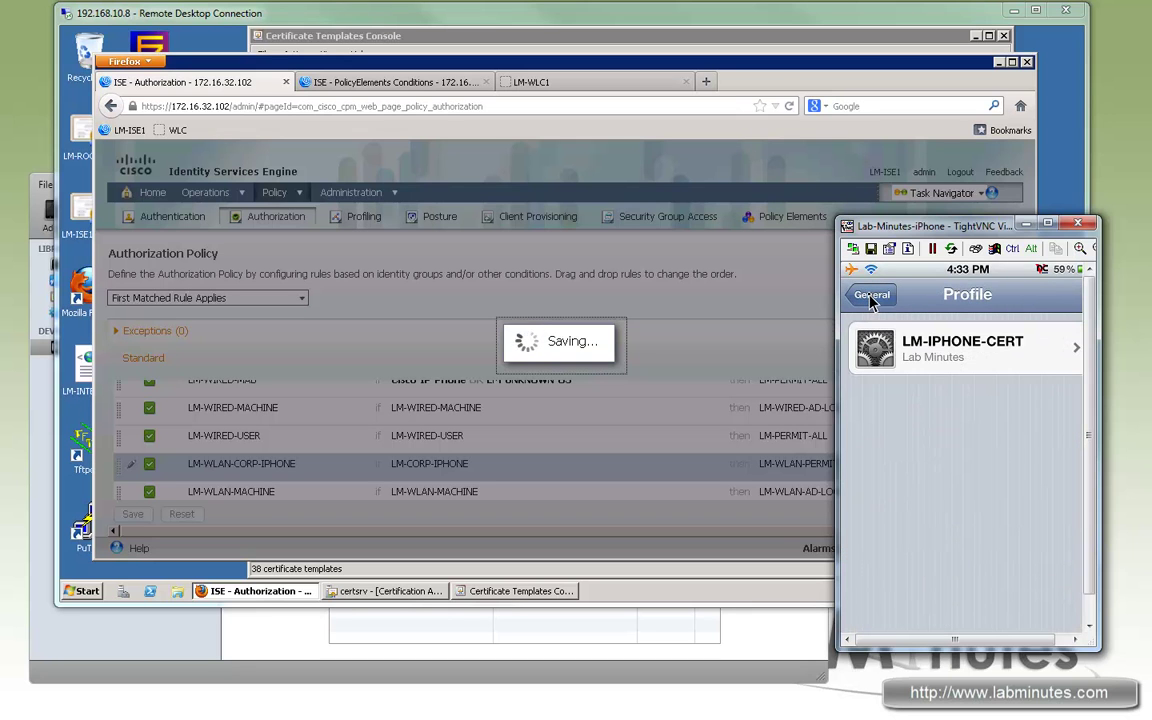
left_click(870, 298)
left_click(870, 298)
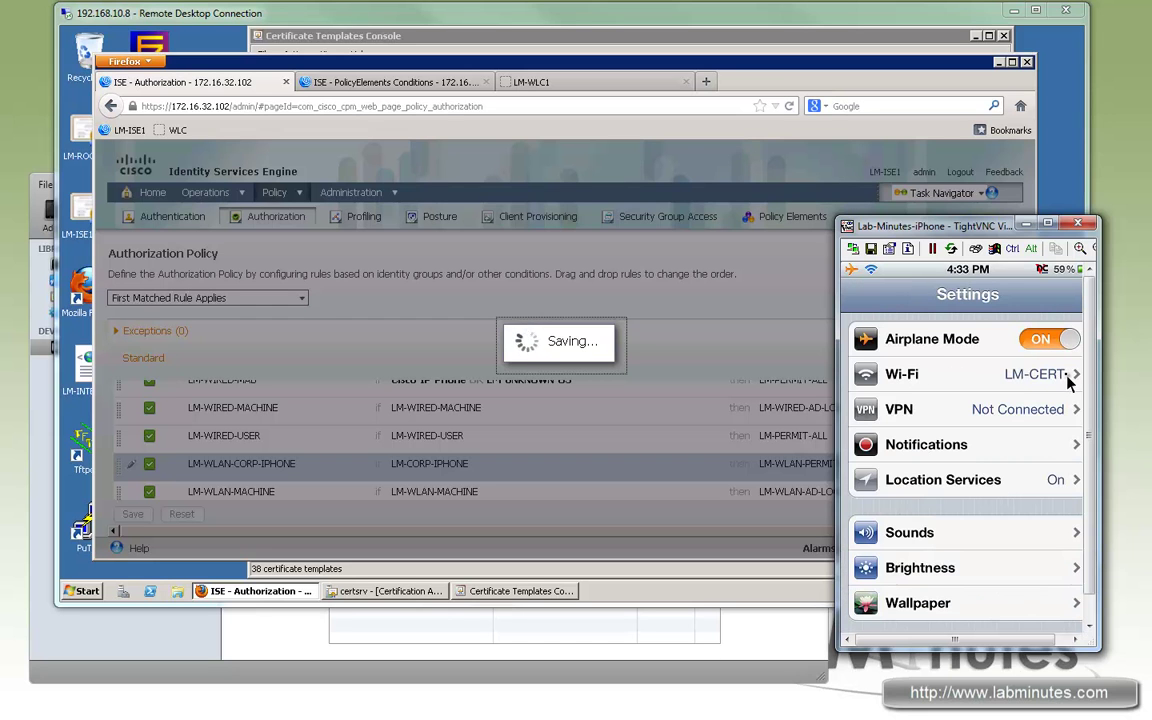
left_click(1070, 378)
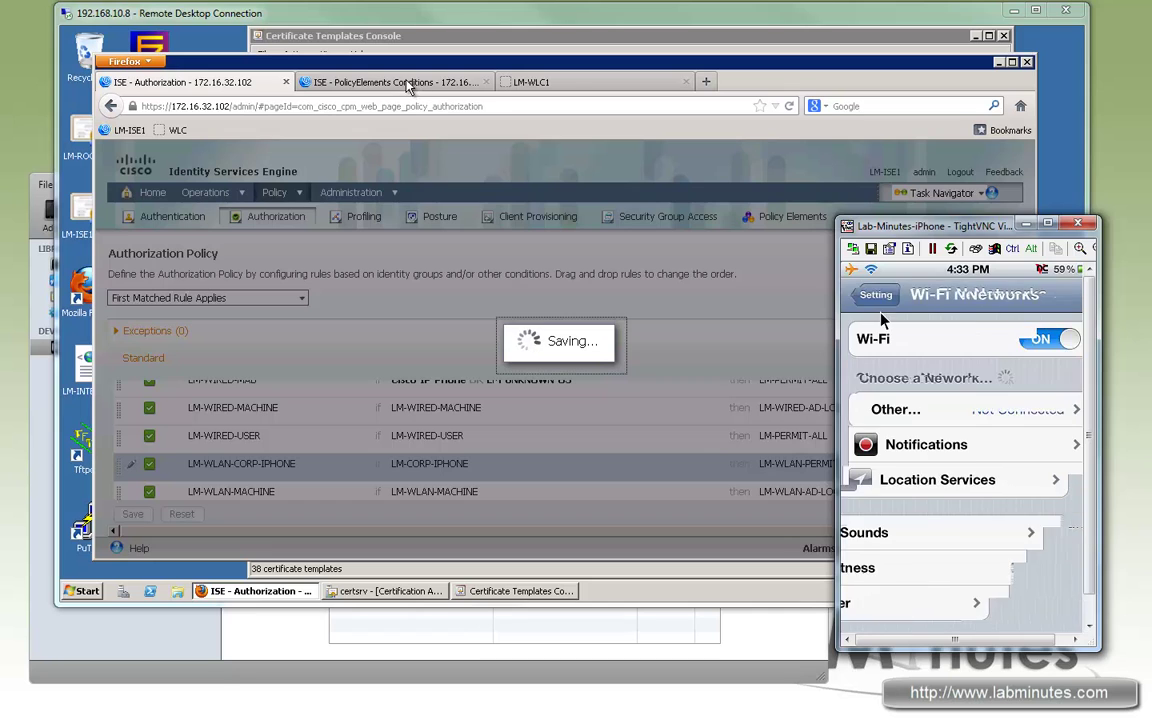
Step: Return to the ISE browser session and open the live authentications page in a separate tab
left_click(417, 84)
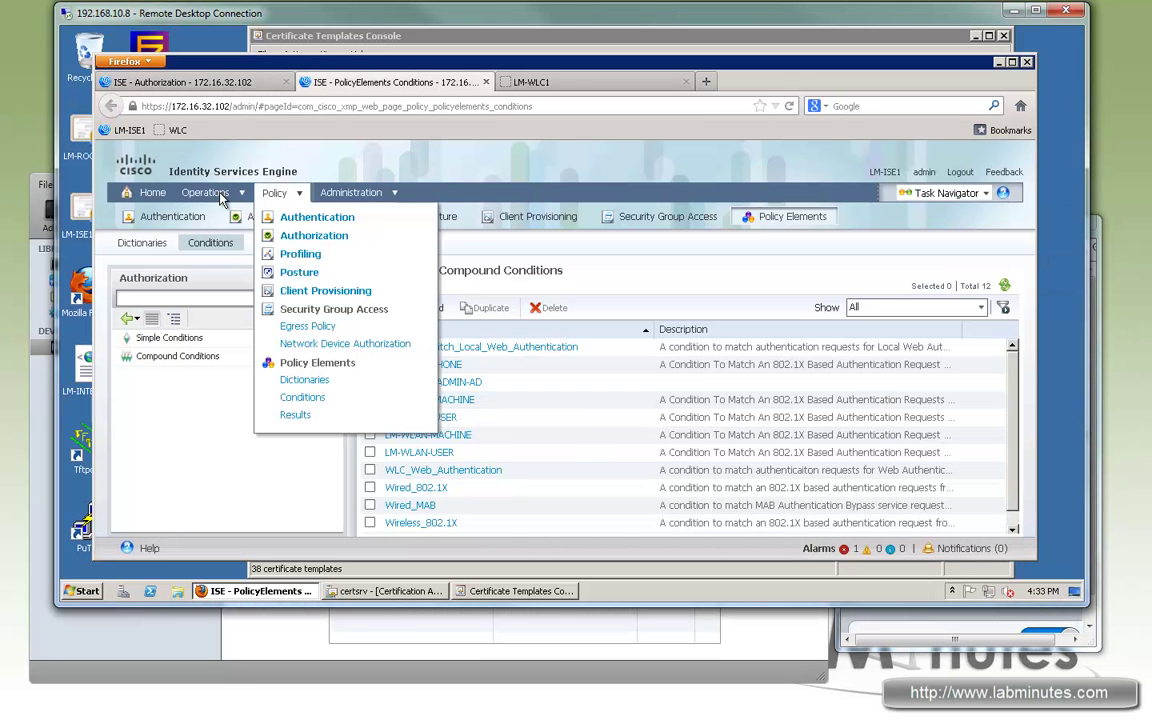
mouse_move(222, 196)
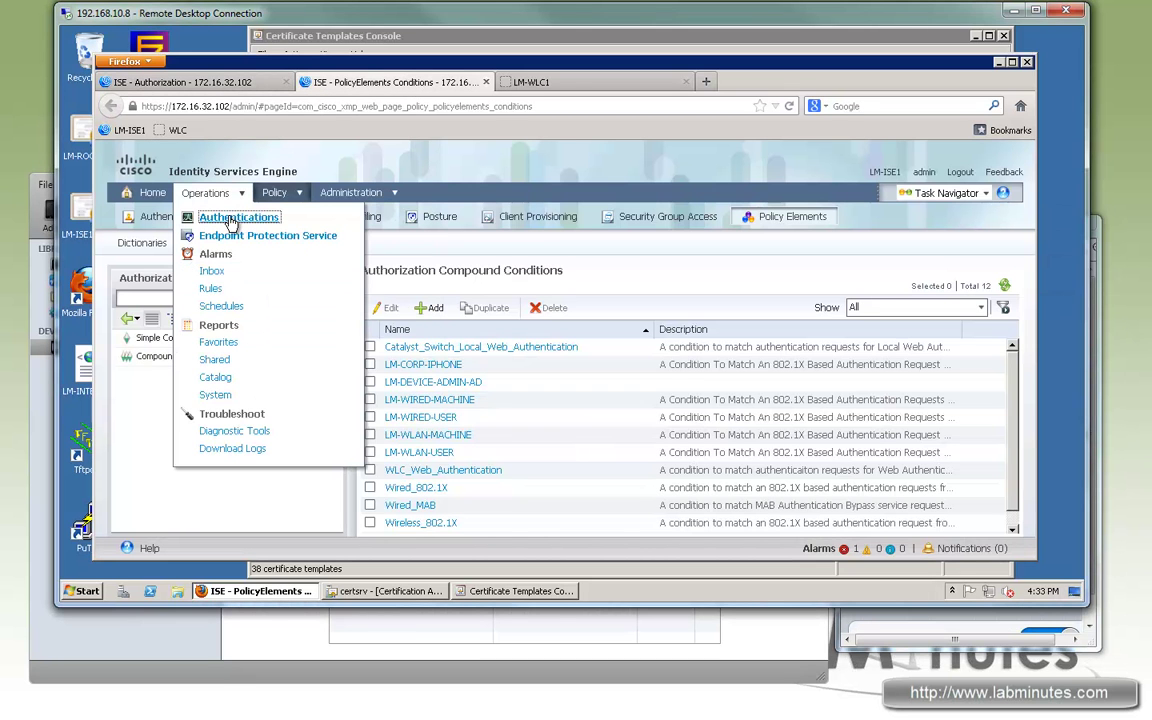
right_click(231, 221)
left_click(270, 228)
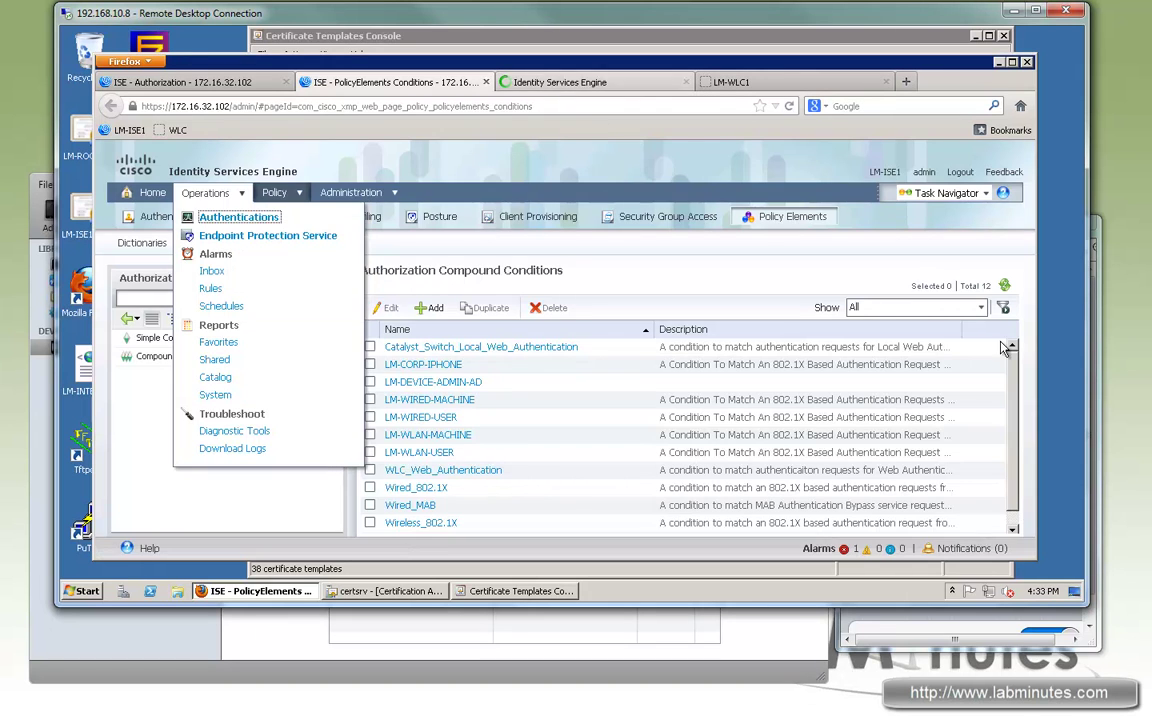
left_click(573, 84)
Step: Check the saved authorization policy for the LM-WLAN-CORP-IPHONE rule and its place among the wireless rules
left_click(220, 86)
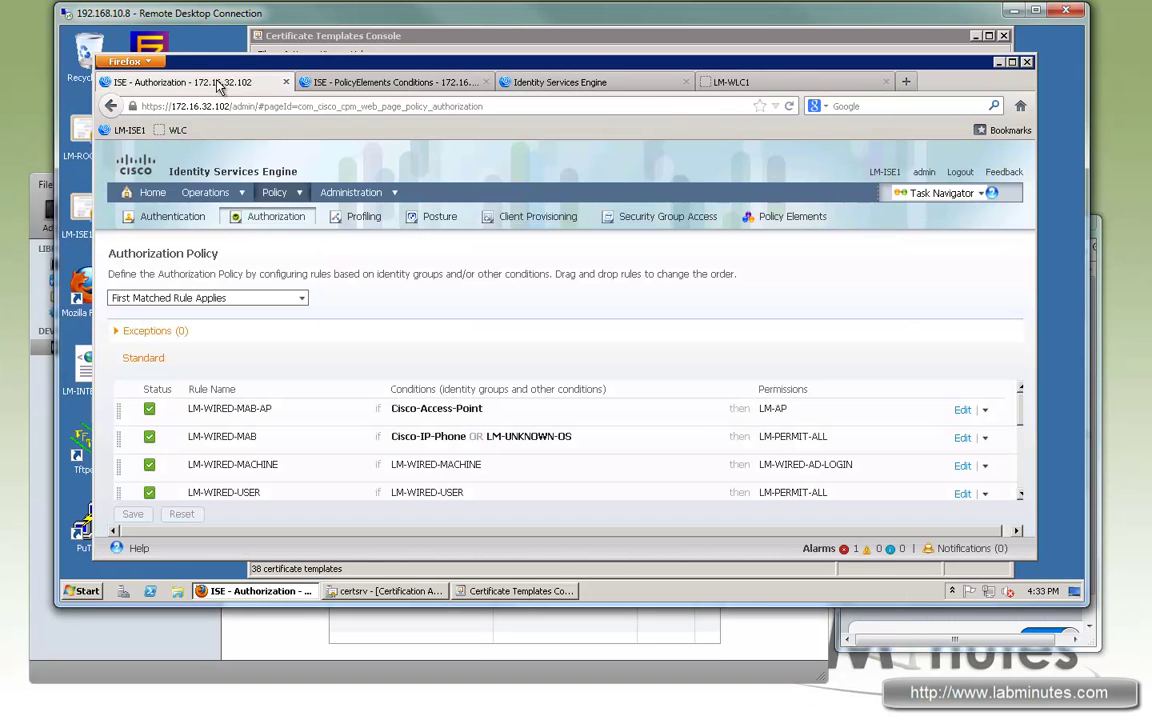
left_click_drag(1022, 412, 1022, 435)
scroll(1022, 436, "down", 2)
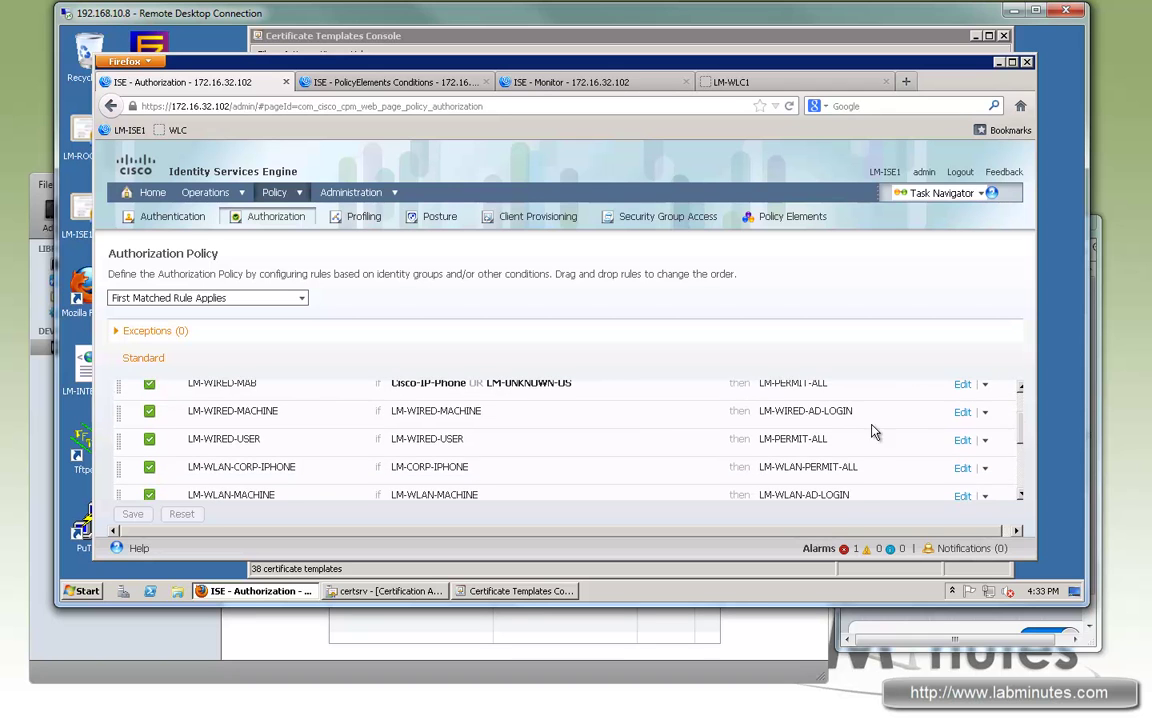
Step: Join the iPhone to the LM-INTERNAL wireless network and check the IP address details of that connection
left_click(1098, 378)
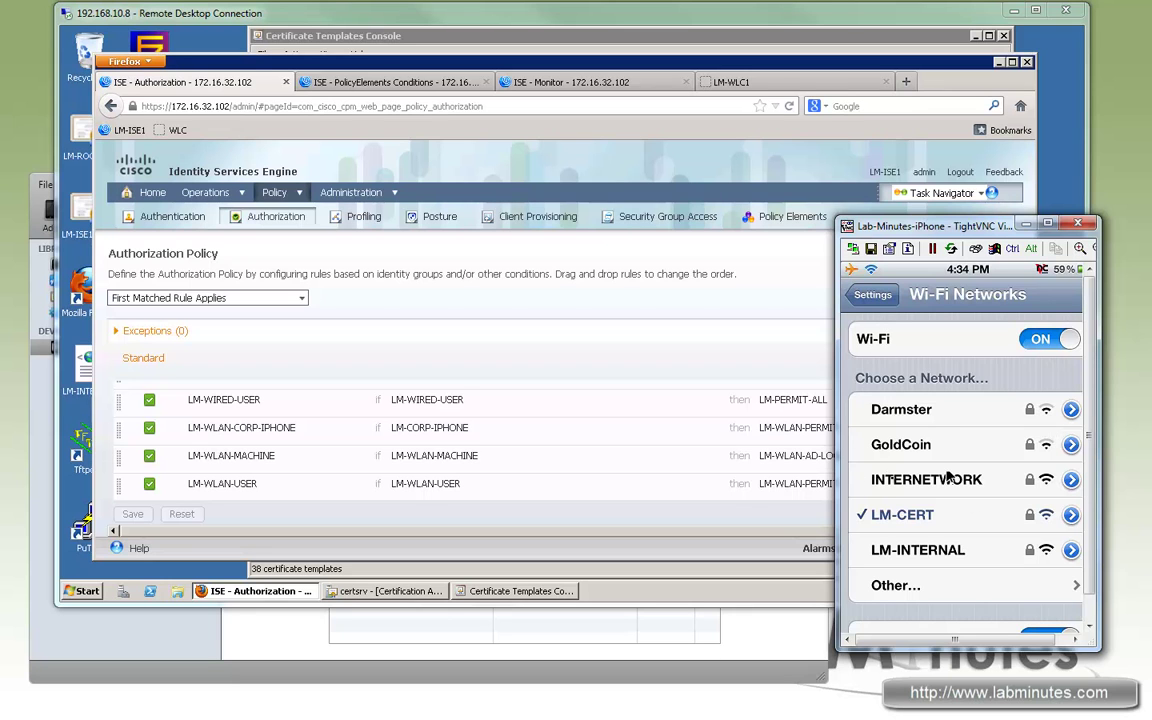
left_click(900, 552)
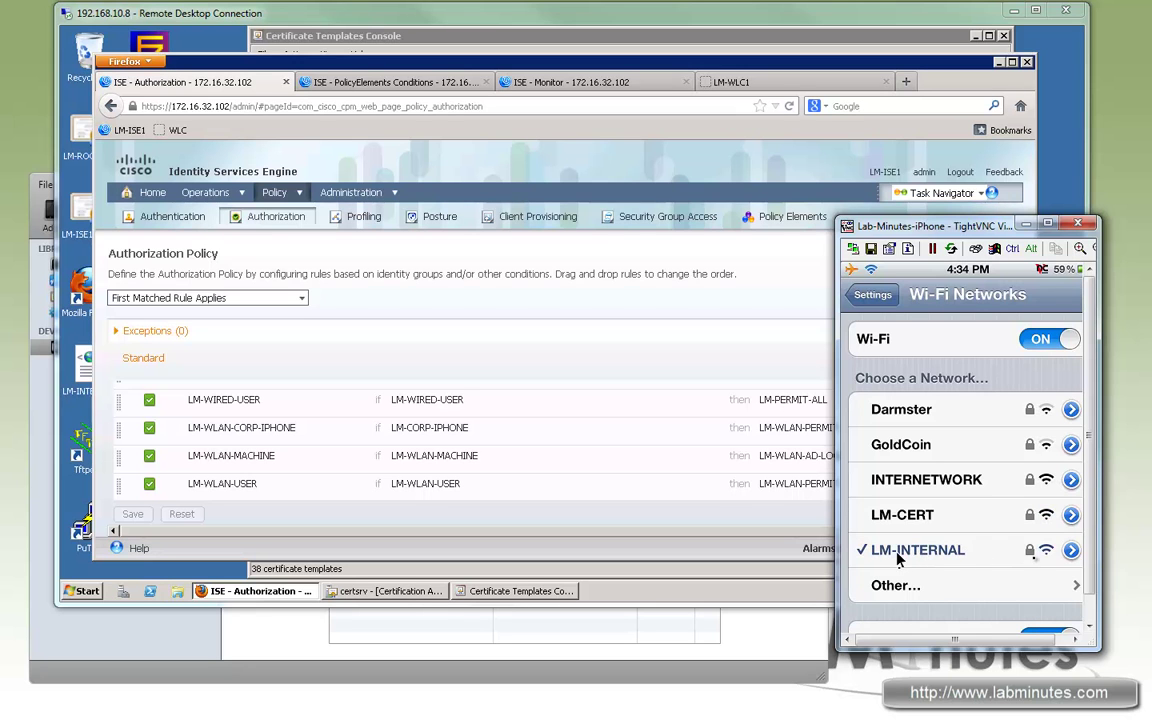
left_click(1071, 551)
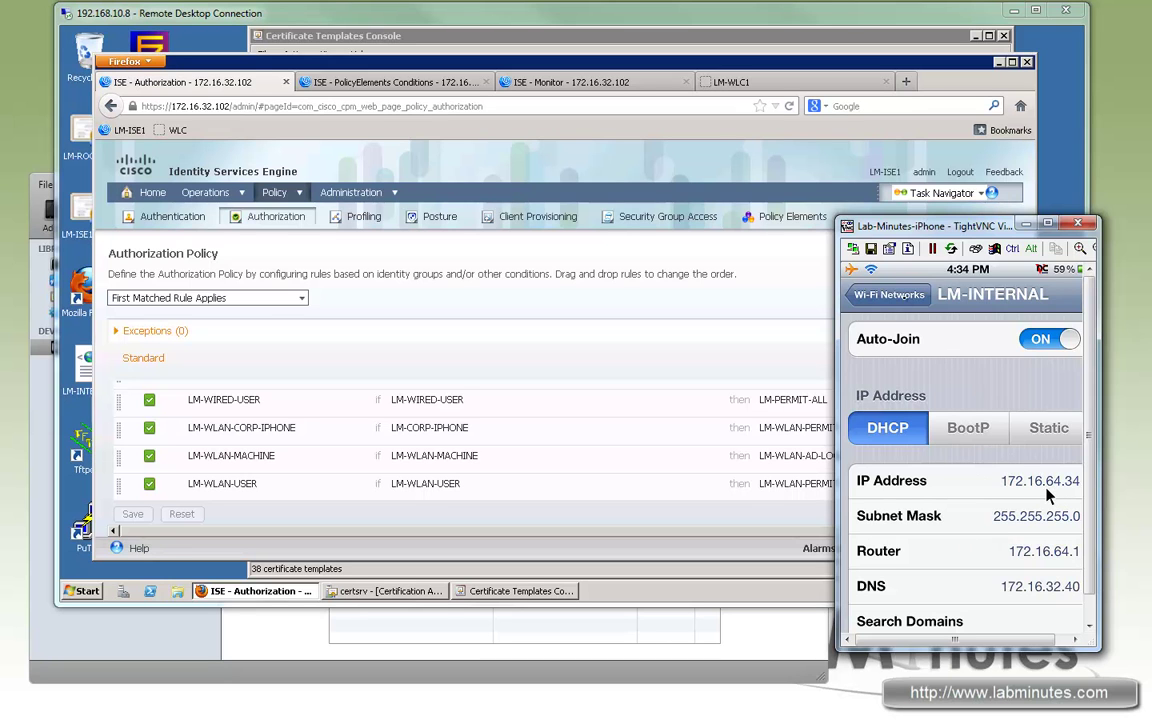
left_click(887, 296)
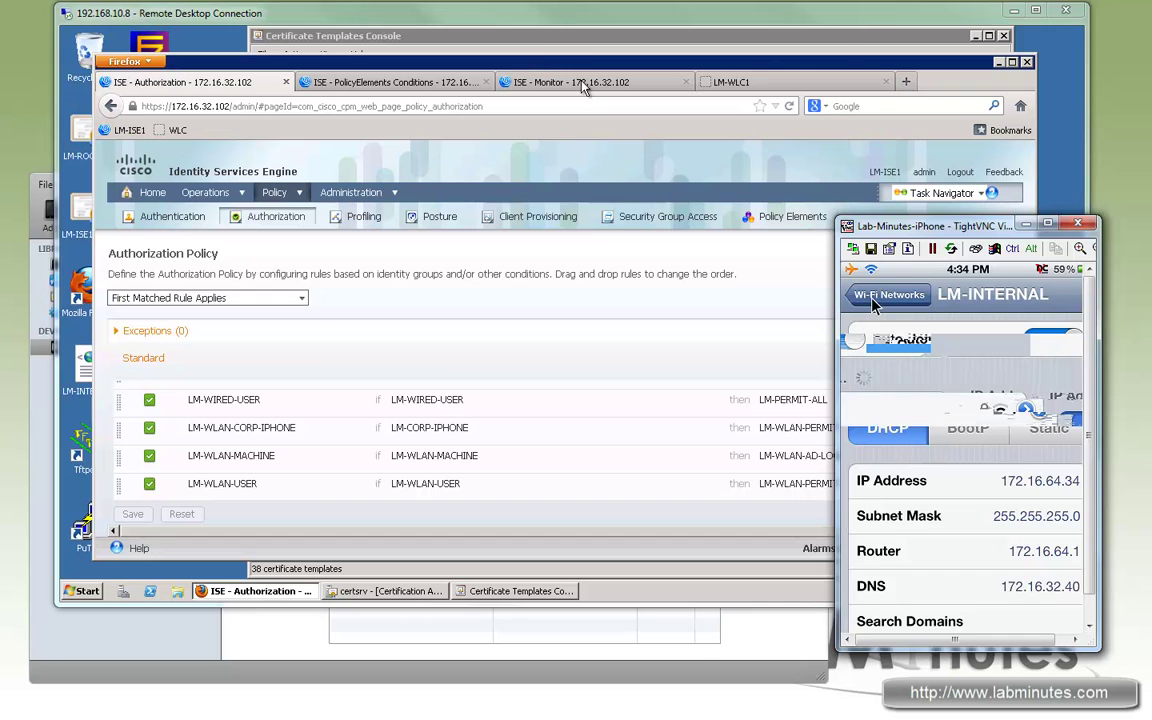
Step: Refresh the ISE live authentications list and check it for the iPhone's wireless authentication entry
left_click(570, 82)
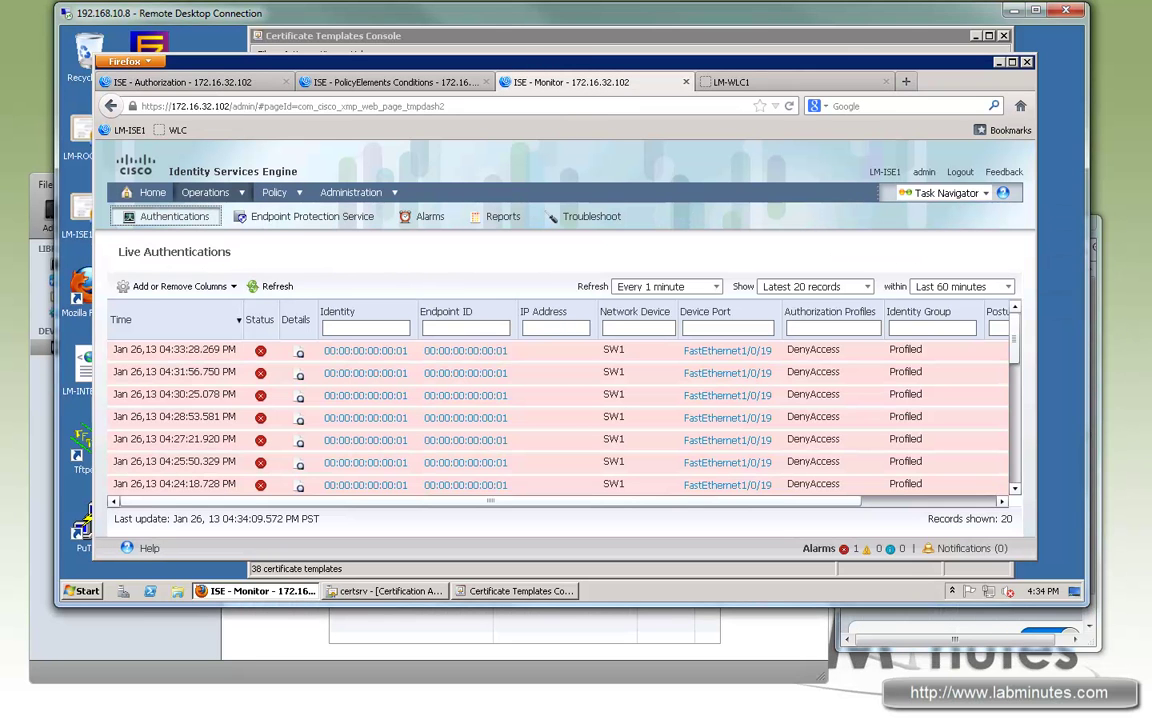
left_click(272, 286)
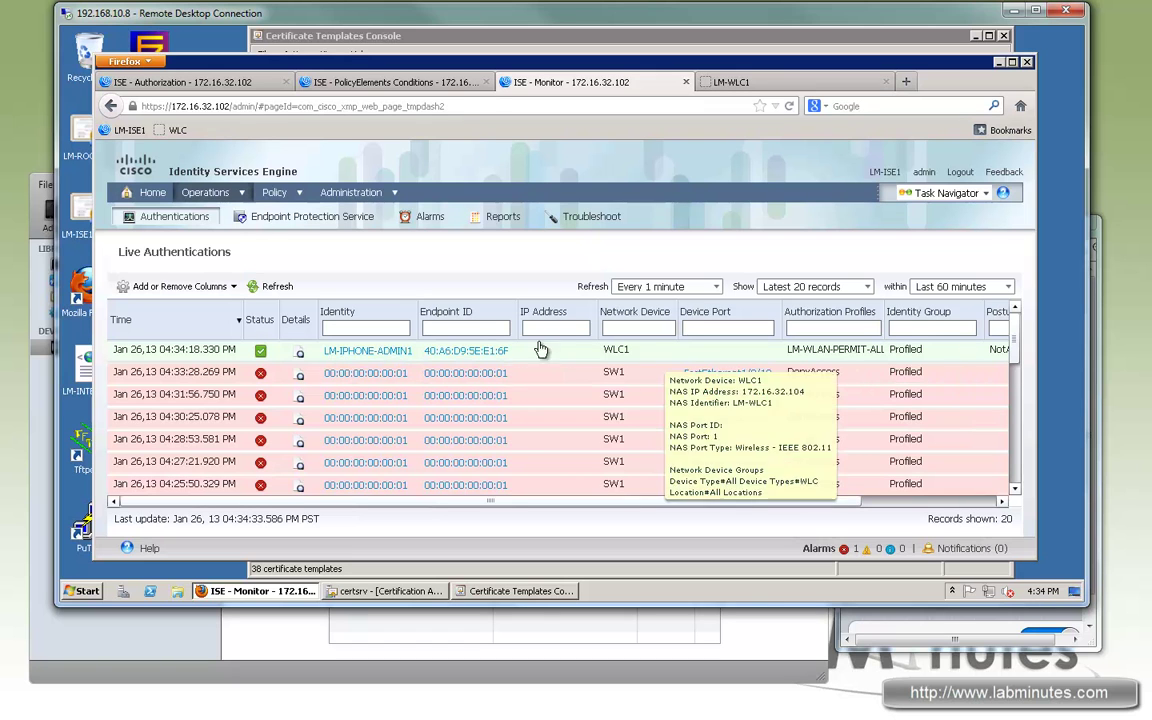
Step: Switch to the iPhone's VNC session, open Safari, and load google.com to test internet access
left_click(968, 648)
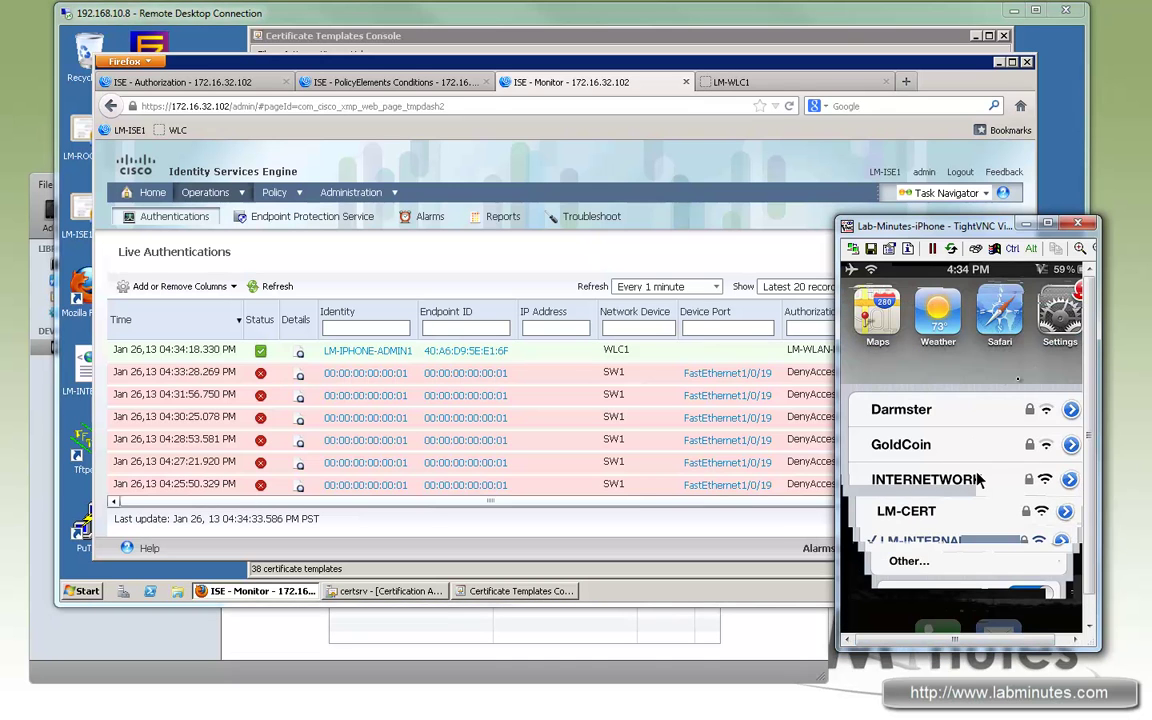
left_click(999, 315)
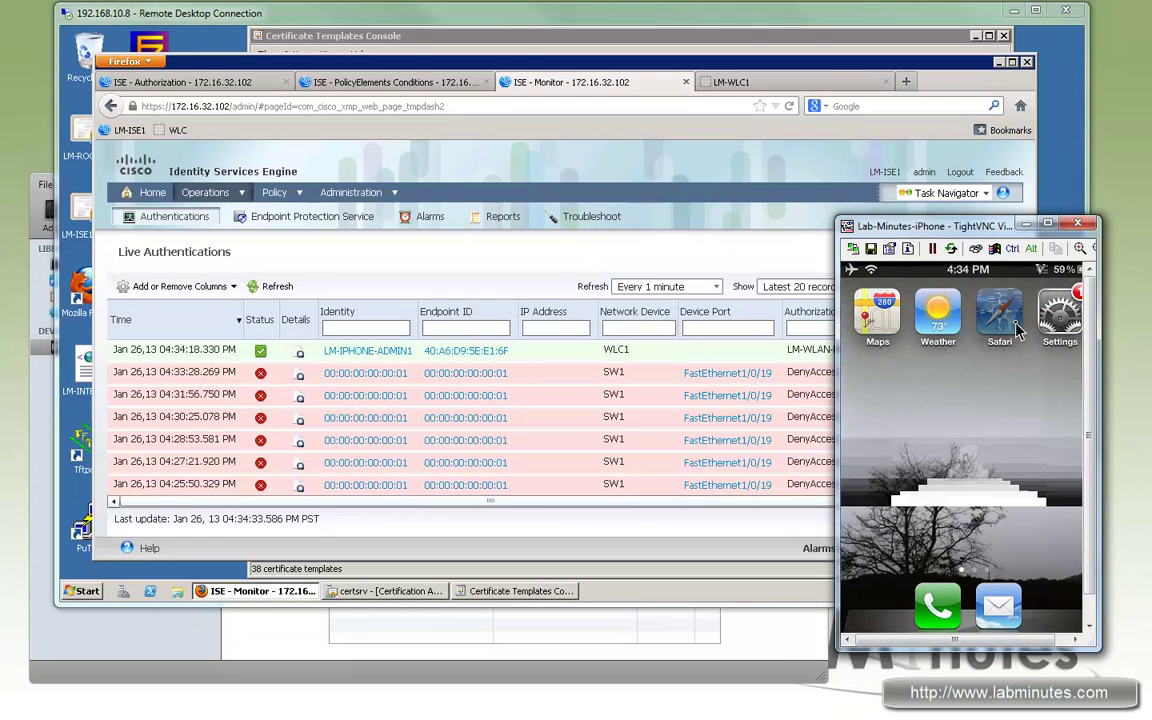
type("google.com")
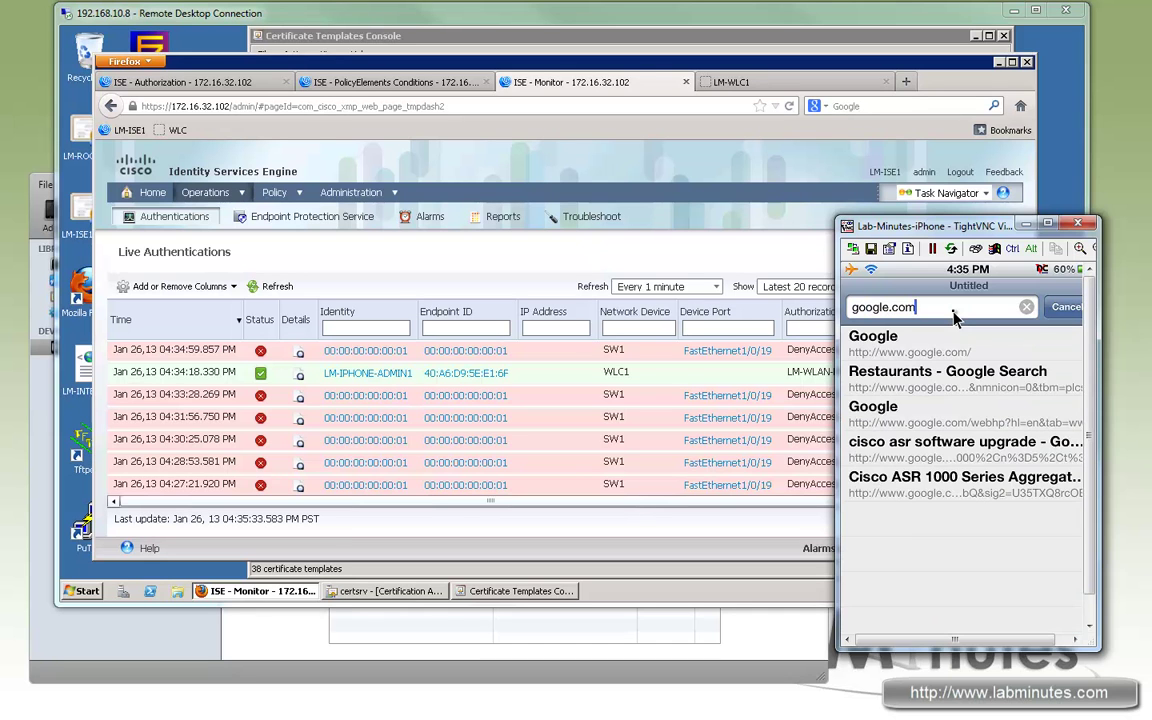
key("Return")
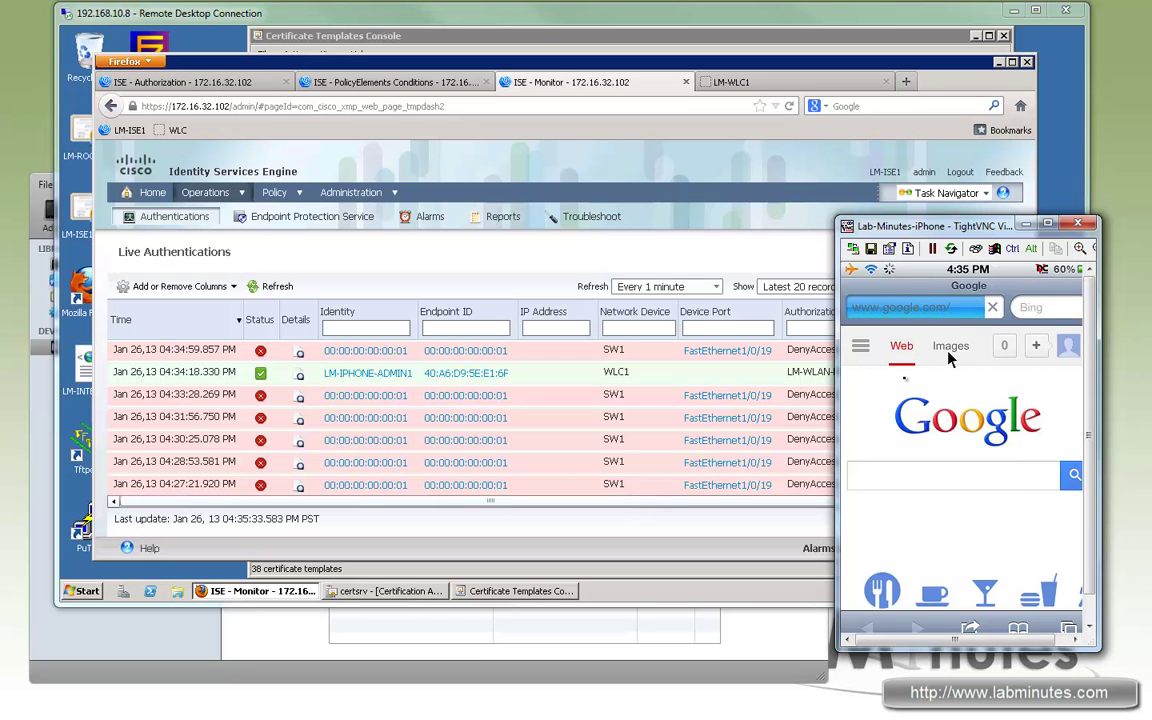
Step: Dismiss the link options on the iPhone's Google page and open the Images page as a further browsing test
left_click(948, 348)
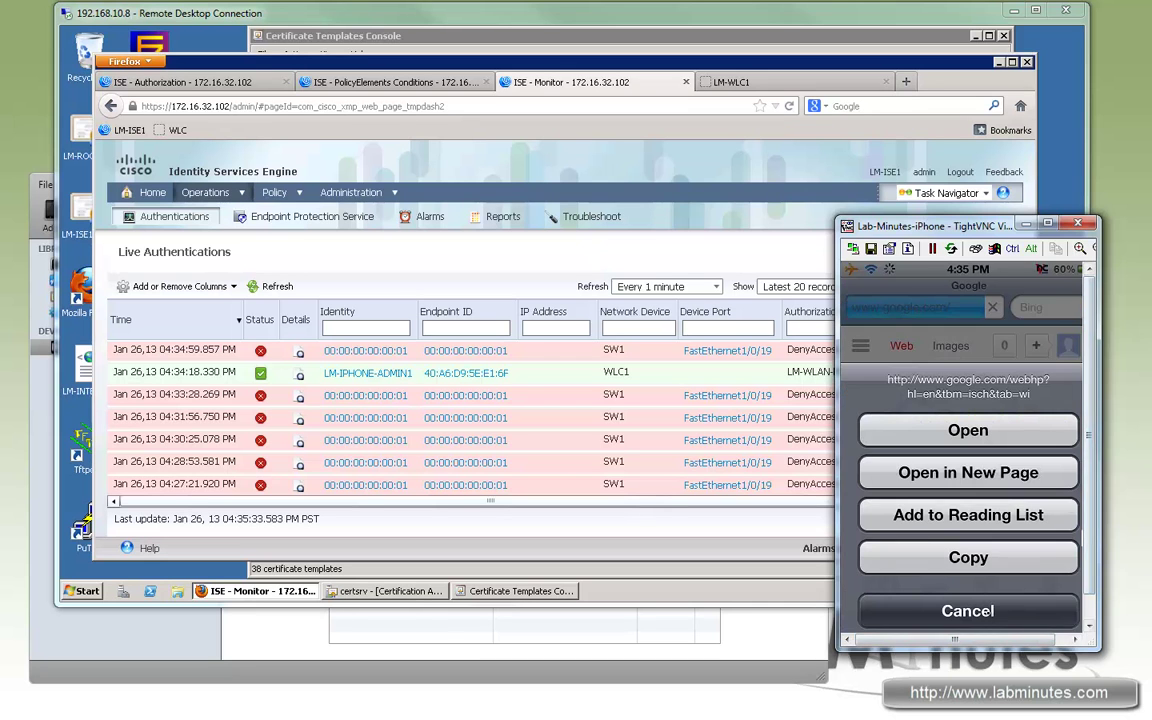
left_click(985, 605)
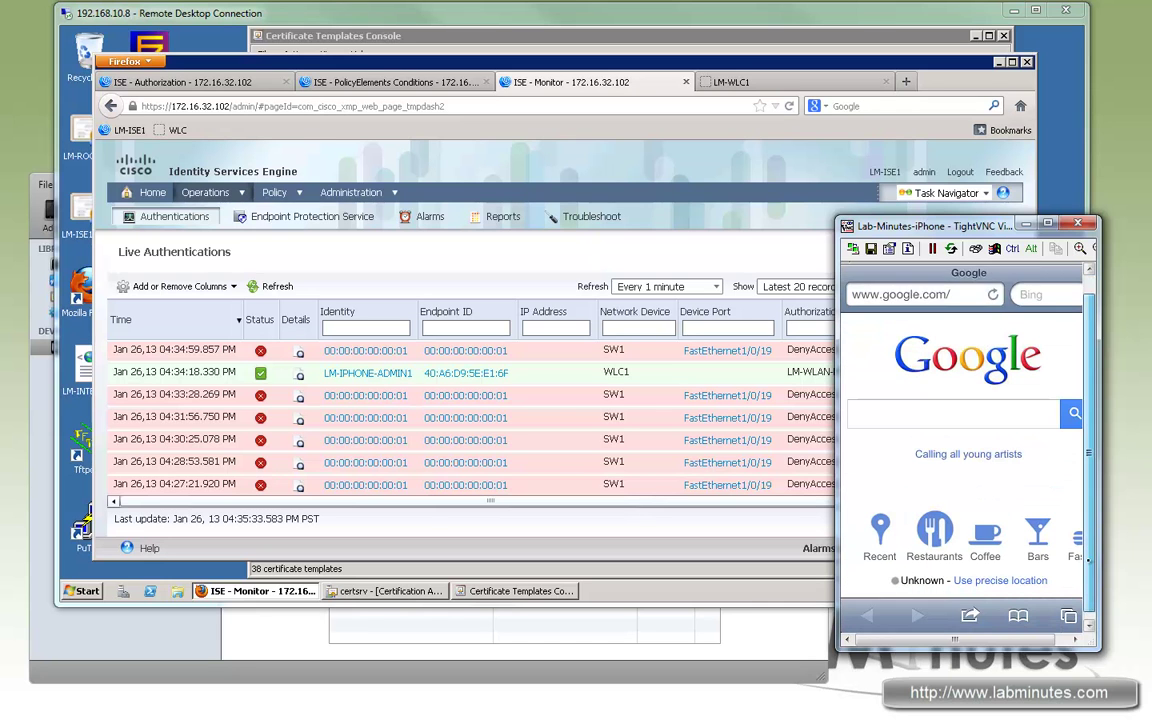
mouse_move(904, 639)
left_mouse_down()
mouse_move(916, 638)
mouse_move(902, 638)
left_mouse_up()
left_click_drag(1089, 430, 1089, 402)
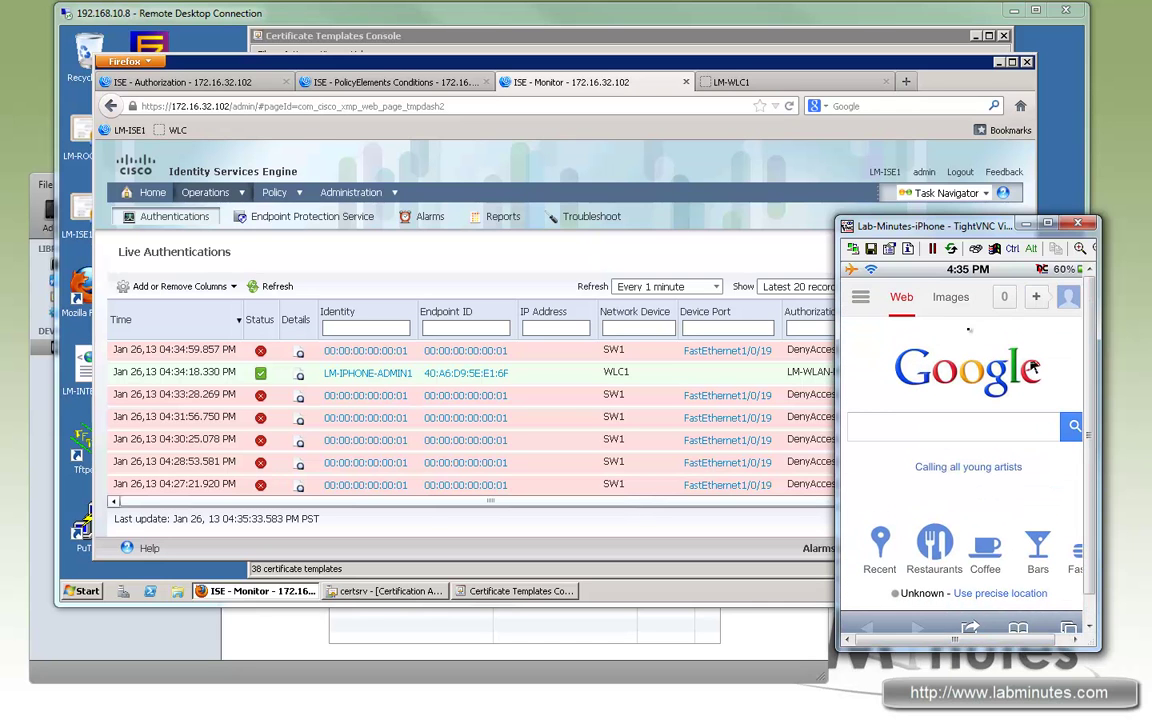
left_click(984, 388)
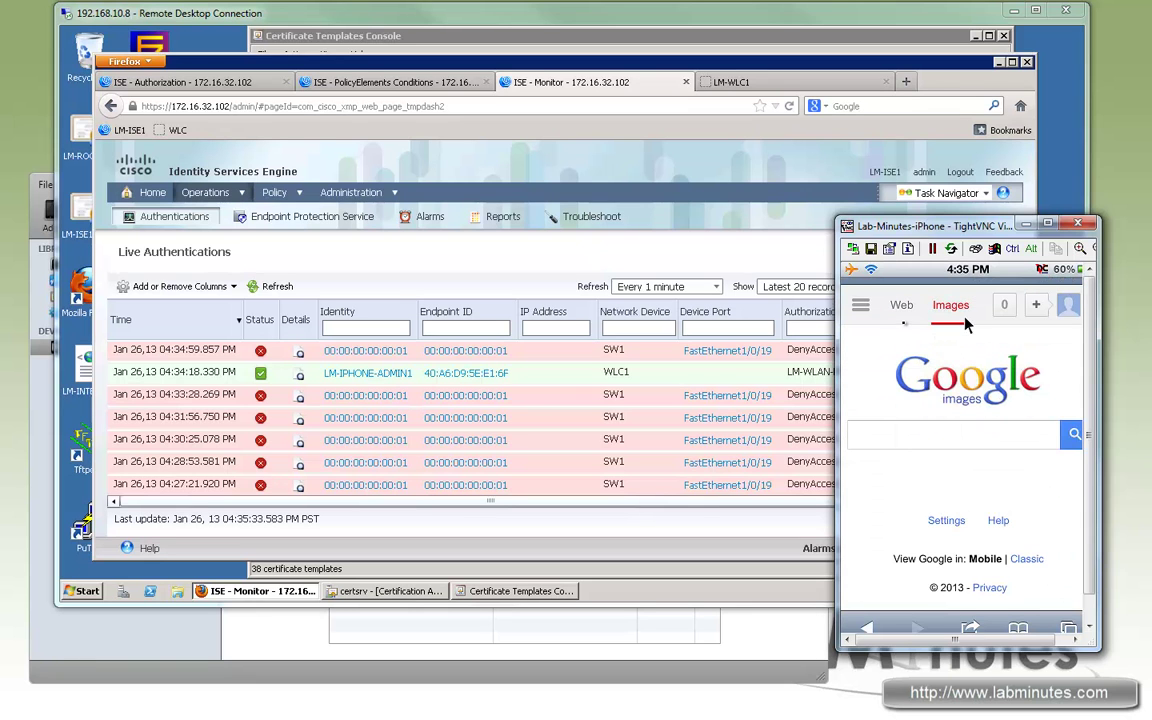
Step: Return to the ISE session, open the details of LM-IPHONE-ADMIN1's authentication, and check its authorization profile and authentication protocol in the summary
left_click(618, 22)
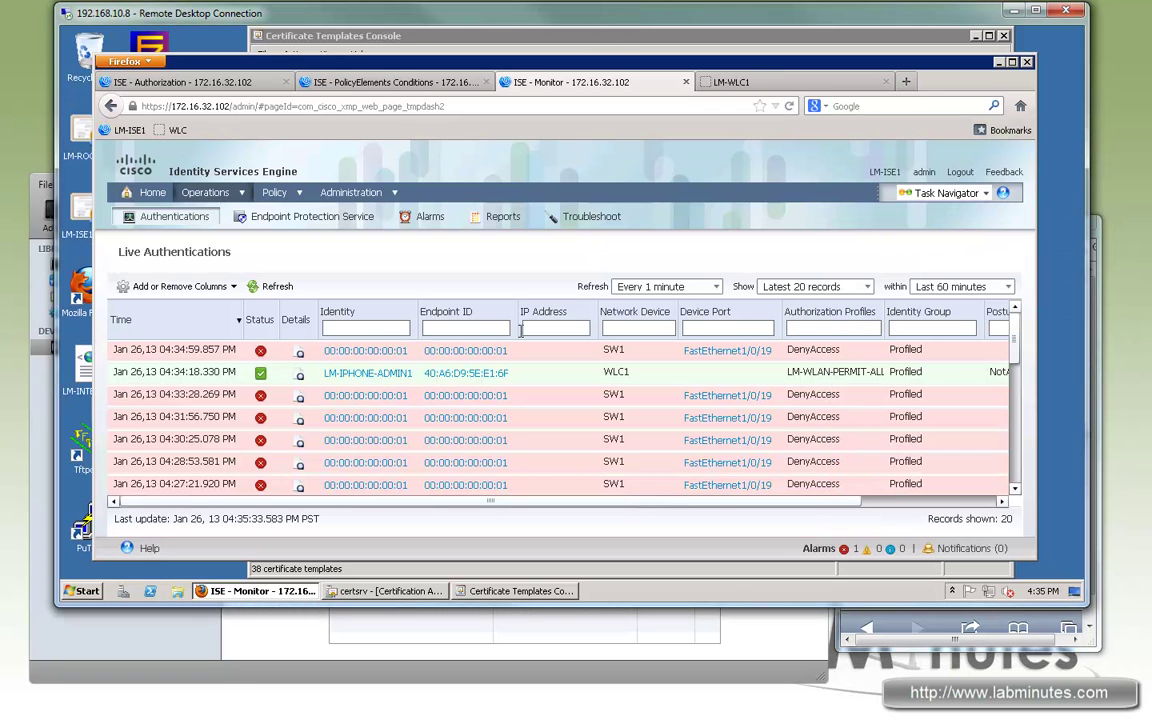
left_click(299, 374)
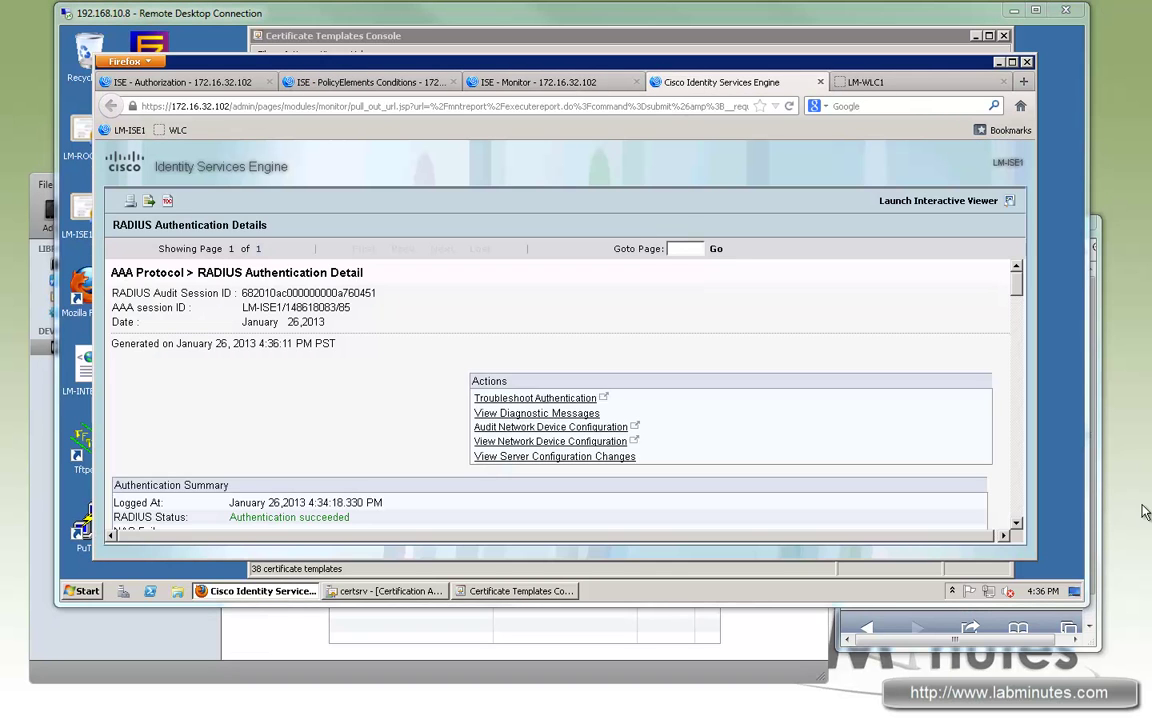
scroll(372, 405, "down", 3)
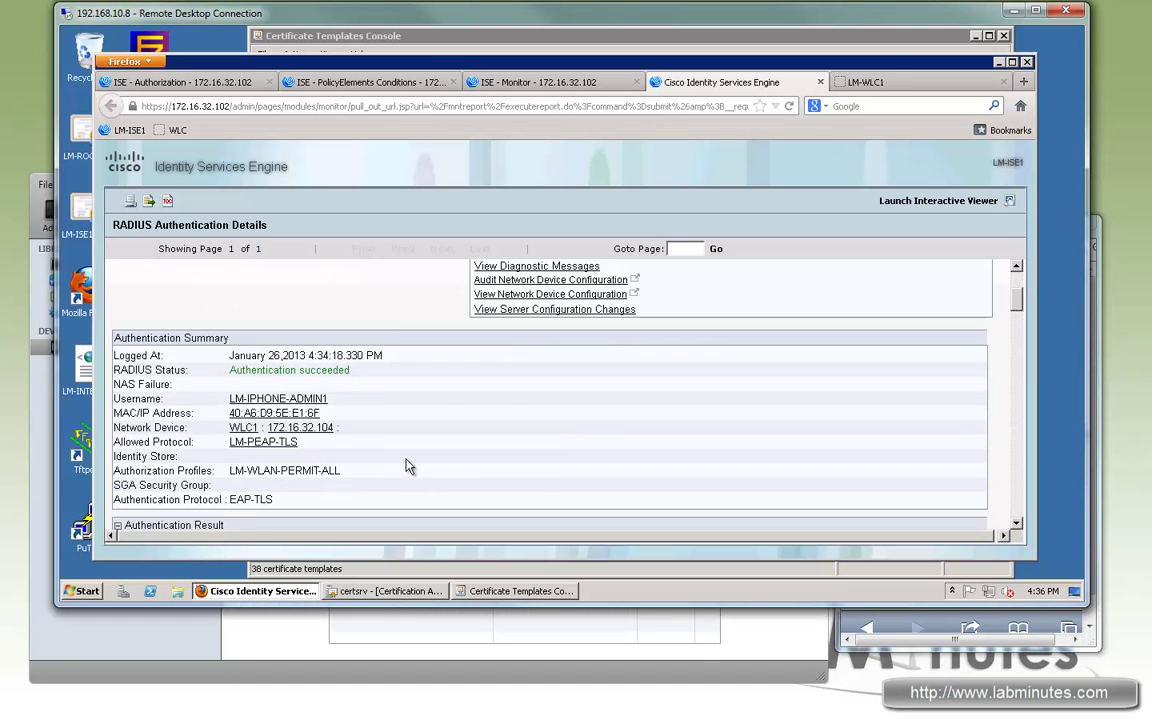
scroll(408, 466, "down", 1)
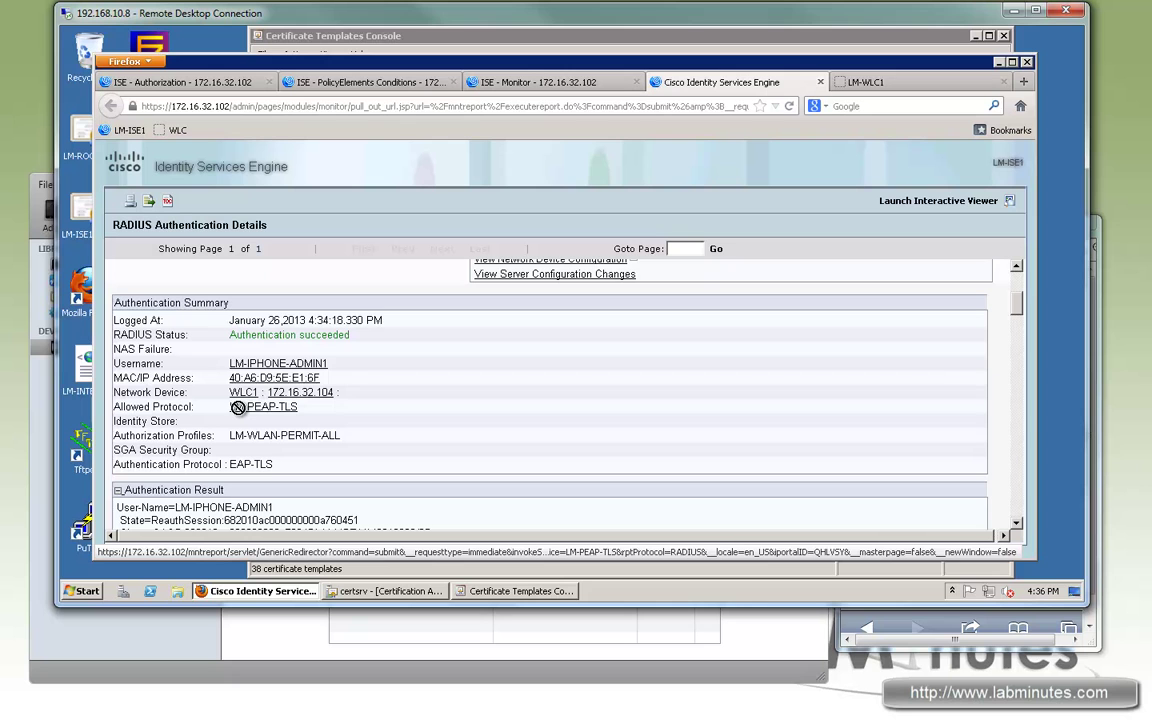
left_click_drag(228, 436, 335, 428)
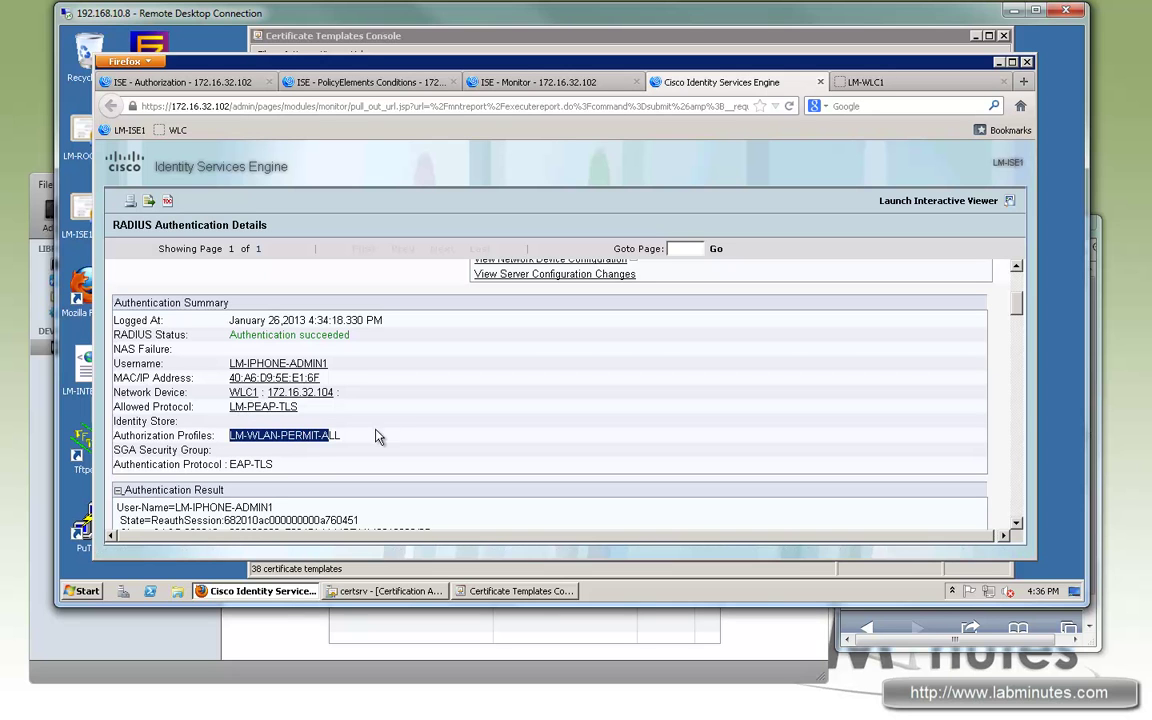
scroll(305, 440, "down", 1)
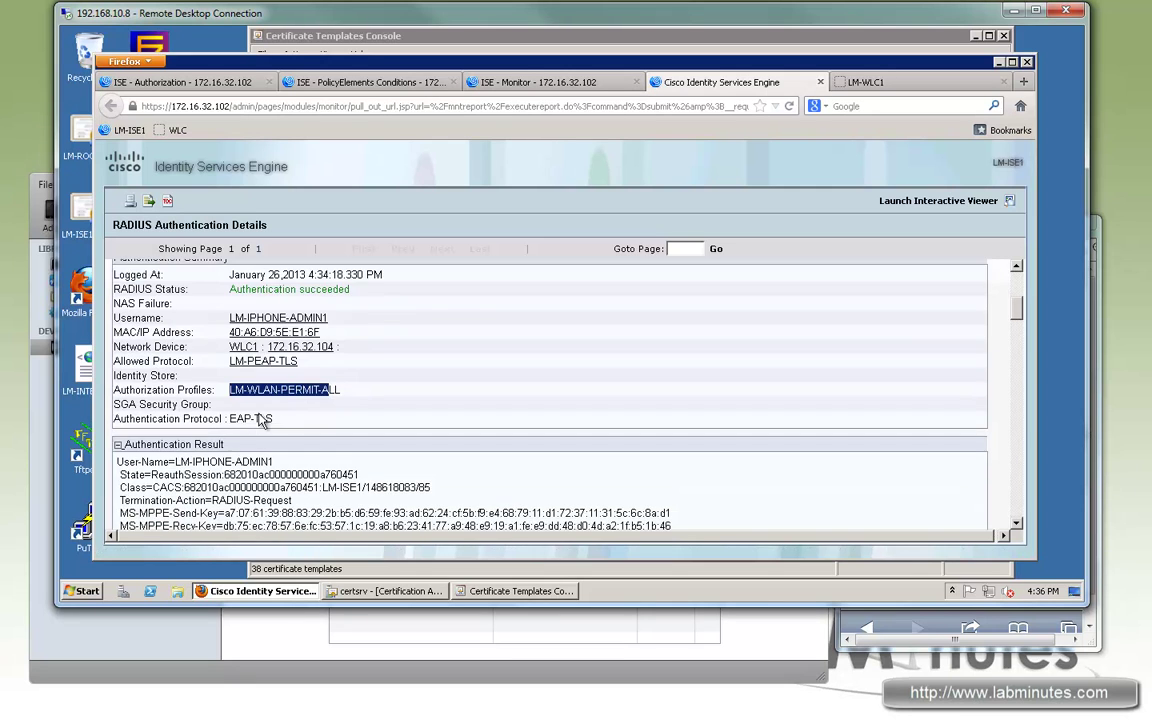
left_click_drag(230, 418, 404, 418)
Step: Examine the authentication result and details in the RADIUS report, including the username and the matched authorization policy rule
scroll(537, 401, "down", 5)
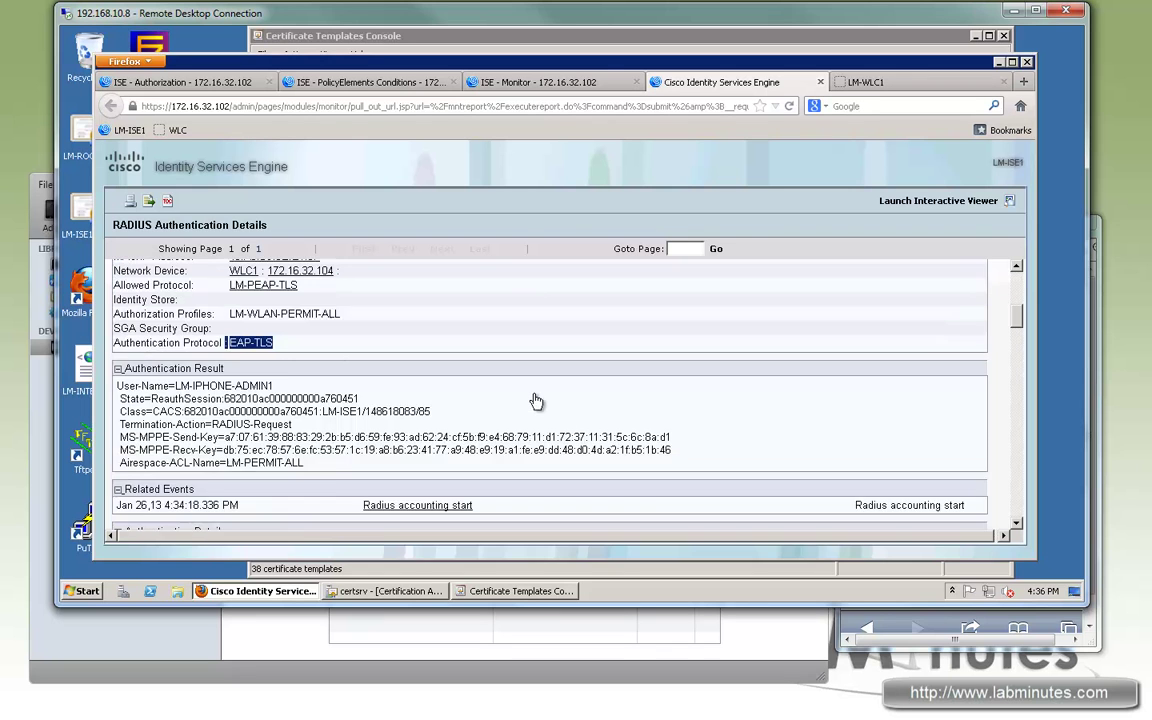
scroll(548, 400, "down", 3)
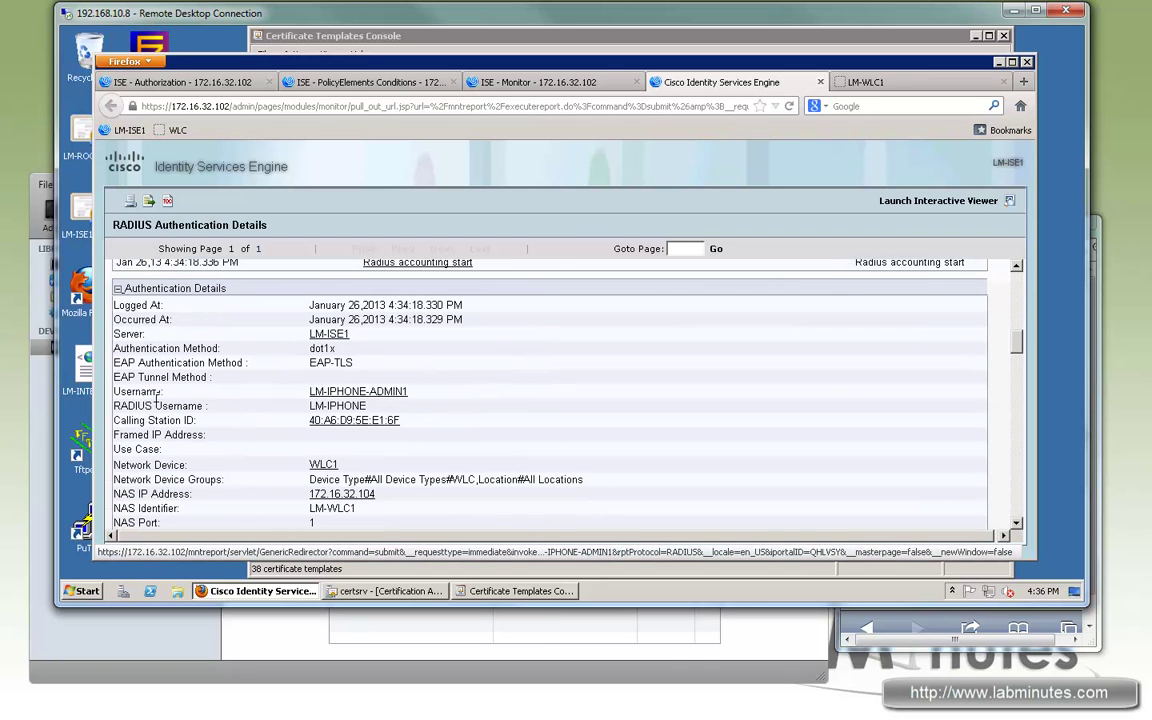
left_click_drag(135, 396, 135, 394)
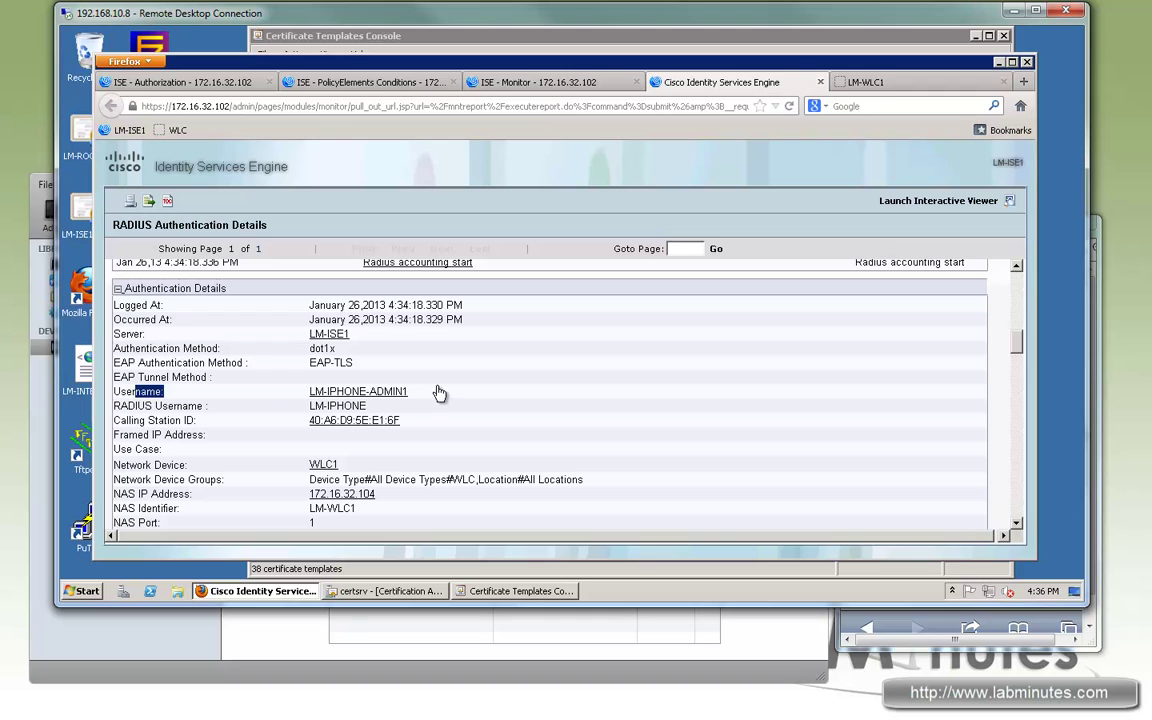
left_click_drag(404, 393, 467, 407)
scroll(445, 413, "down", 6)
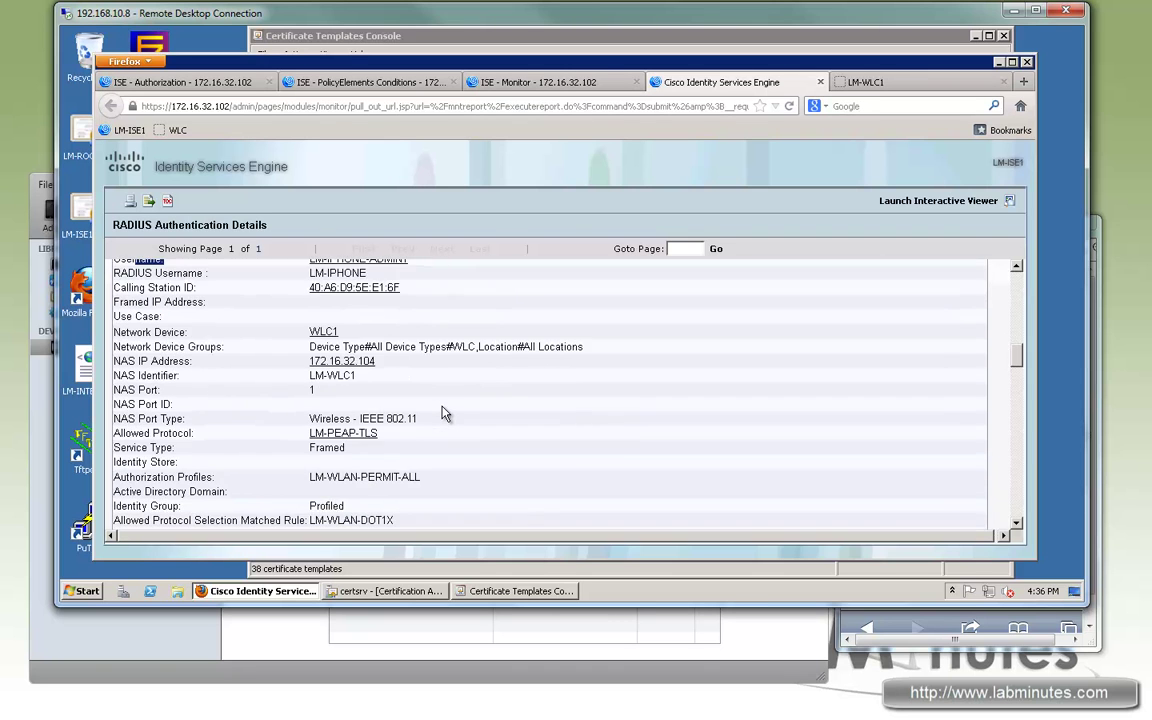
scroll(445, 413, "down", 1)
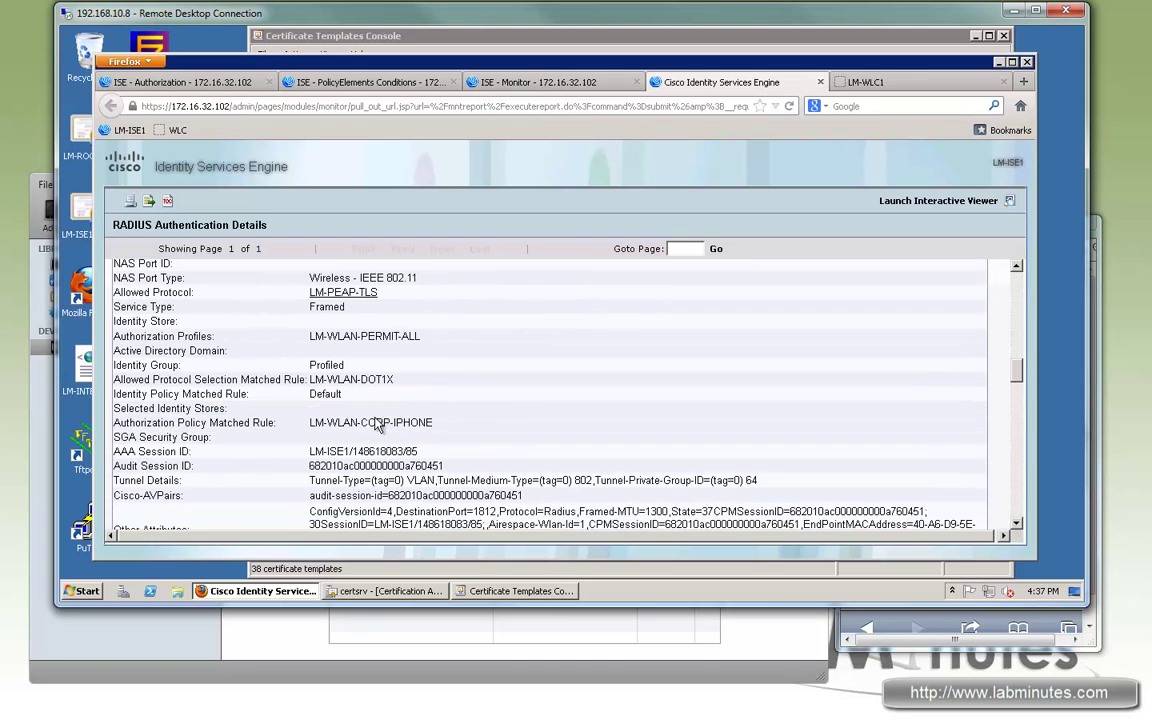
left_click_drag(324, 423, 418, 423)
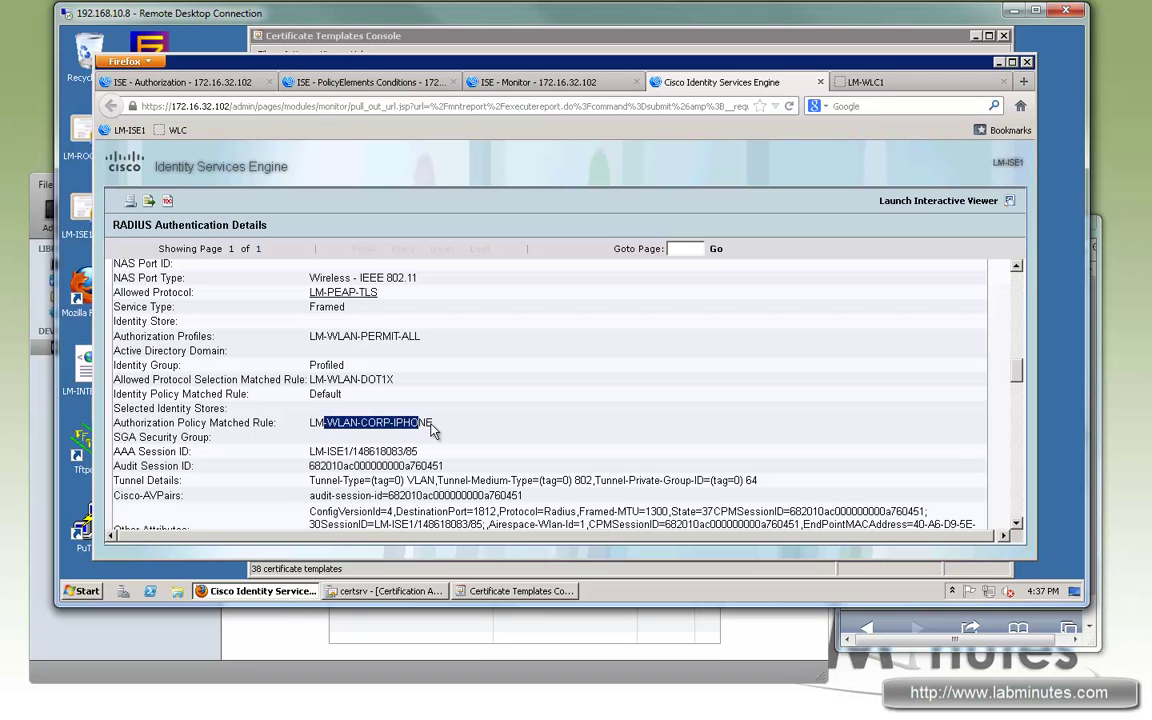
scroll(479, 423, "down", 1)
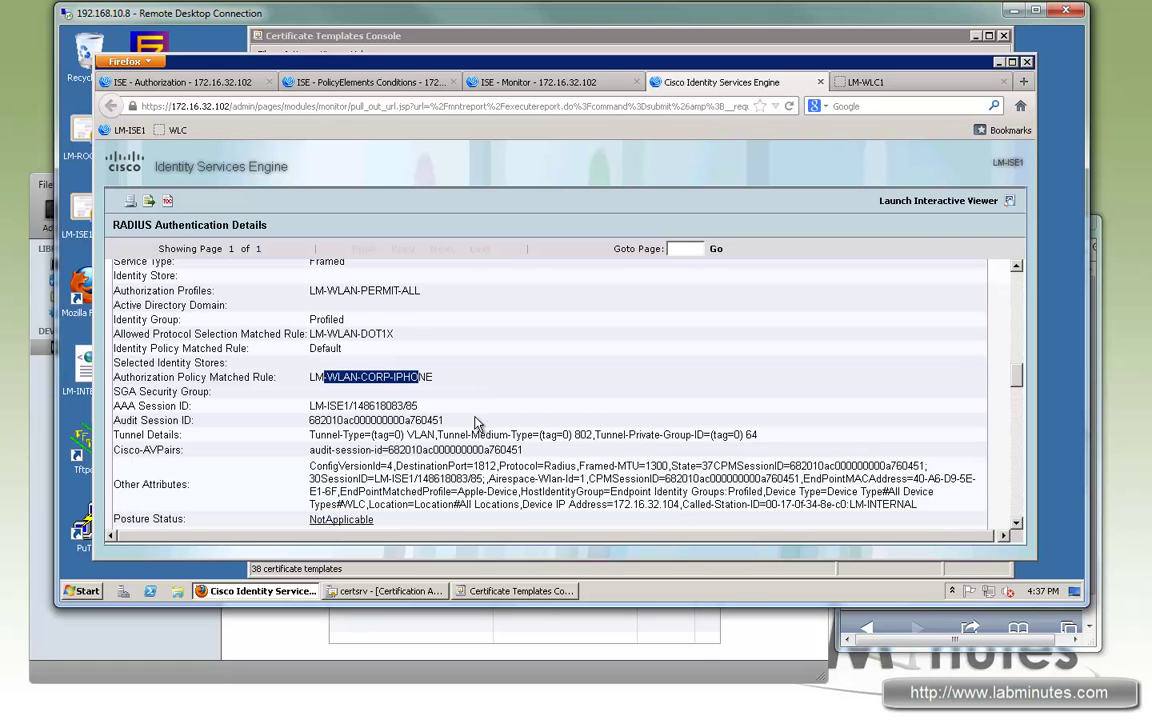
Step: Review the processing steps of the iPhone's RADIUS authentication, recheck the summary, and return to the live authentications list
scroll(476, 416, "down", 10)
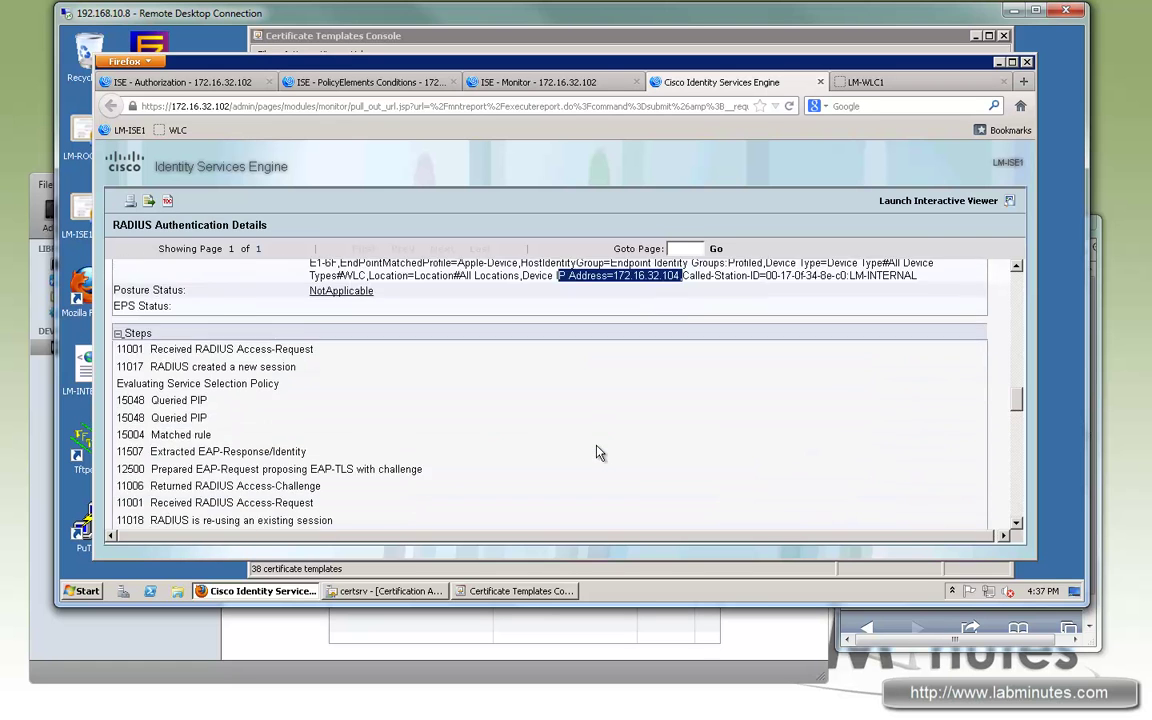
scroll(599, 453, "down", 1)
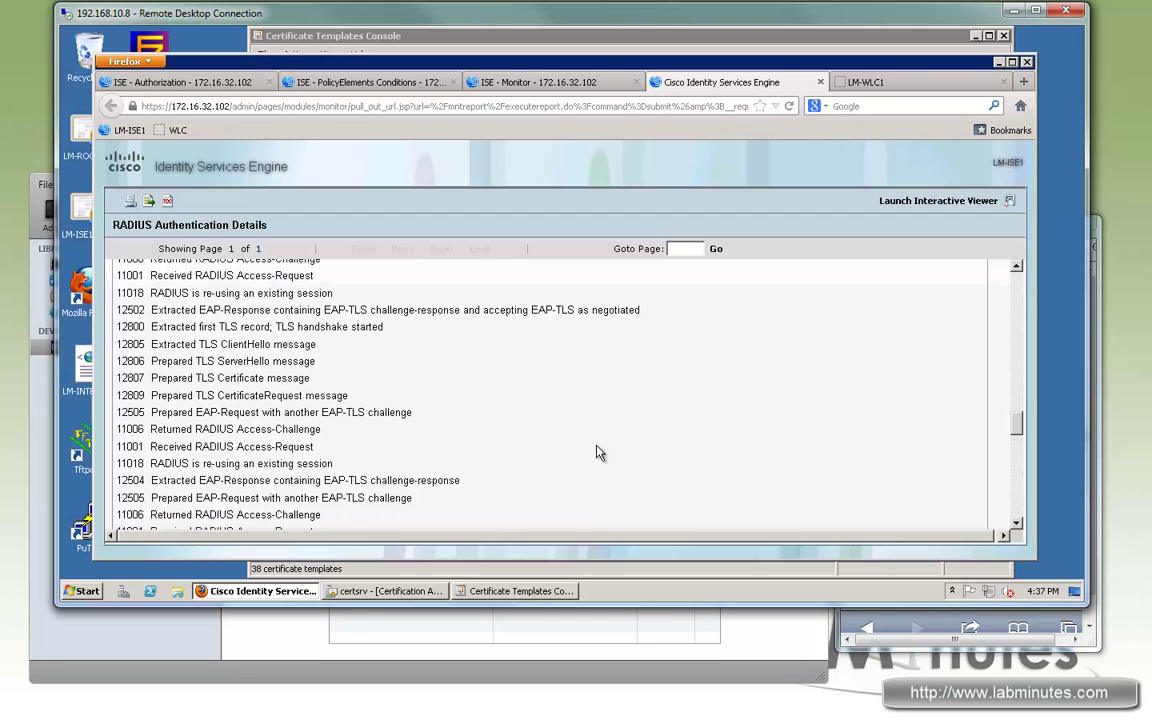
scroll(1020, 474, "down", 10)
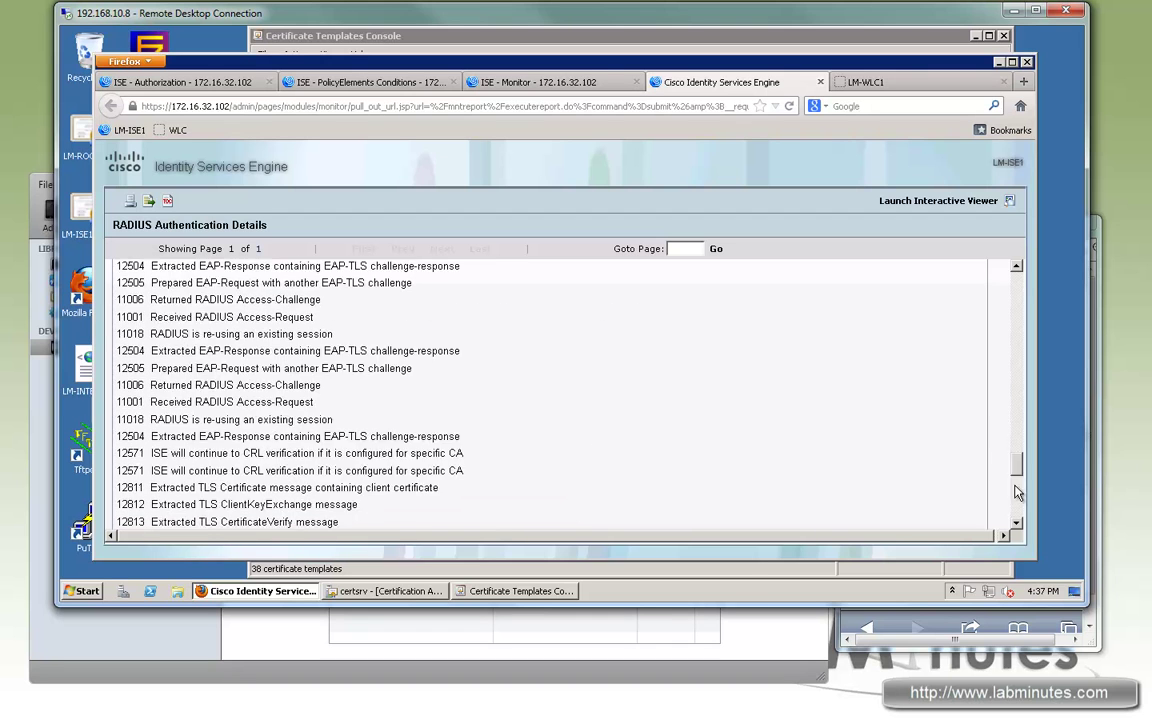
left_click_drag(1017, 470, 1020, 308)
scroll(586, 401, "up", 2)
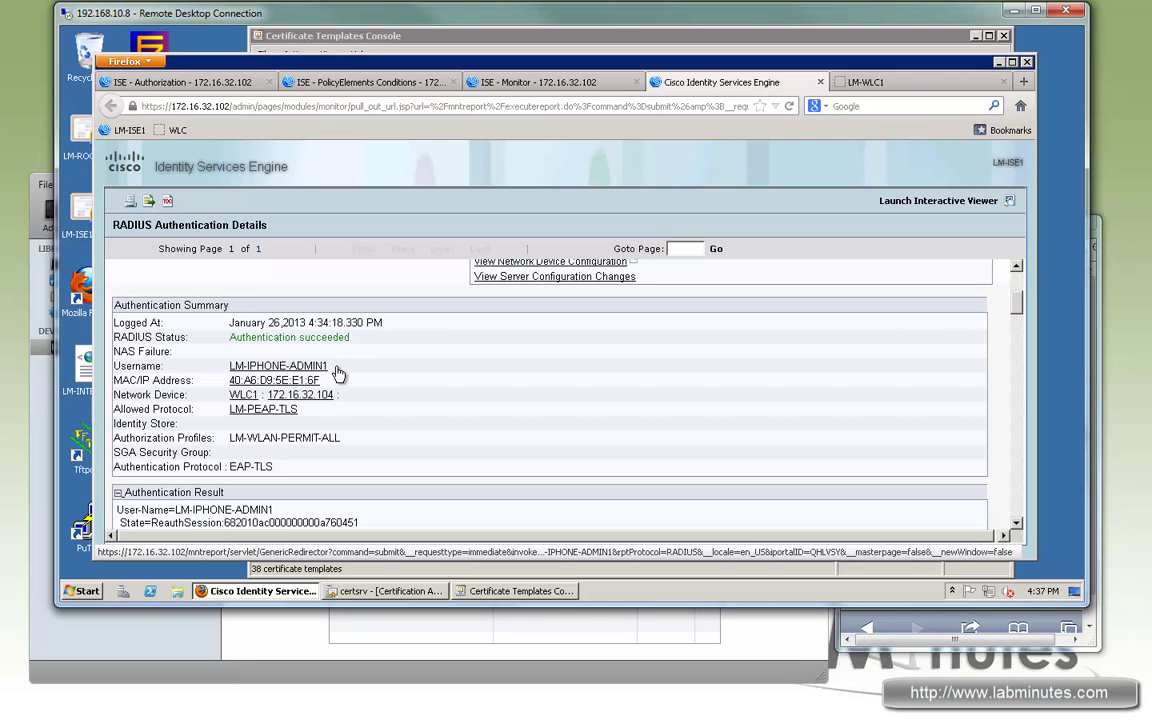
left_click(528, 85)
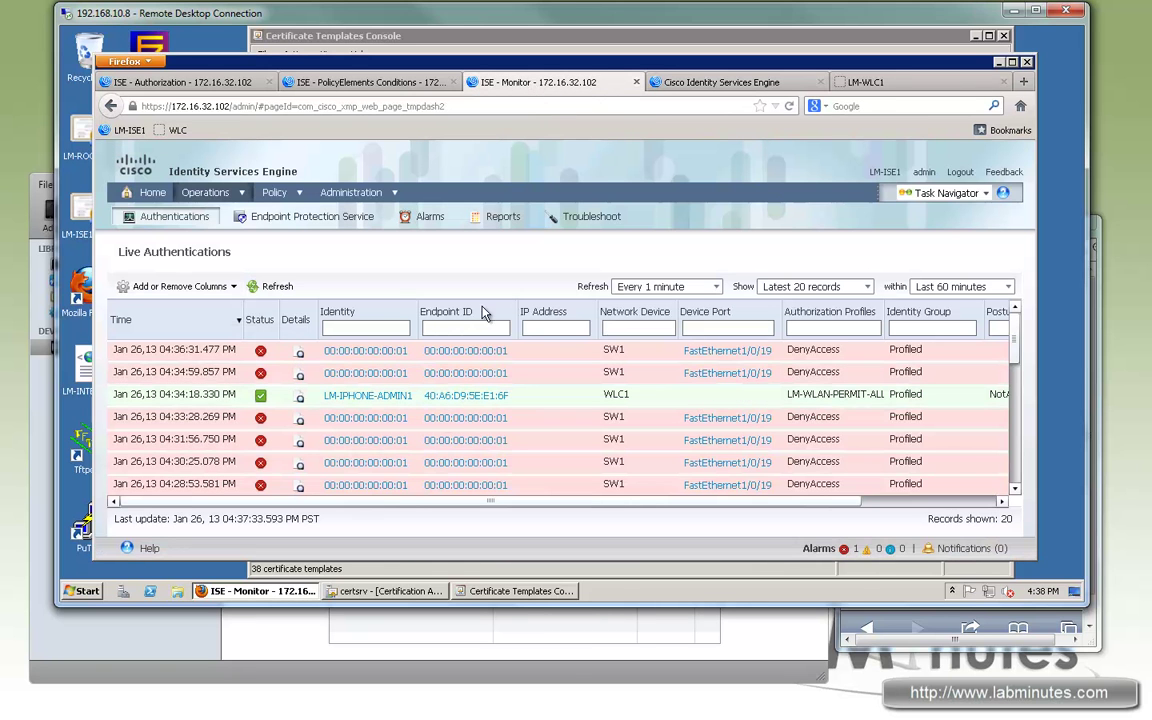